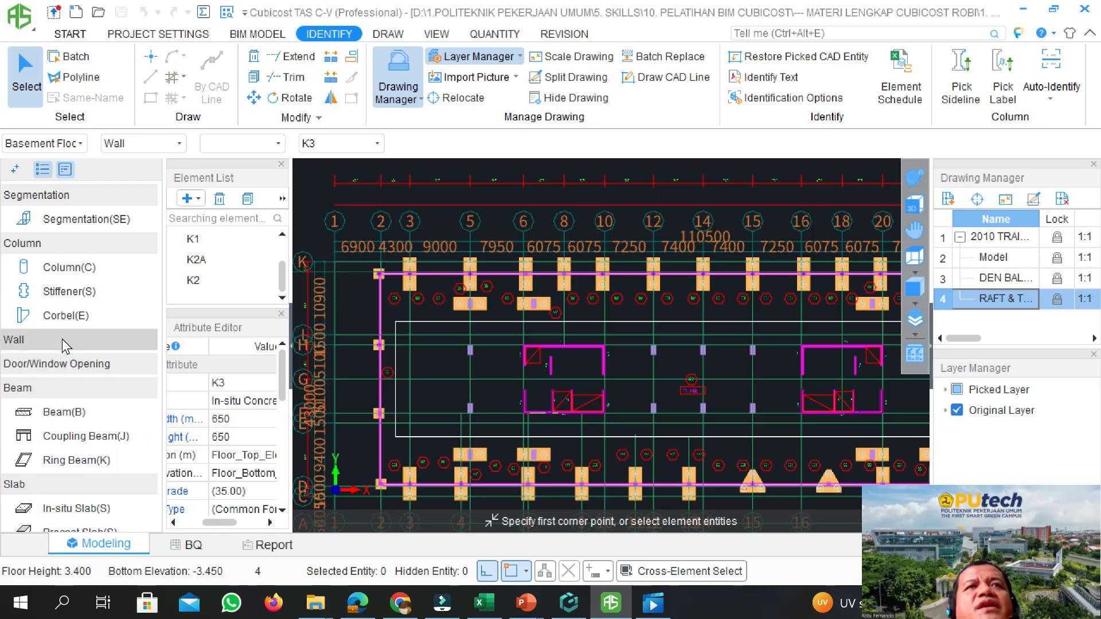
Check the core wall detail in DWG FastView against the core walls between grids 6 and 10 in the Cubicost TAS plan
left_click(62, 339)
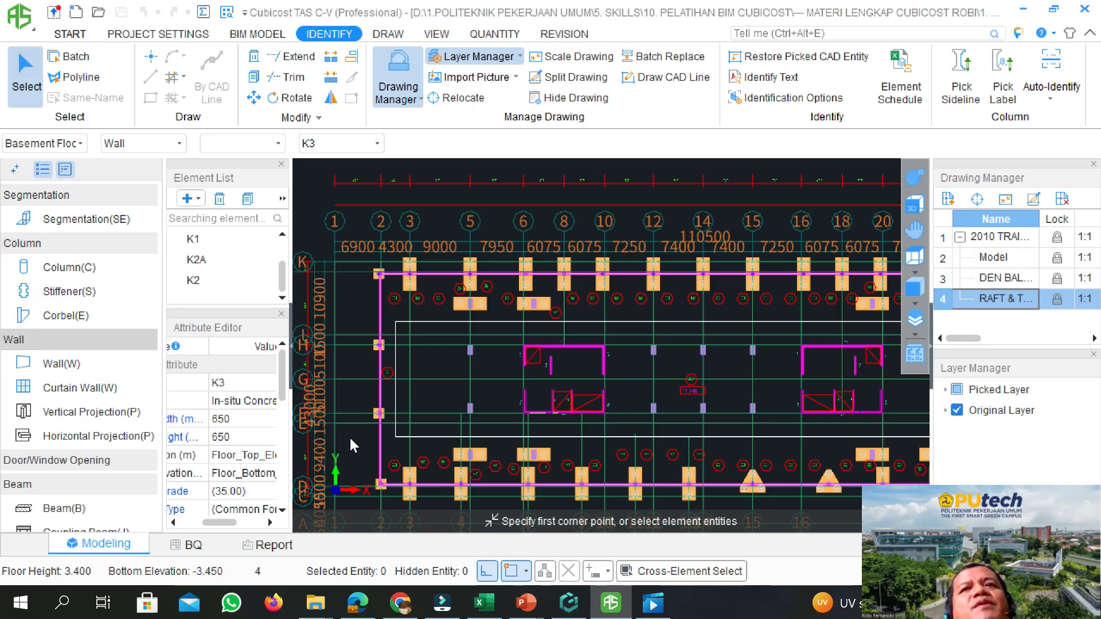
left_click(569, 603)
scroll(264, 324, "up", 3)
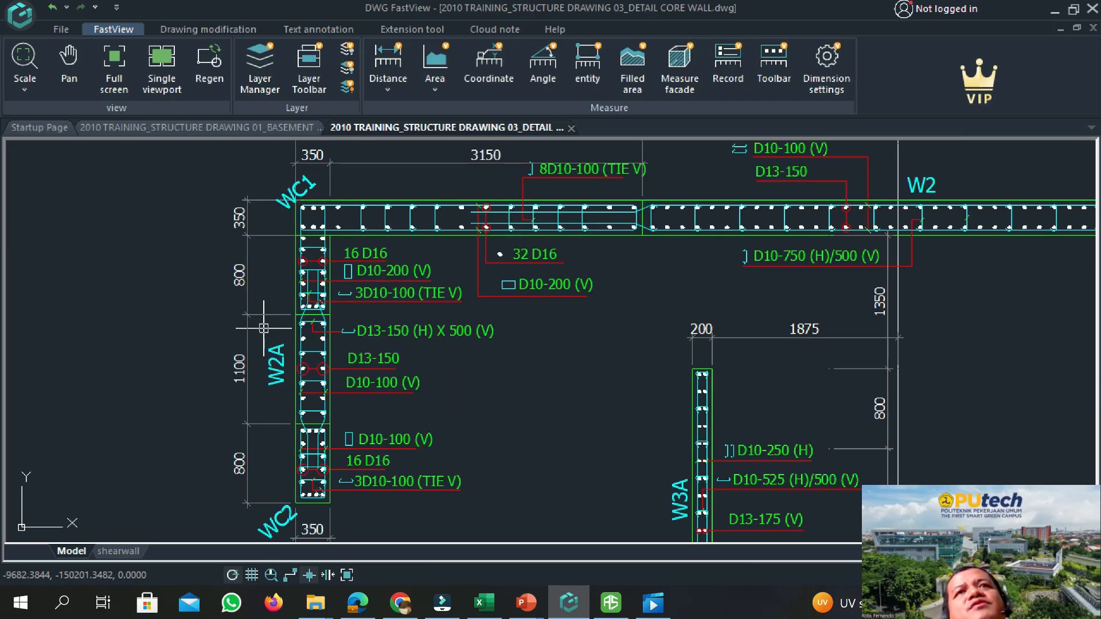
scroll(312, 317, "down", 1)
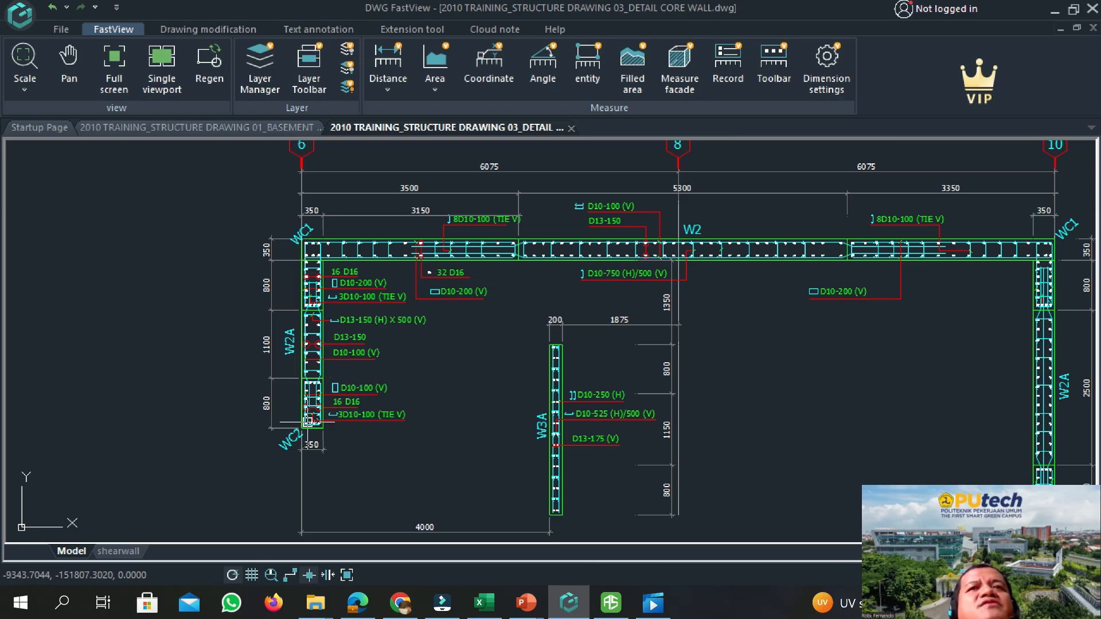
mouse_move(313, 405)
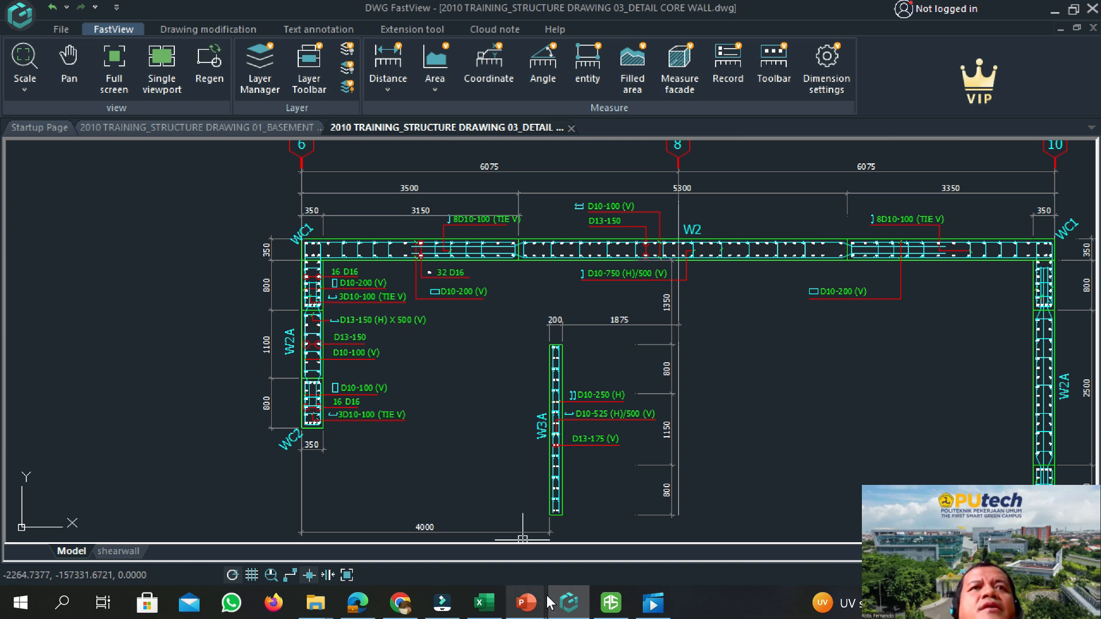
left_click(608, 608)
scroll(559, 413, "up", 5)
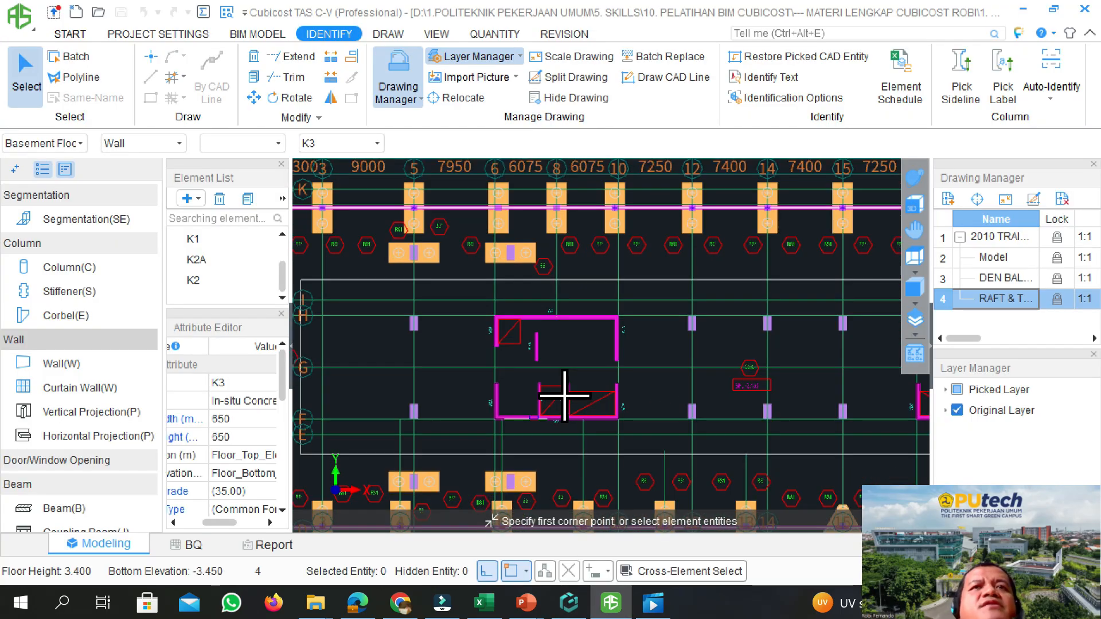
scroll(552, 399, "up", 2)
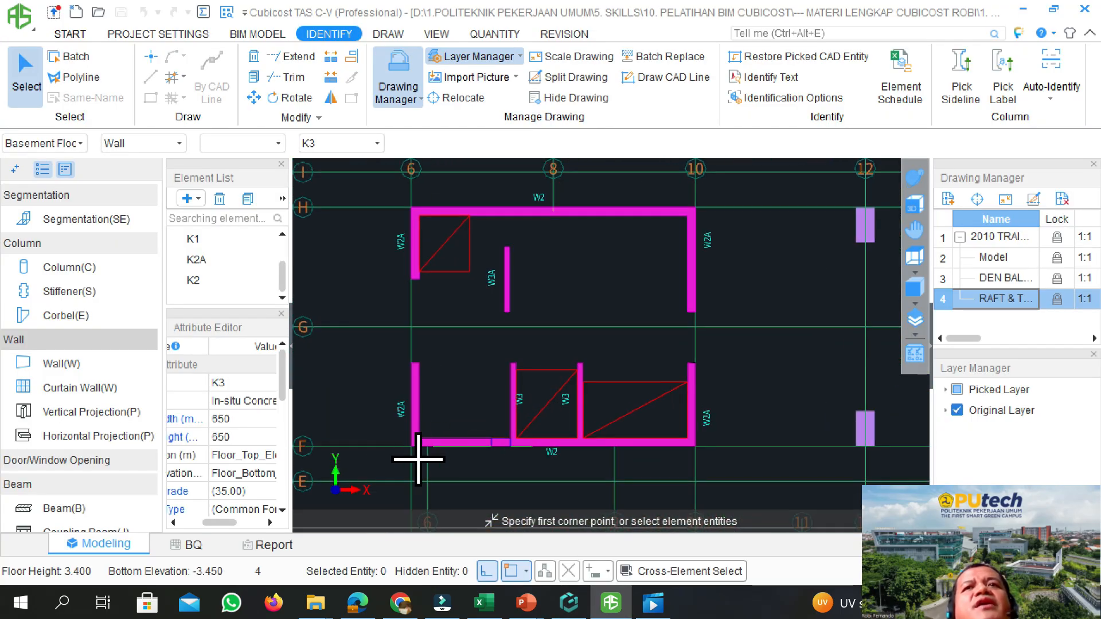
Switch to DWG FastView and examine the dimensions and reinforcement of WC1, W2A and WC2 in the core wall detail
left_click(569, 603)
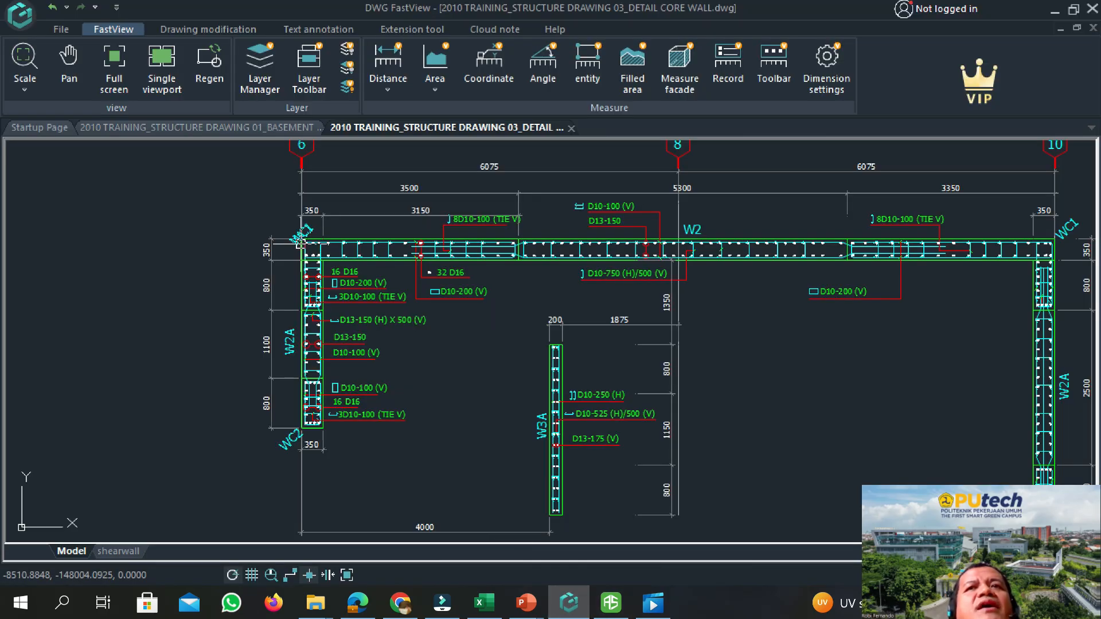
scroll(305, 243, "up", 6)
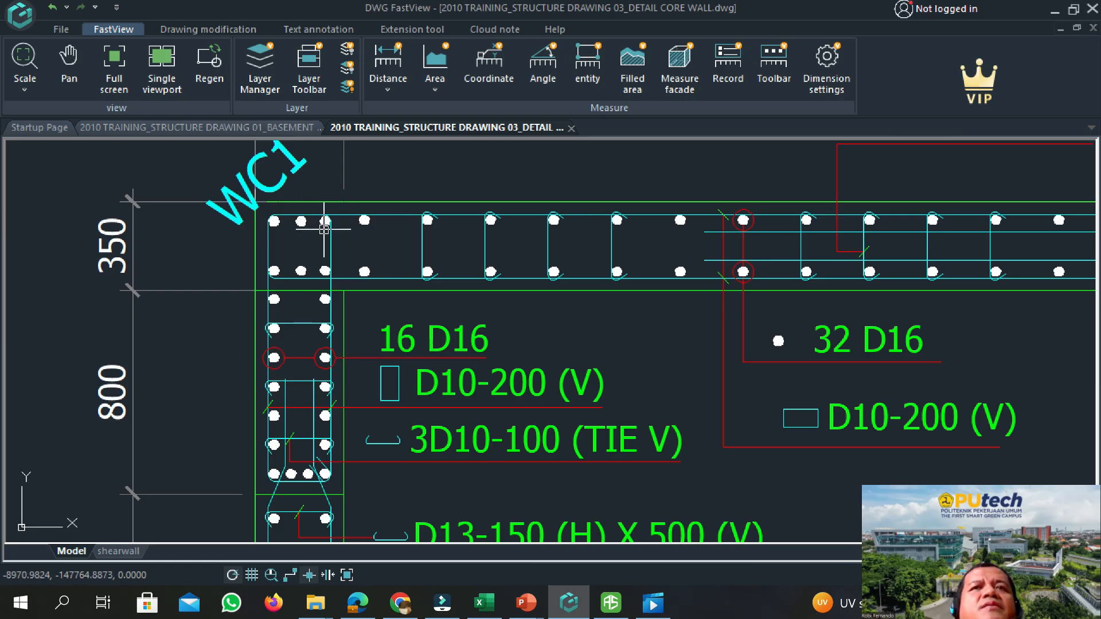
scroll(325, 228, "down", 6)
scroll(280, 313, "up", 6)
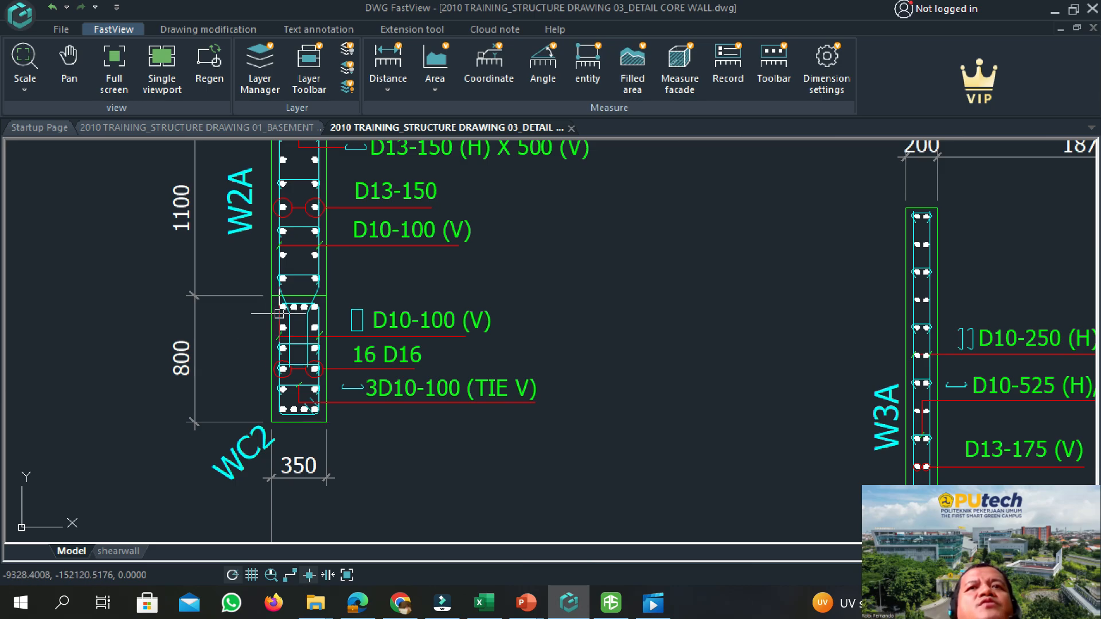
scroll(279, 313, "down", 5)
scroll(311, 282, "up", 3)
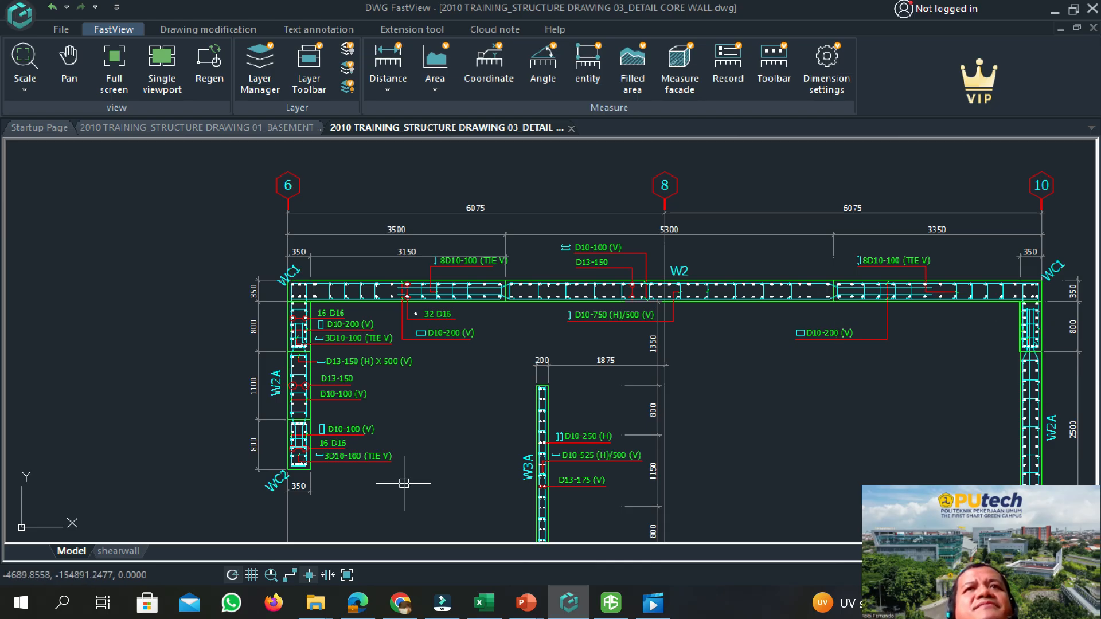
scroll(299, 450, "up", 5)
scroll(293, 402, "down", 2)
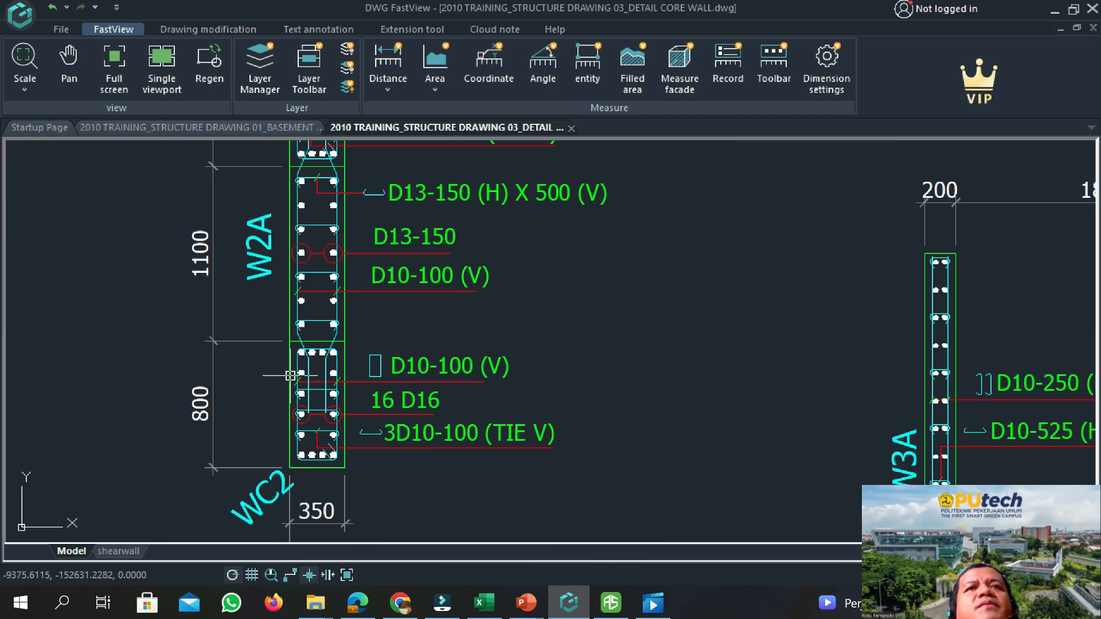
scroll(315, 459, "down", 2)
scroll(310, 352, "up", 4)
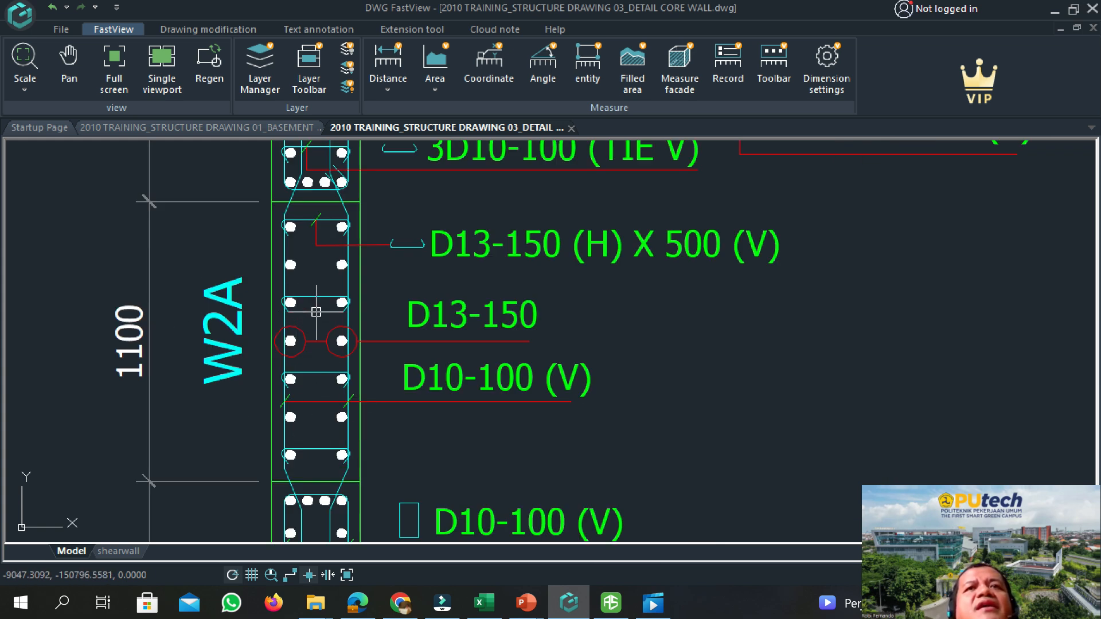
scroll(393, 373, "down", 4)
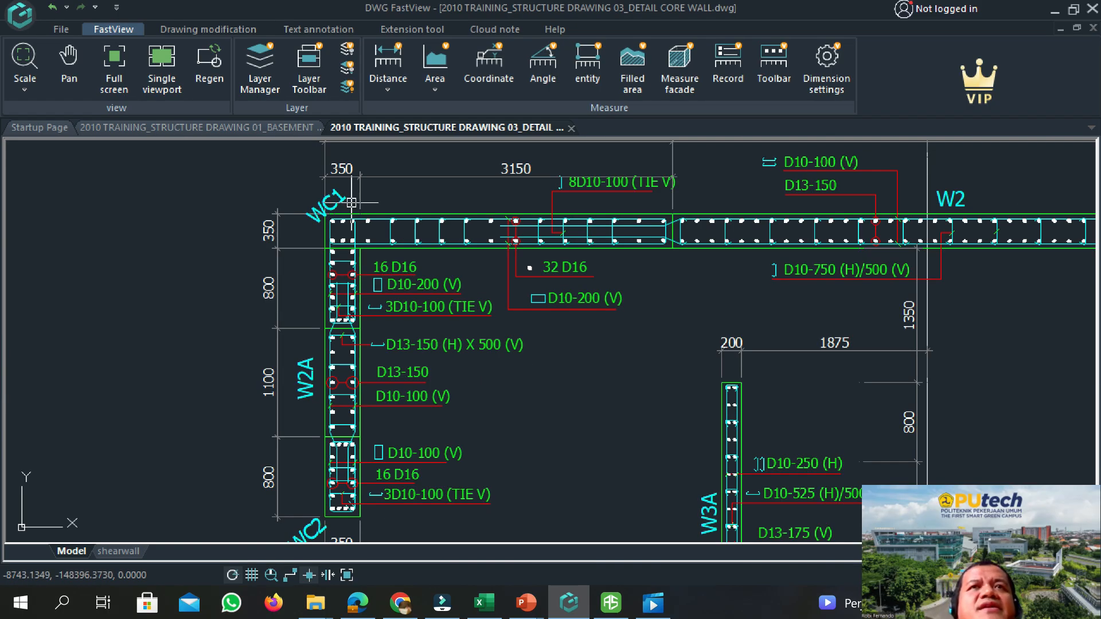
scroll(349, 202, "up", 2)
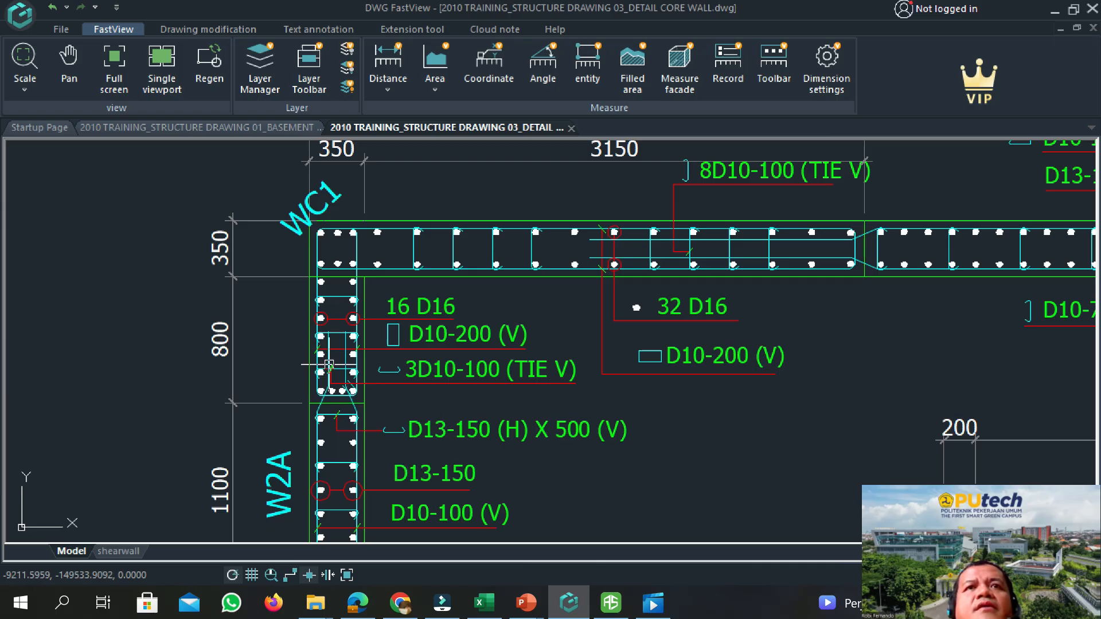
scroll(348, 320, "down", 2)
scroll(348, 320, "down", 2)
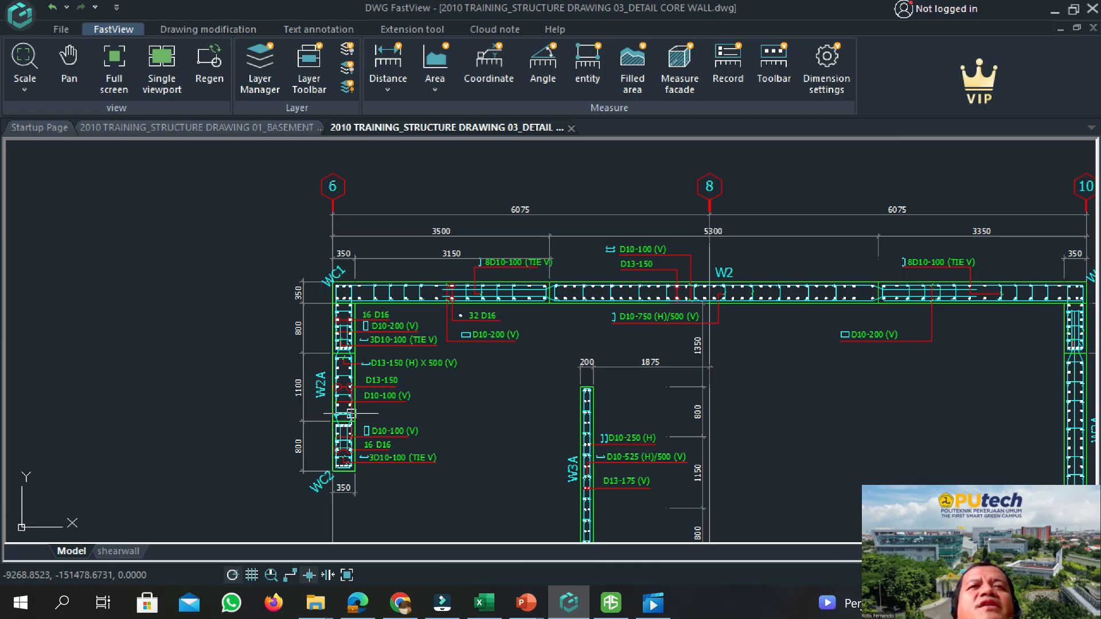
scroll(522, 384, "down", 2)
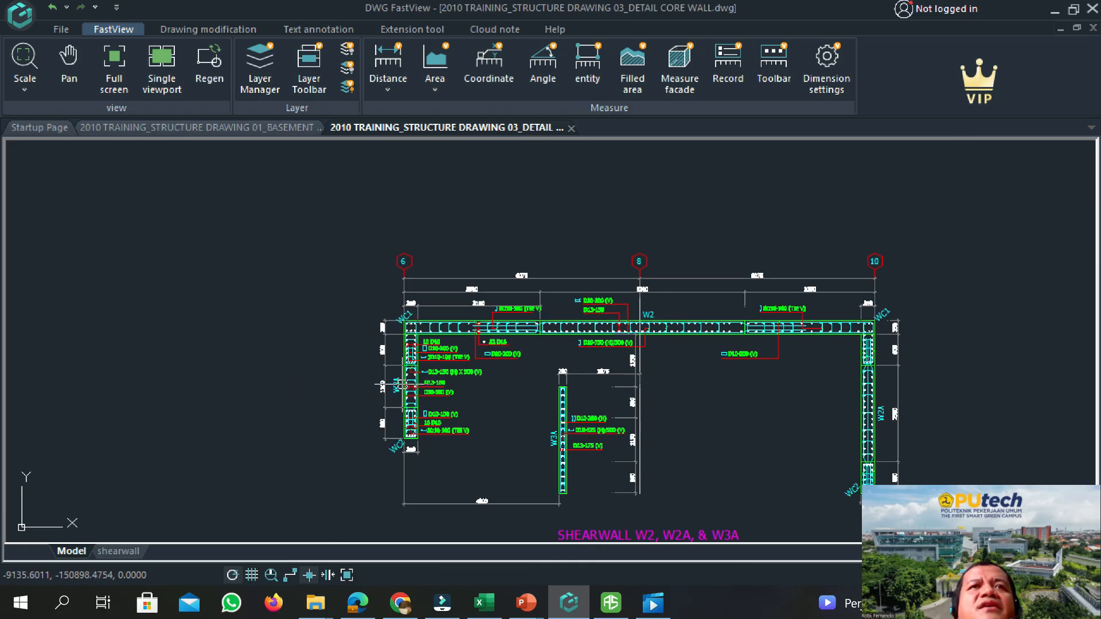
scroll(396, 383, "up", 4)
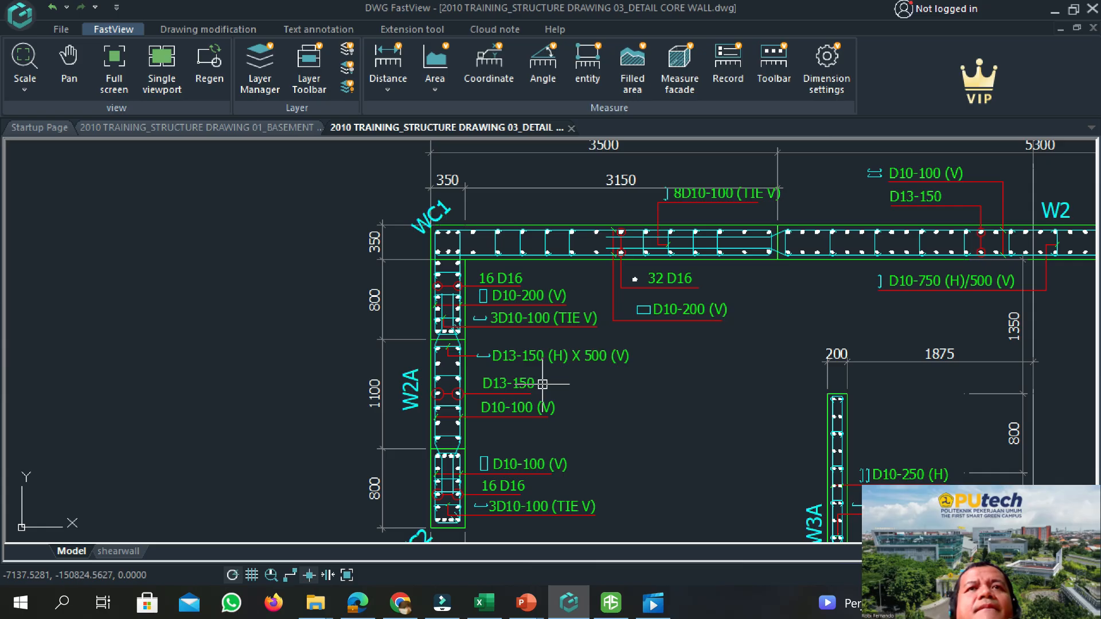
Switch to Cubicost TAS, add a new rectangular column element on the basement floor and save the project
left_click(611, 602)
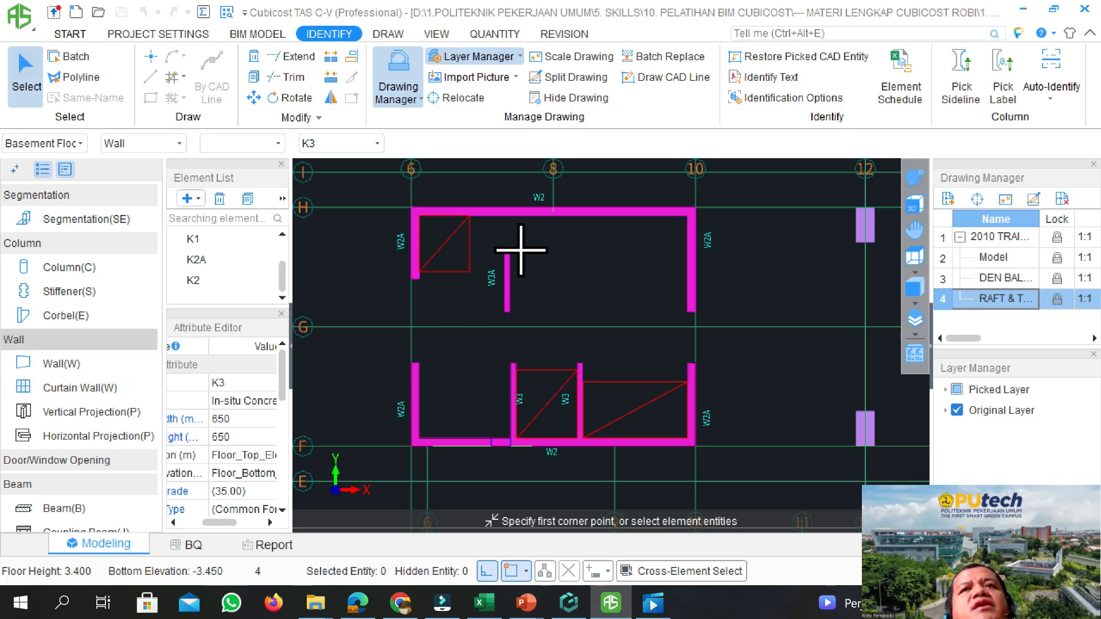
scroll(421, 294, "down", 5)
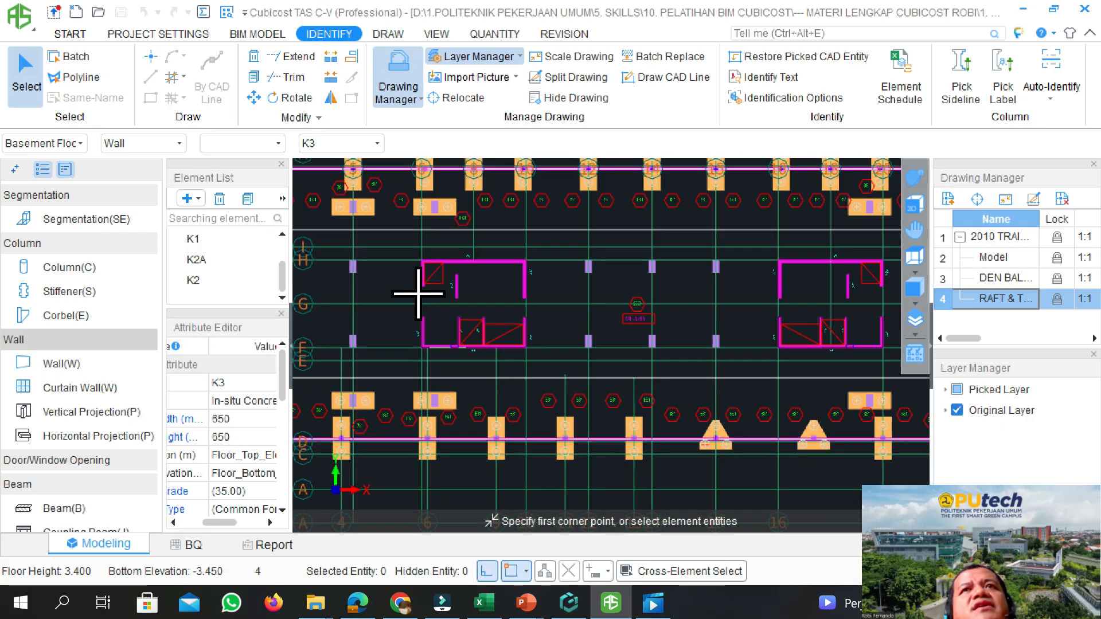
scroll(769, 287, "up", 3)
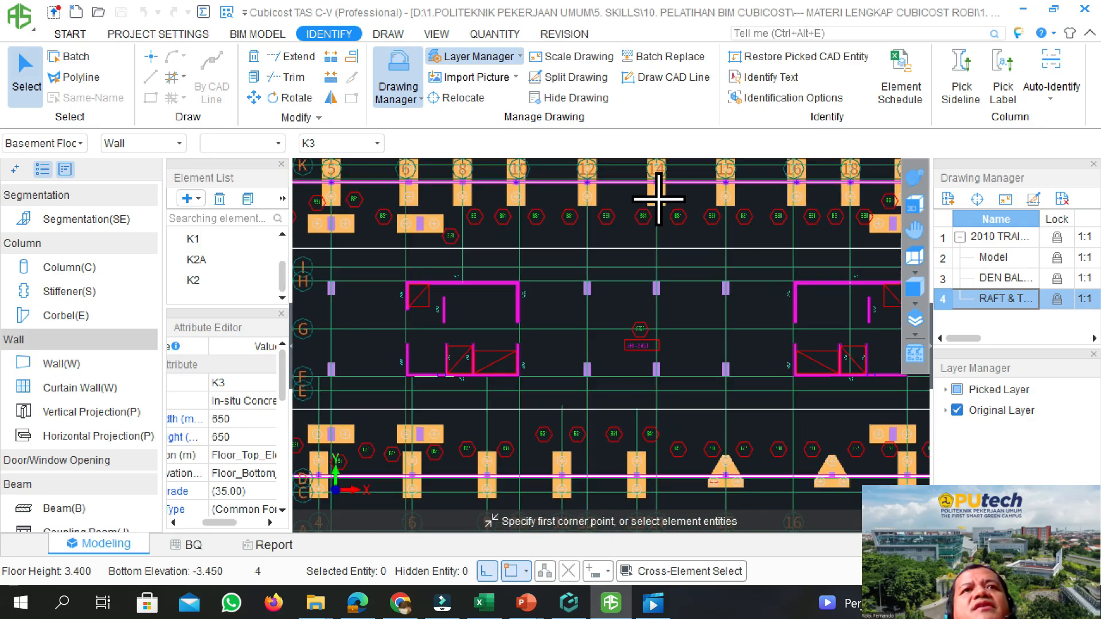
scroll(652, 229, "up", 2)
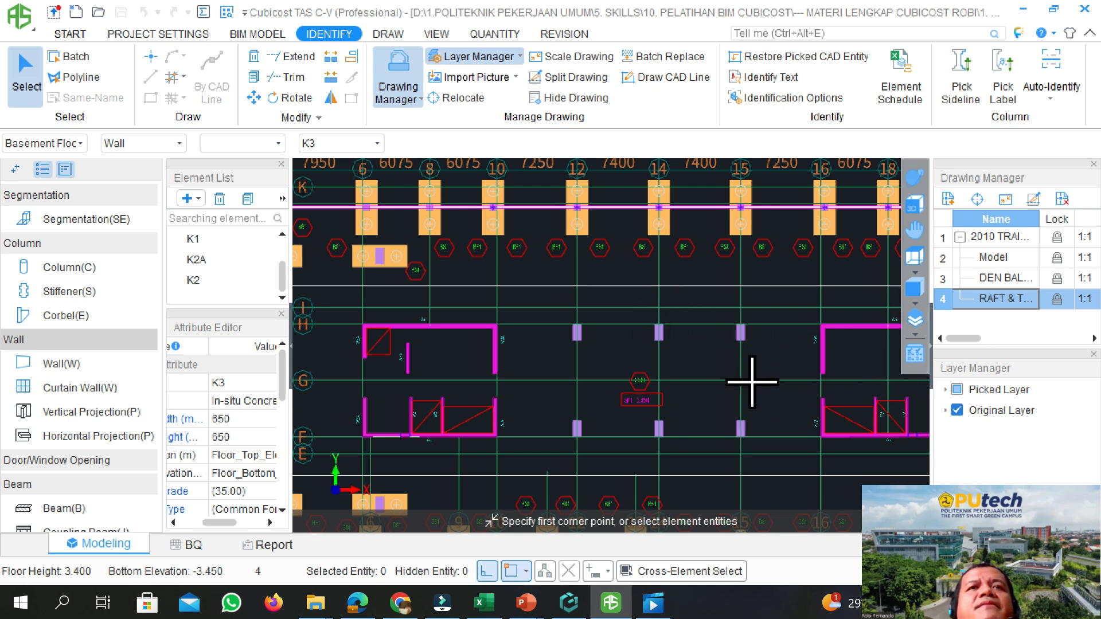
left_click(68, 268)
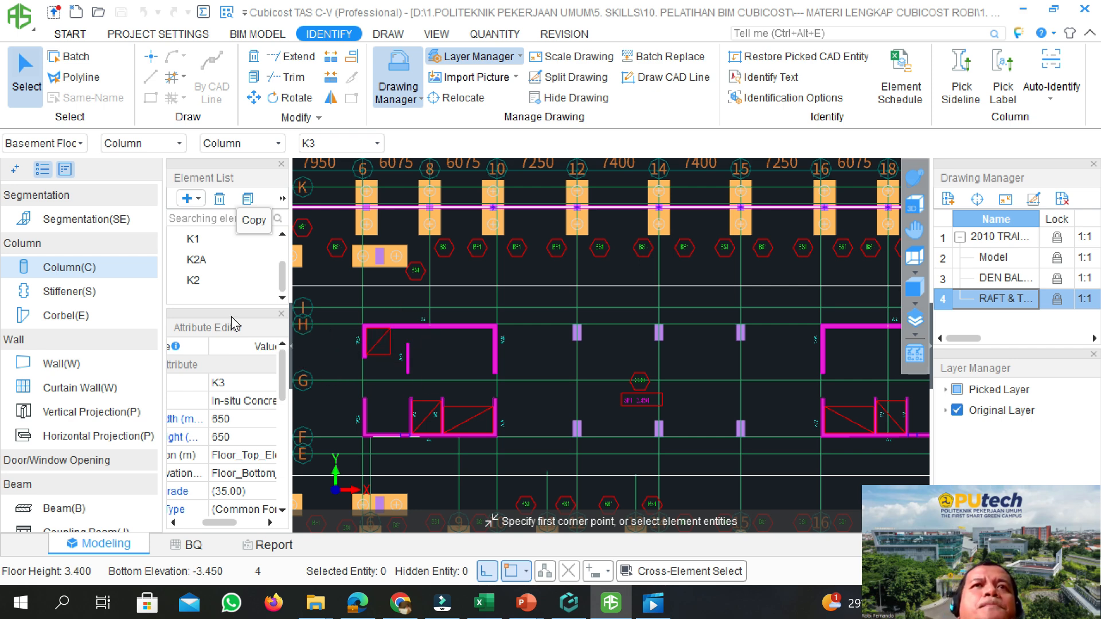
left_click(201, 202)
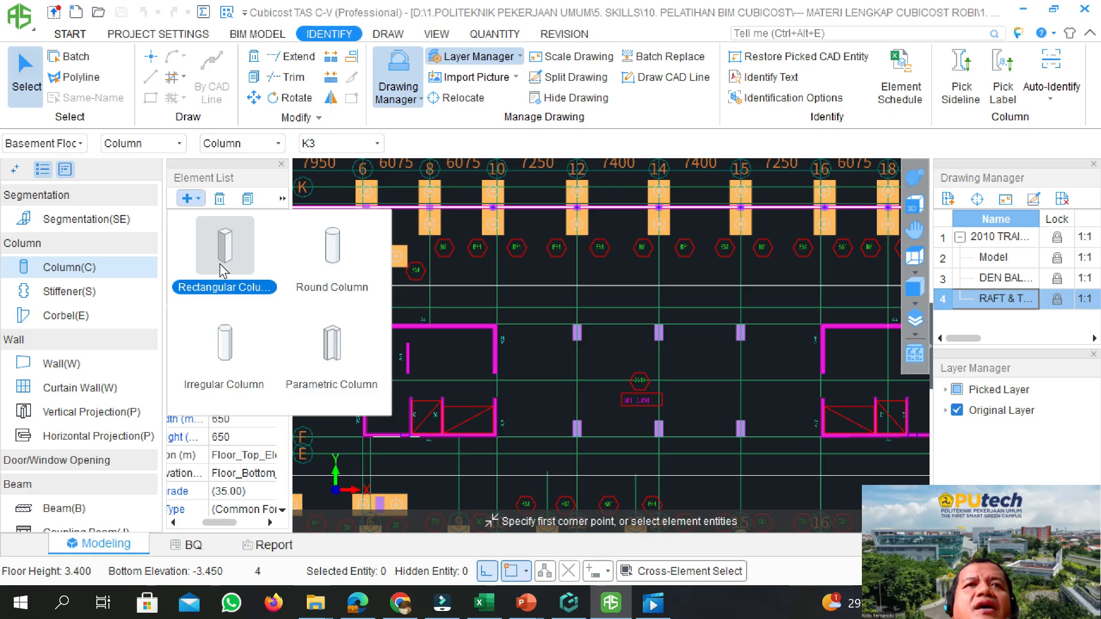
left_click(196, 199)
left_click(196, 200)
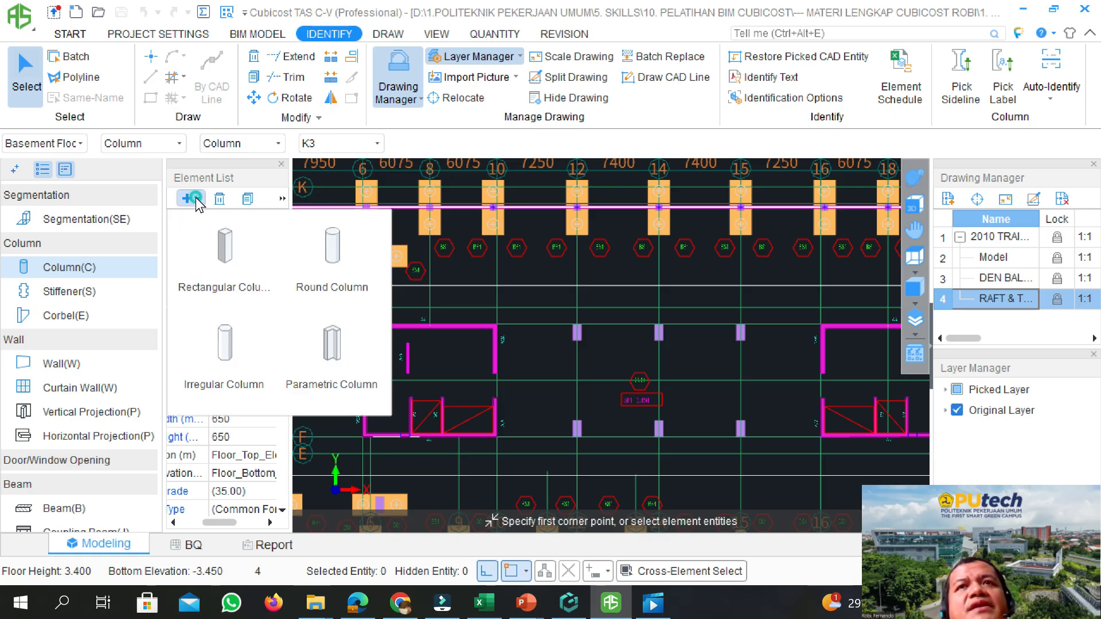
left_click(226, 256)
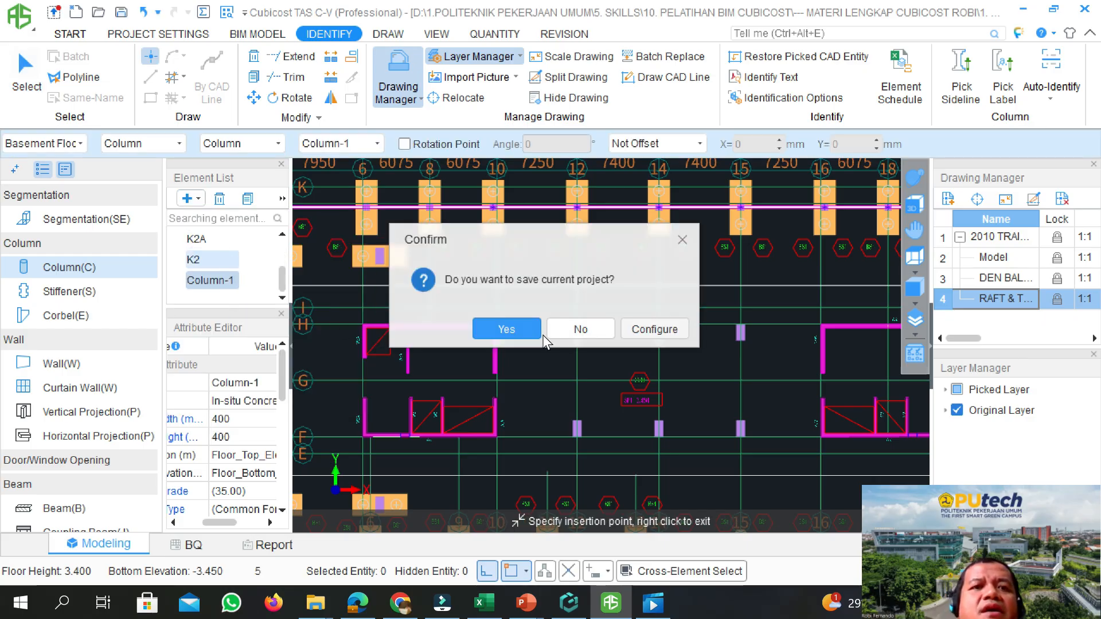
left_click(534, 332)
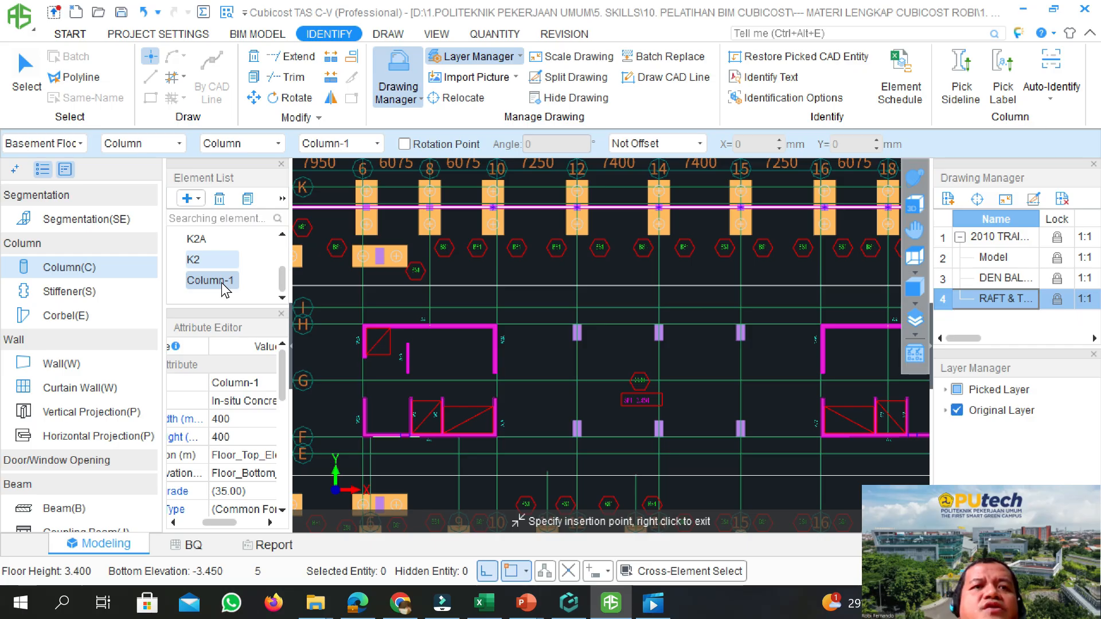
Name the new rectangular column WC2 and set its width to 350 mm and its height to 800 mm
left_click(240, 383)
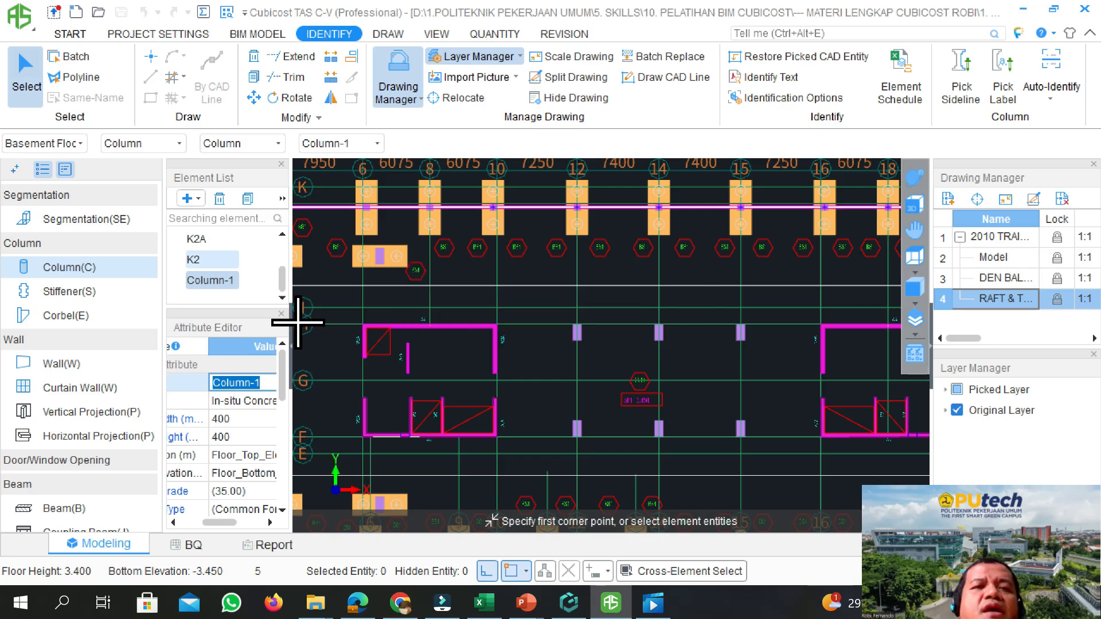
type("WC2")
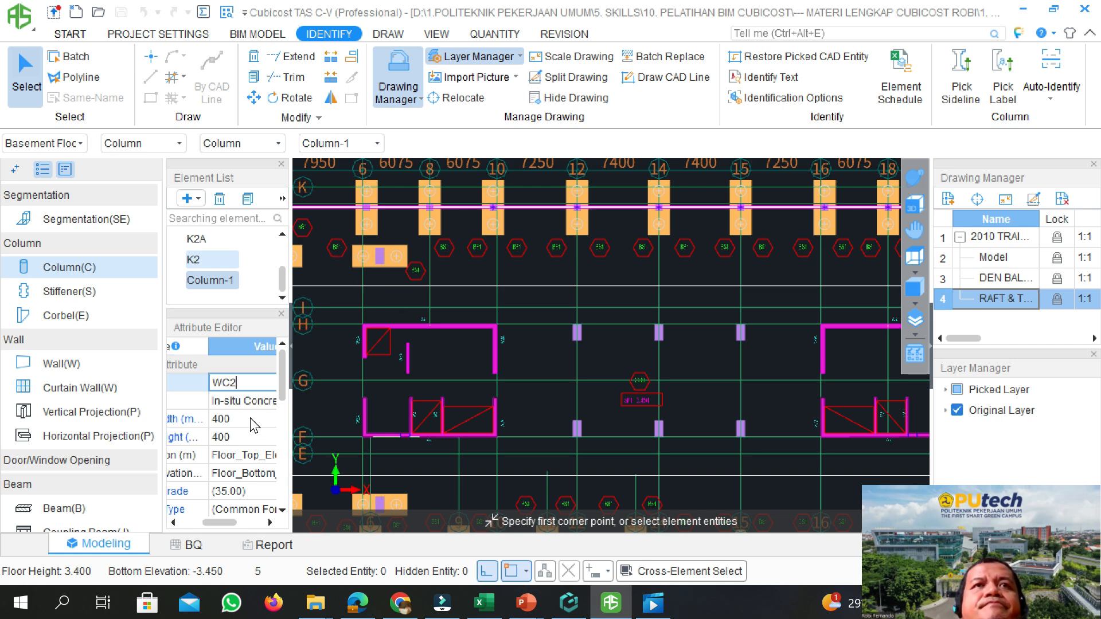
key("Return")
type("350")
key("Return")
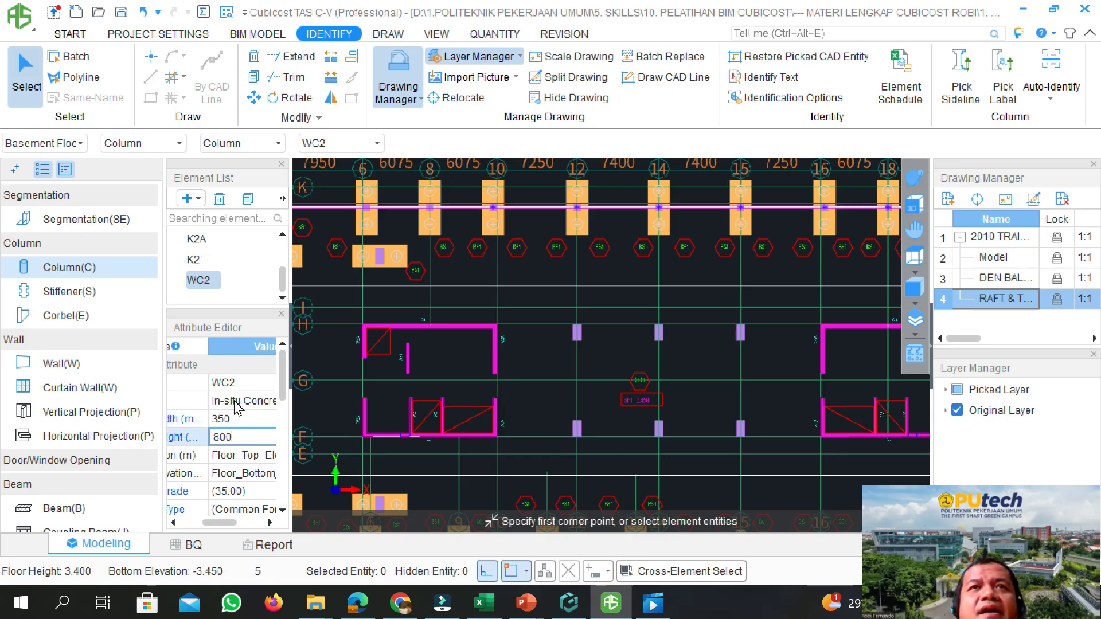
left_click(234, 277)
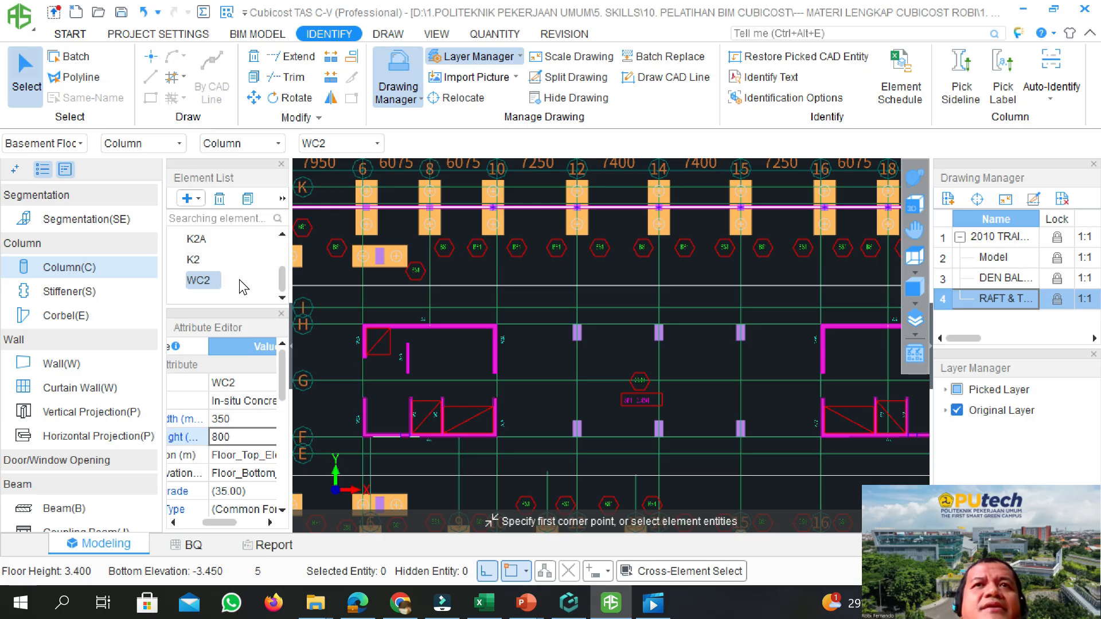
left_click(238, 461)
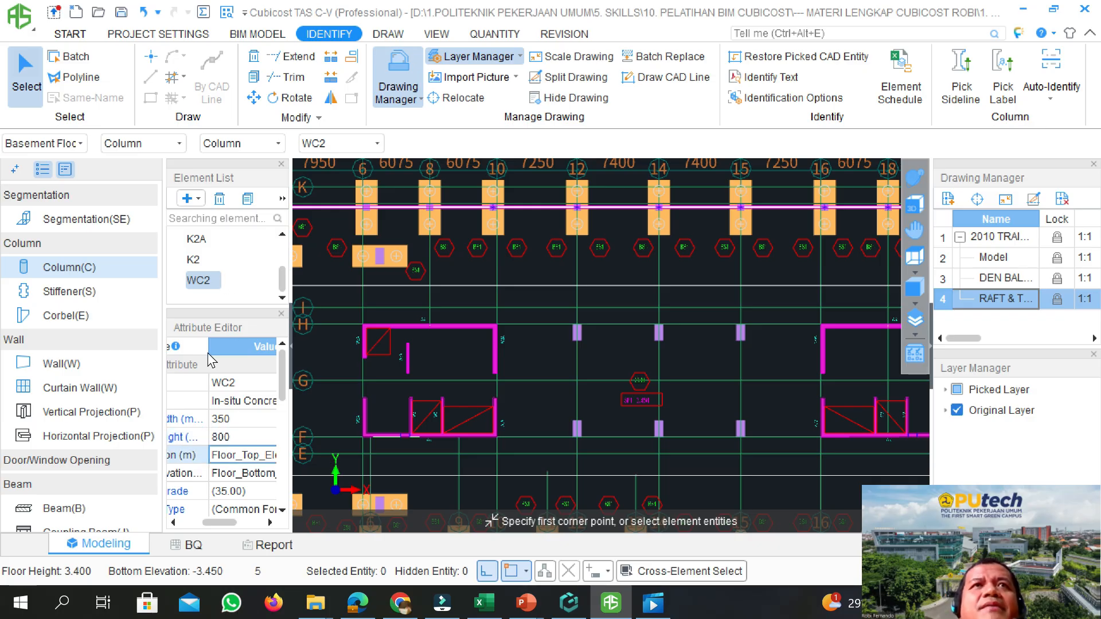
Add a new parametric column element and choose the L-shaped section L-d
left_click(193, 199)
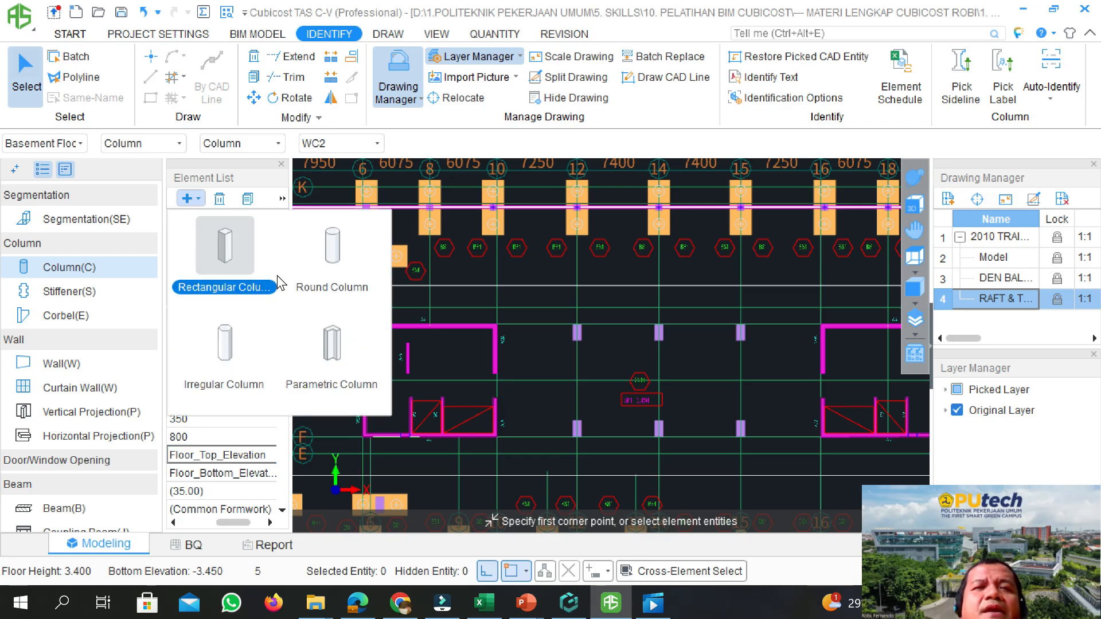
left_click(323, 354)
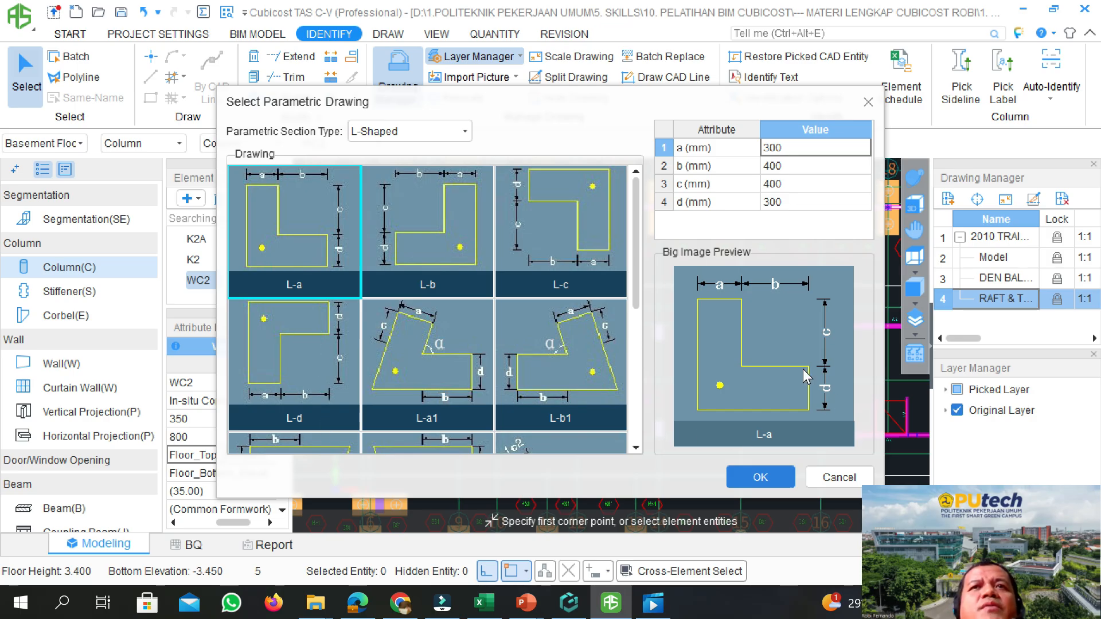
left_click(262, 374)
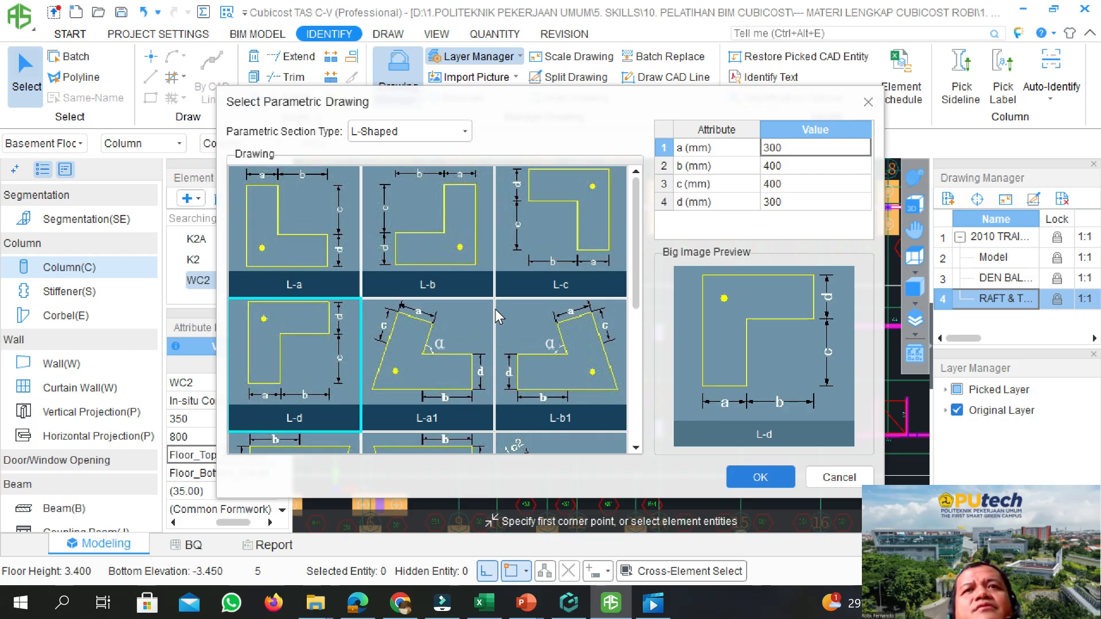
left_click(786, 148)
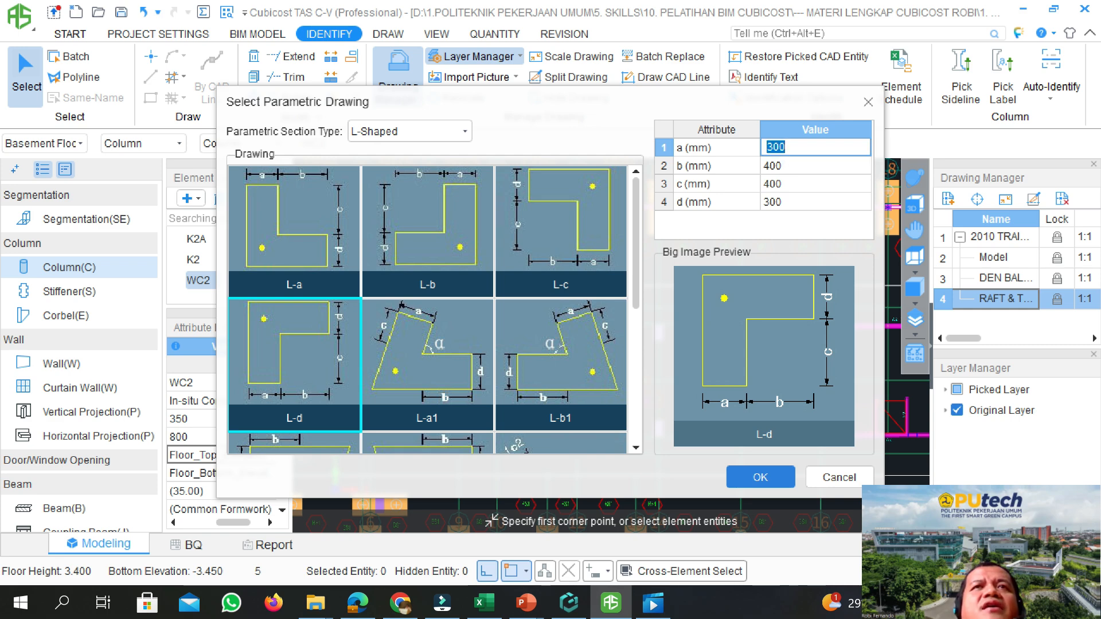
left_click(803, 165)
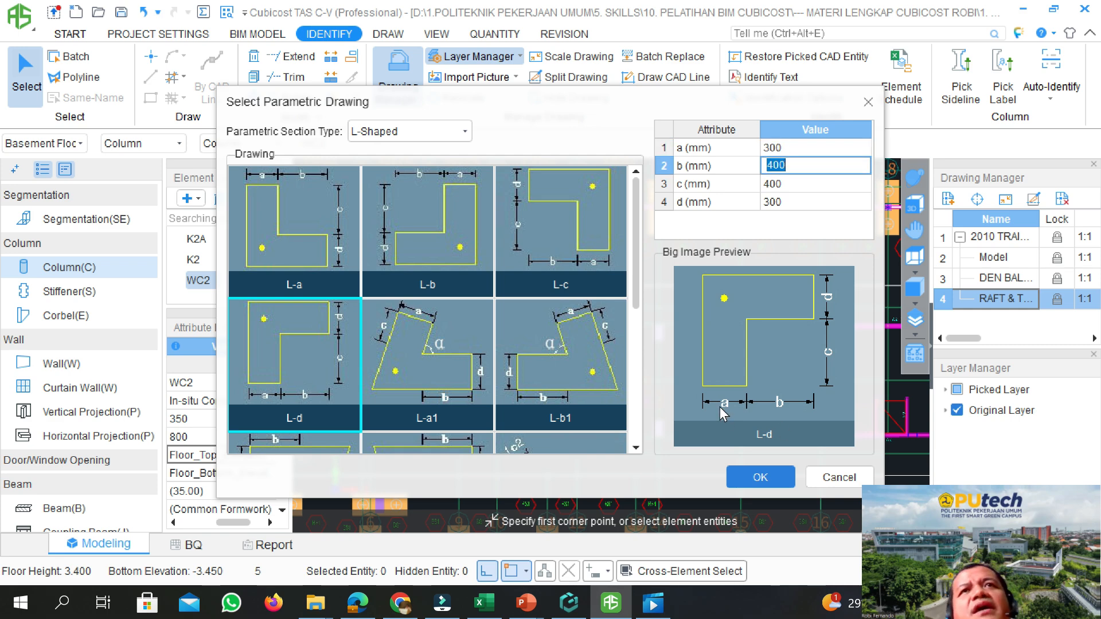
left_click(456, 138)
left_click(456, 138)
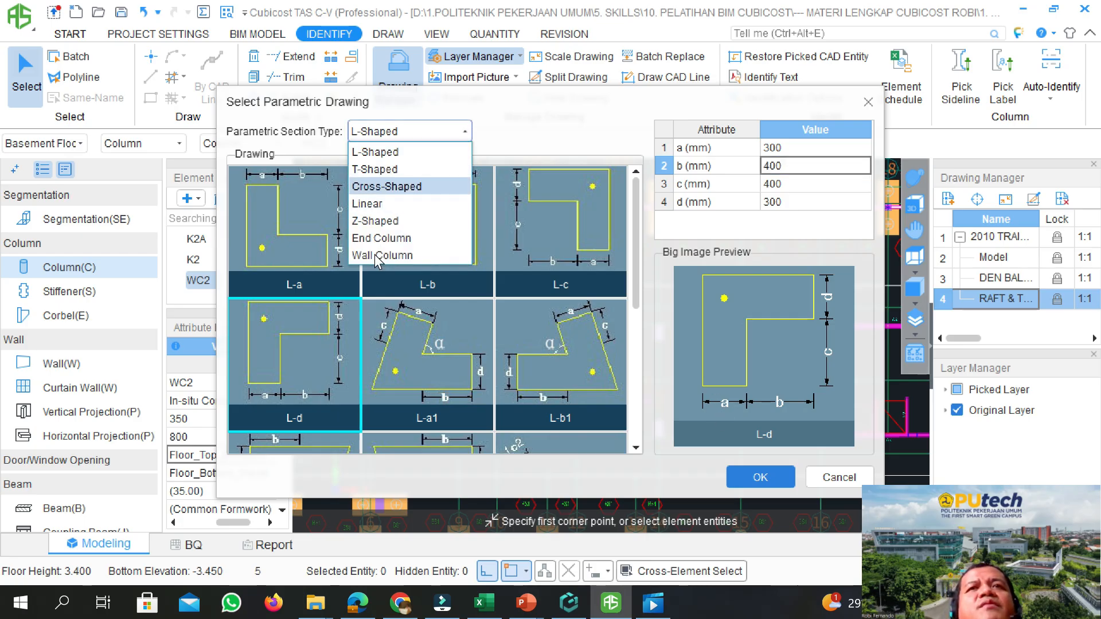
left_click(376, 152)
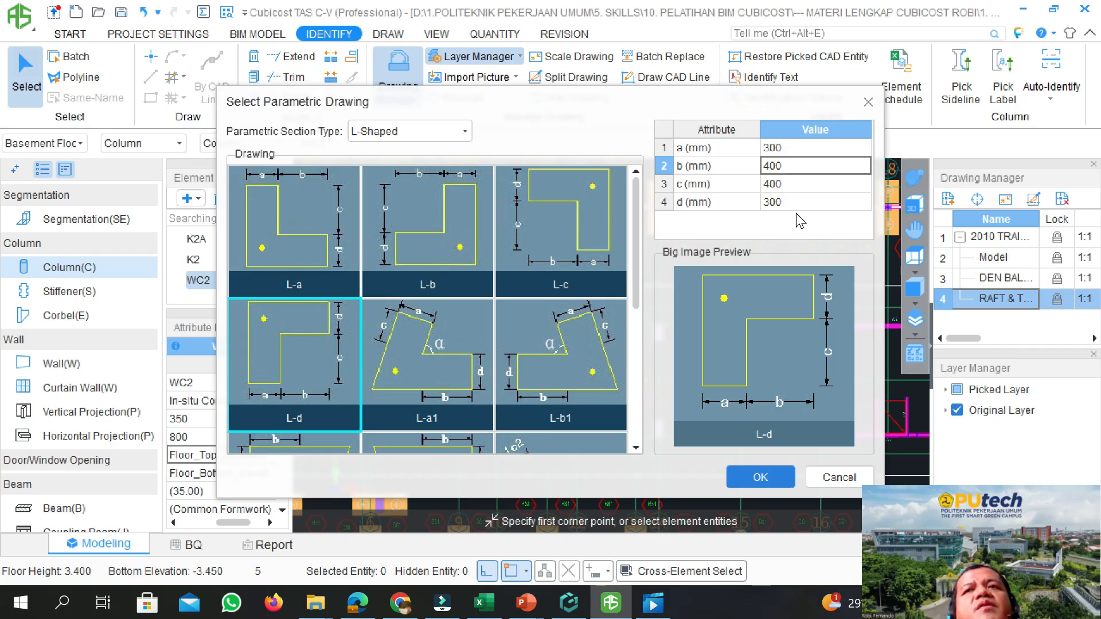
Set the L-d section to a 350, b 3150, c 800 and d 350 mm, checking the WC1 dimensions in DWG FastView before accepting
left_click(793, 149)
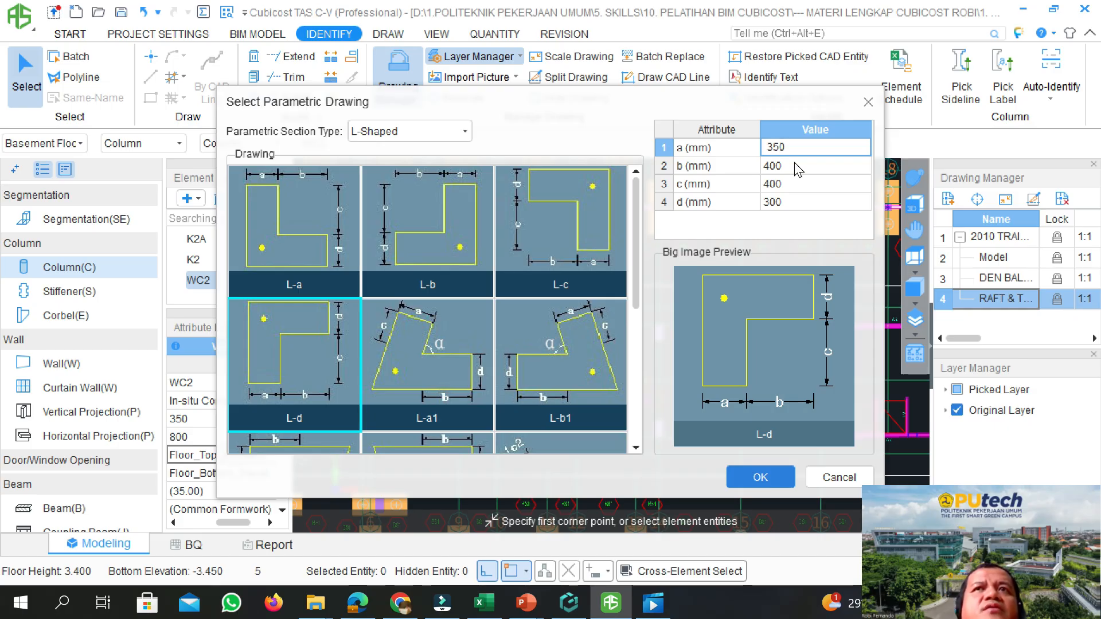
key("Return")
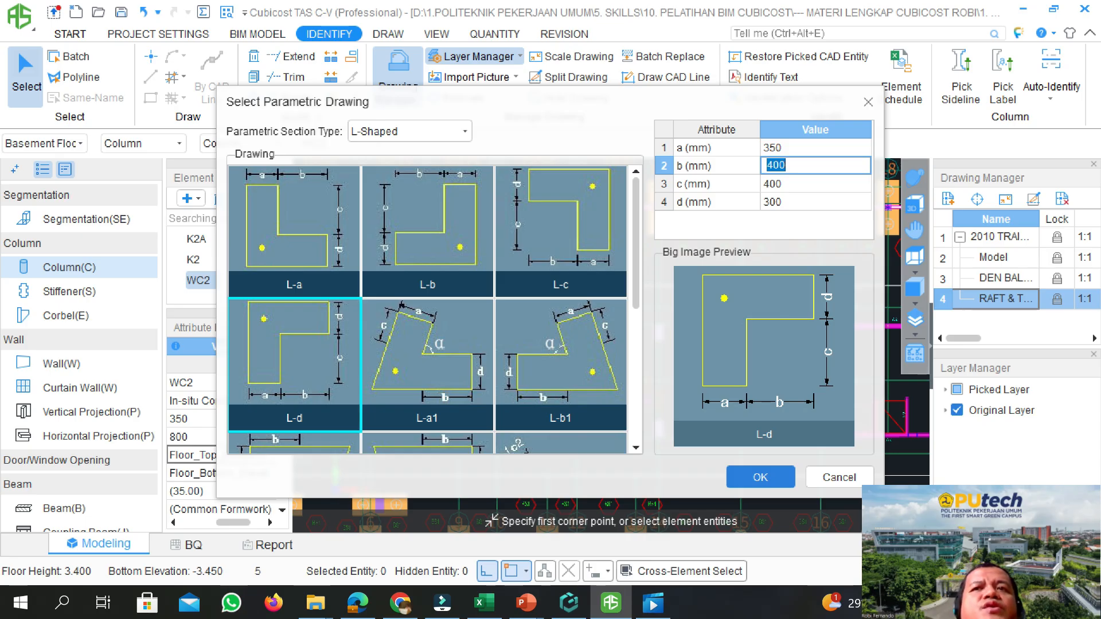
type("3150")
key("Return")
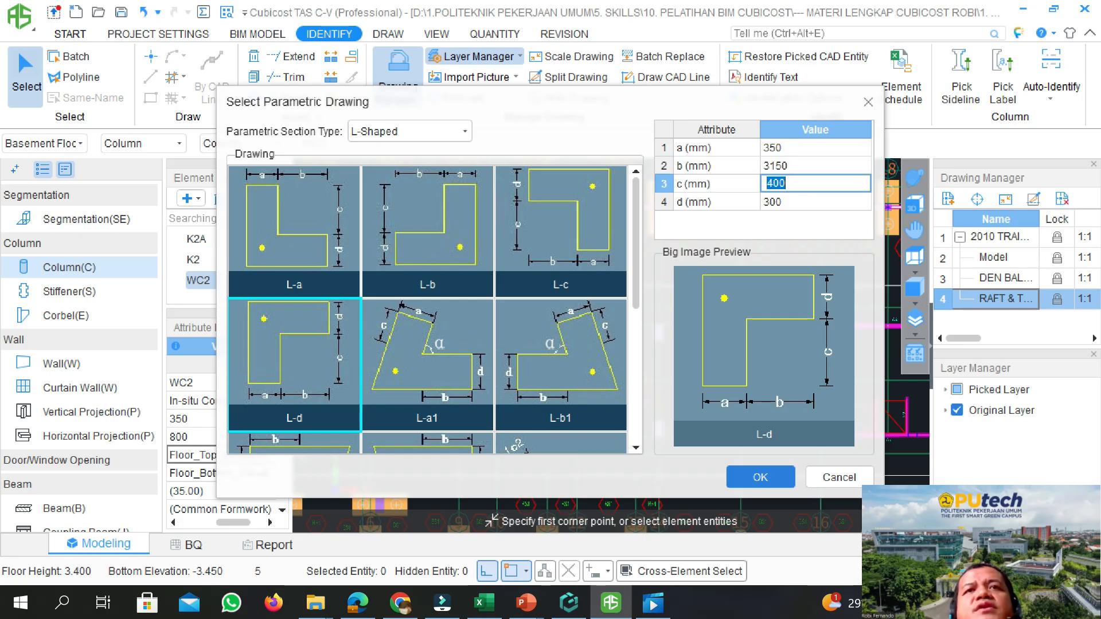
type("8")
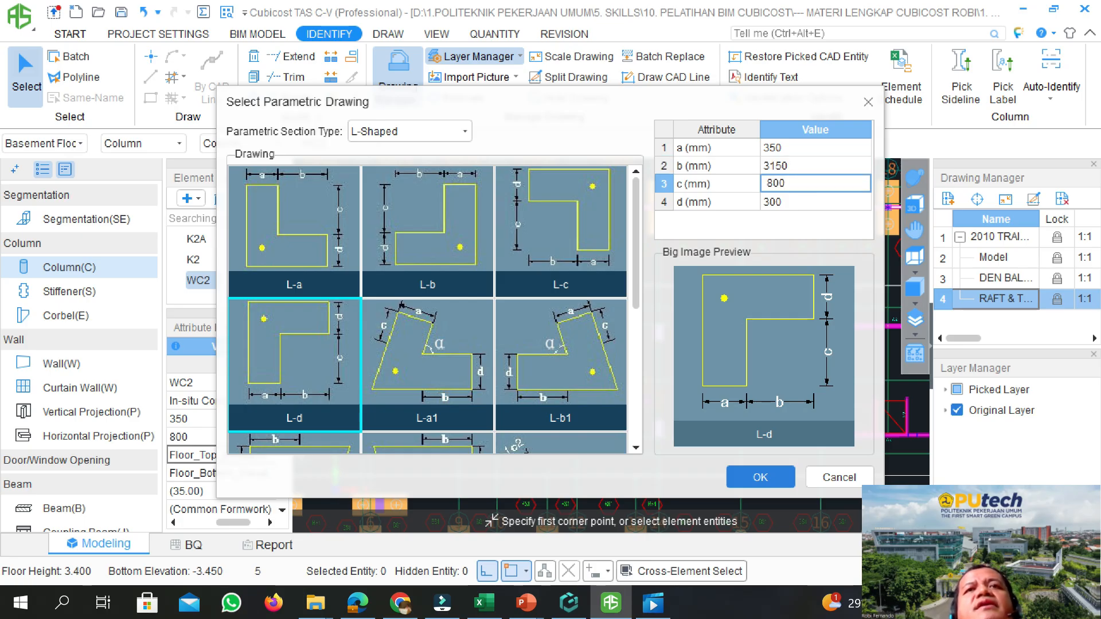
key("Return")
type("3")
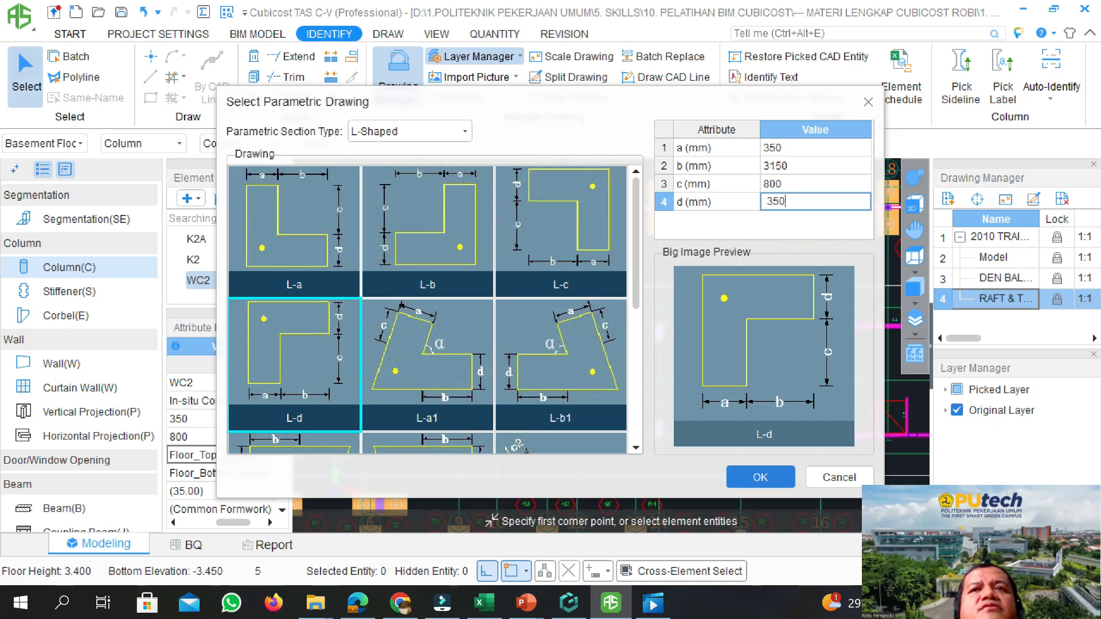
left_click(569, 602)
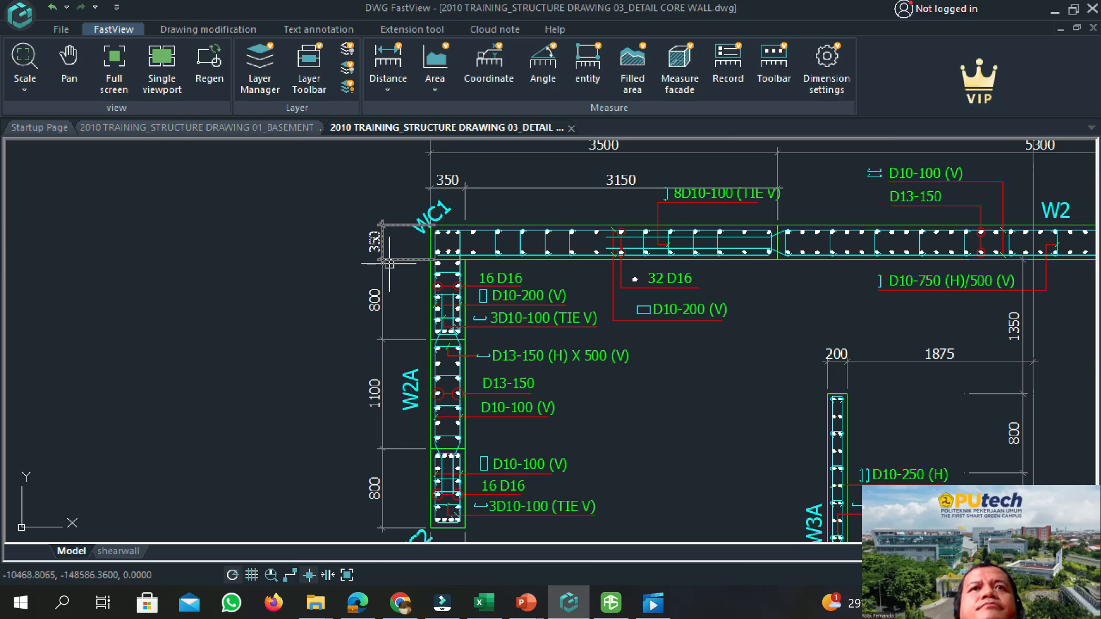
left_click(612, 602)
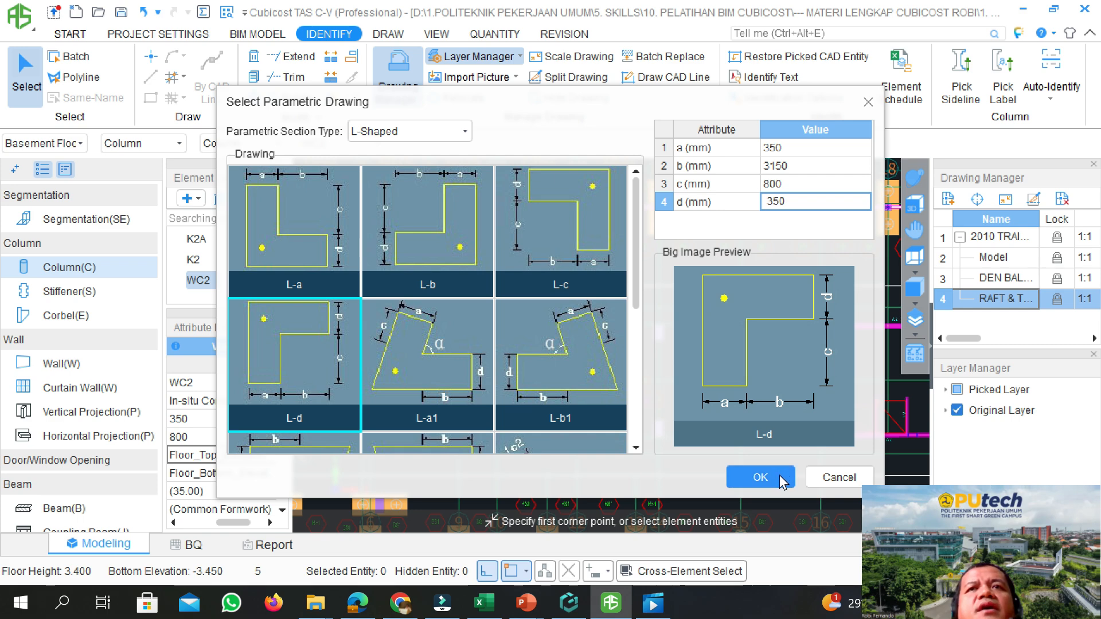
left_click(760, 477)
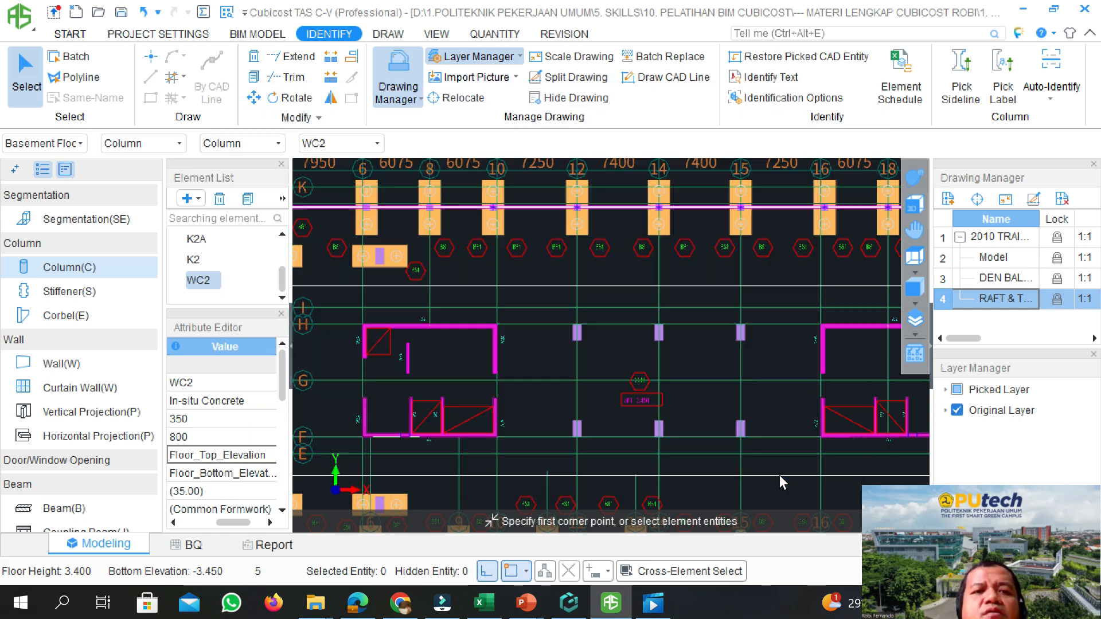
Name the new L-shaped parametric column WC1
left_click(216, 382)
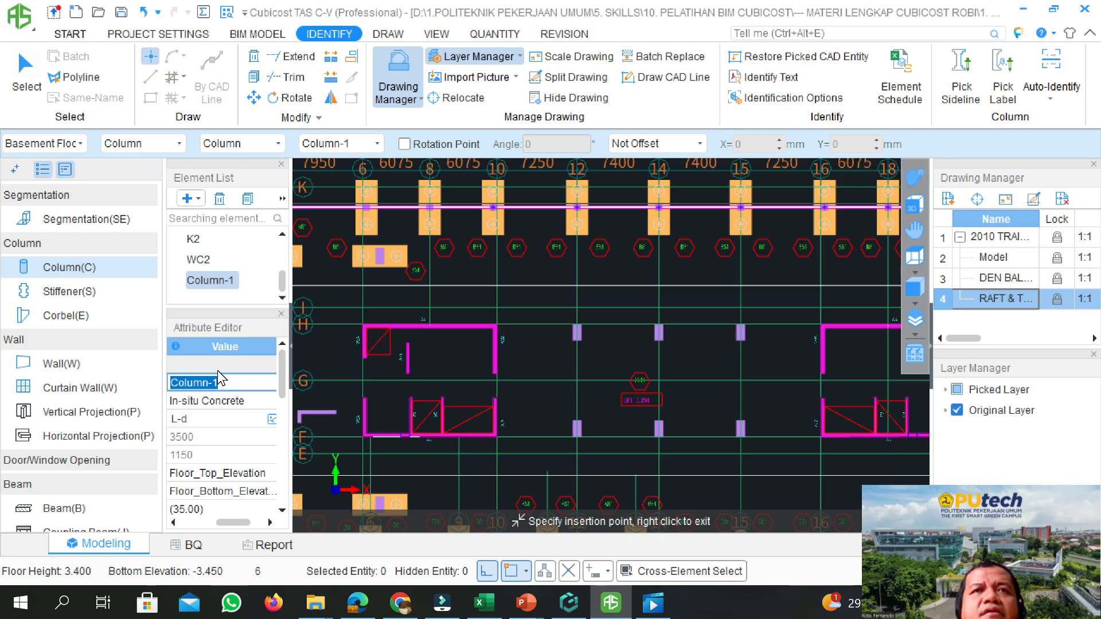
type("WC")
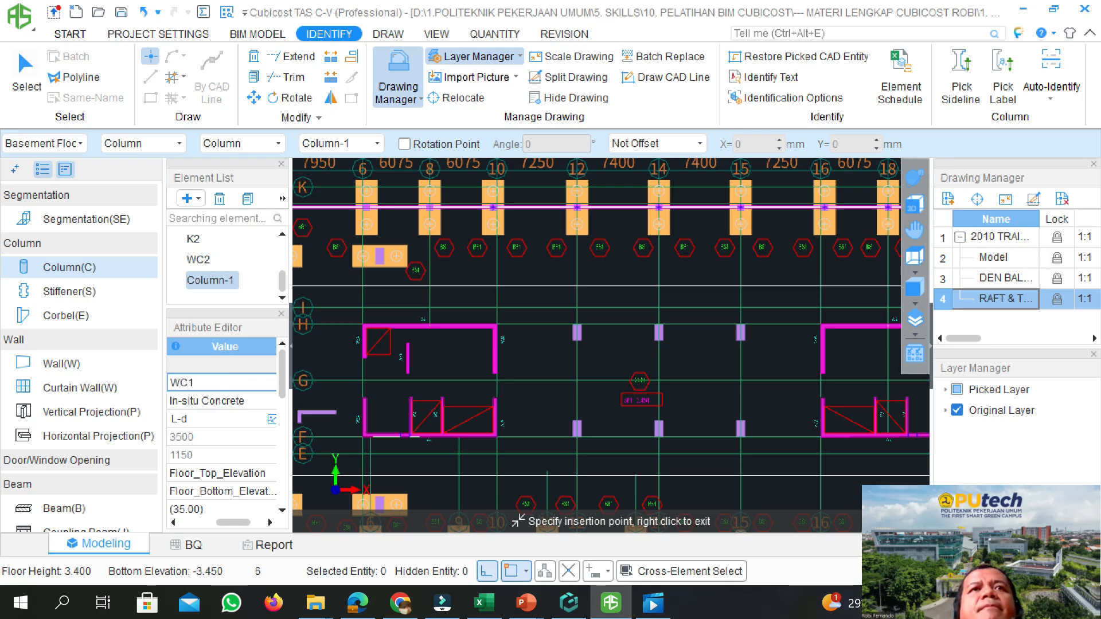
type("1")
left_click(254, 402)
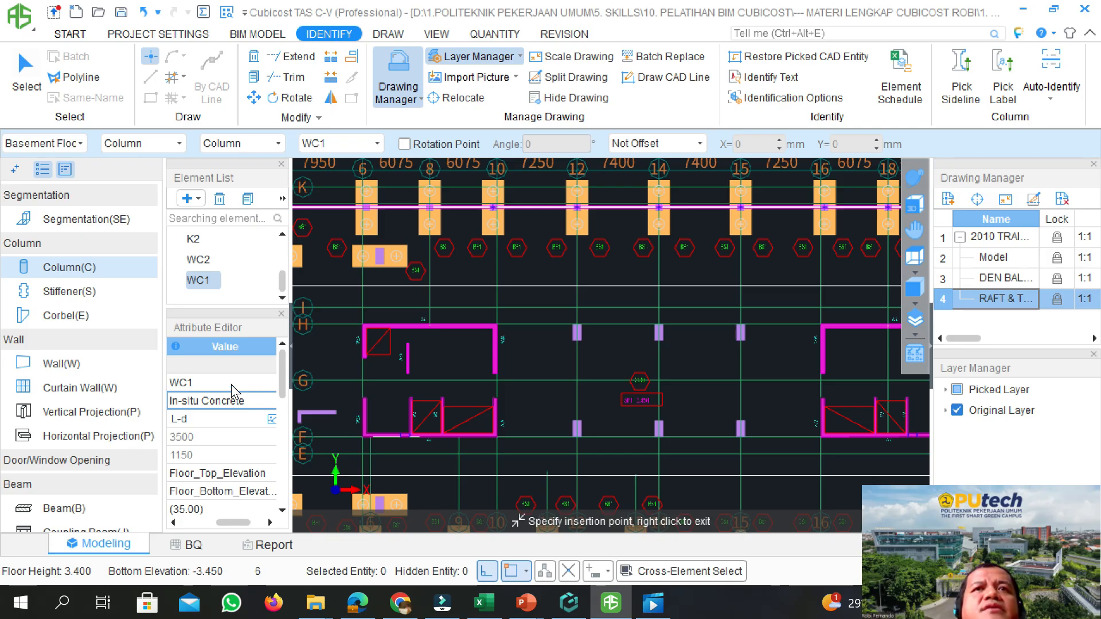
Place column WC2 at the open end of the W2A wall on grid 6 above grid G, checking the detail in DWG FastView
left_click(201, 259)
scroll(366, 361, "up", 1)
scroll(366, 361, "up", 2)
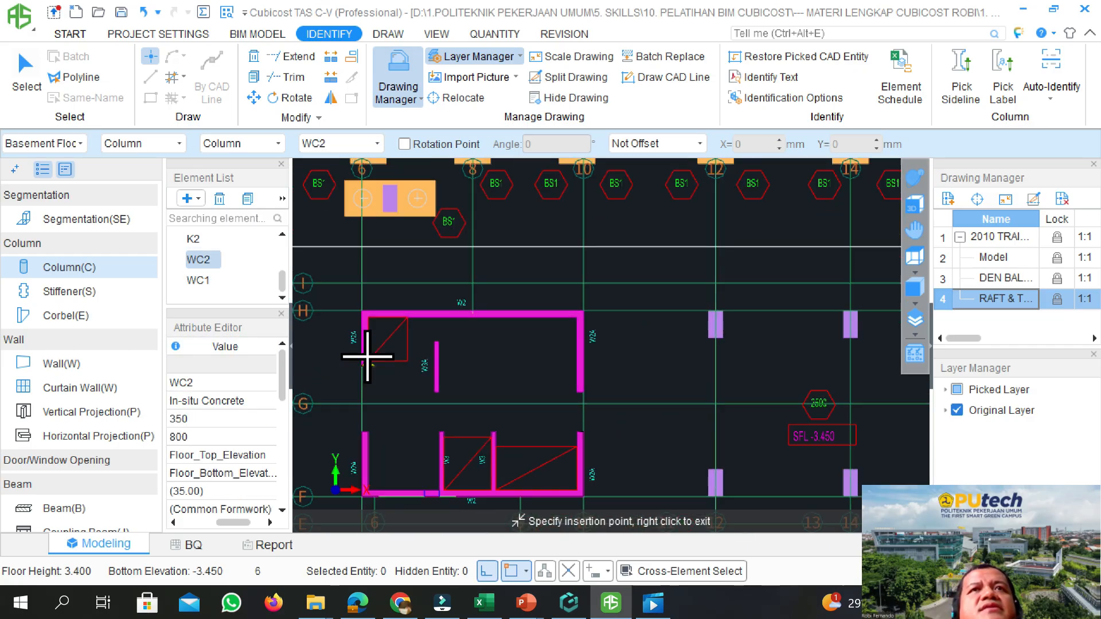
left_click(150, 58)
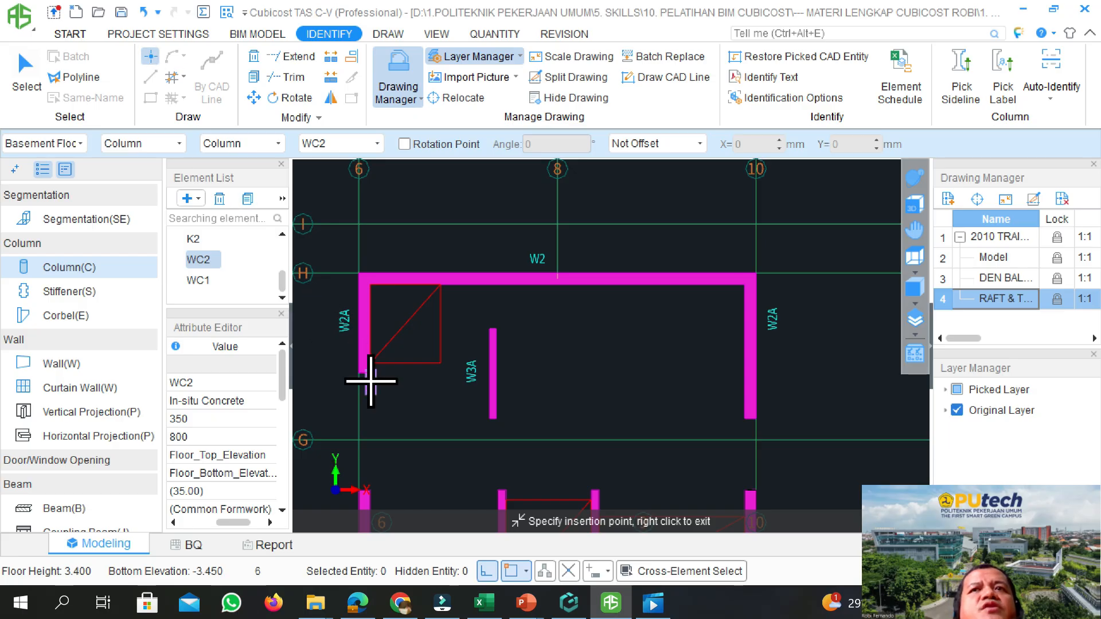
scroll(370, 372, "up", 1)
scroll(370, 372, "up", 2)
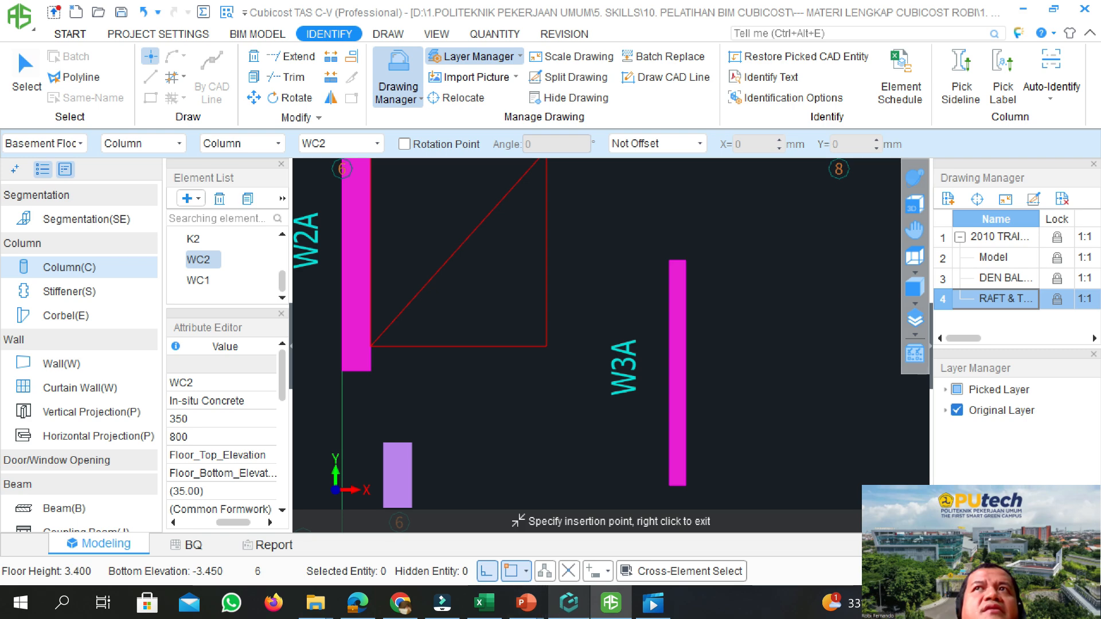
left_click(567, 603)
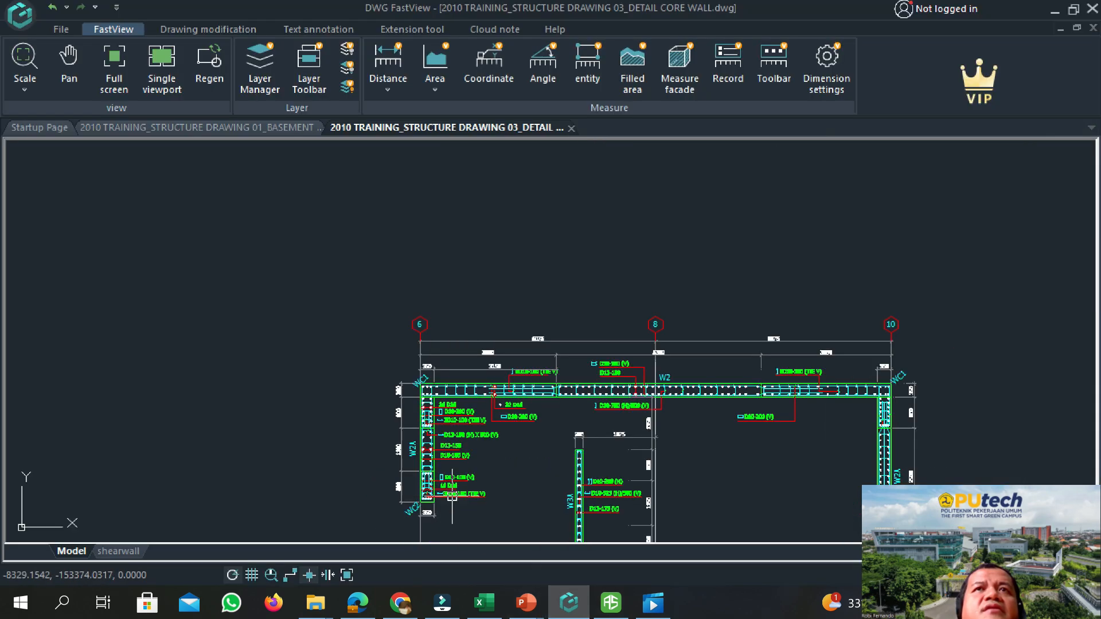
left_click(596, 607)
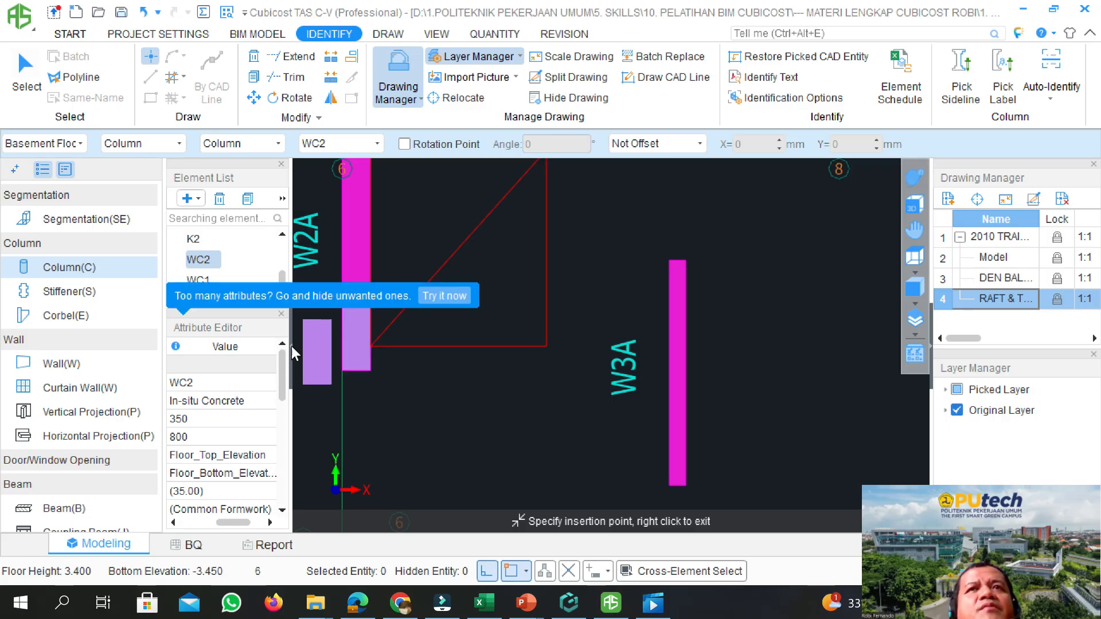
Place another WC2 column at the open end of the W2A wall on grid 10 above grid G
scroll(358, 382, "down", 1)
scroll(358, 382, "down", 3)
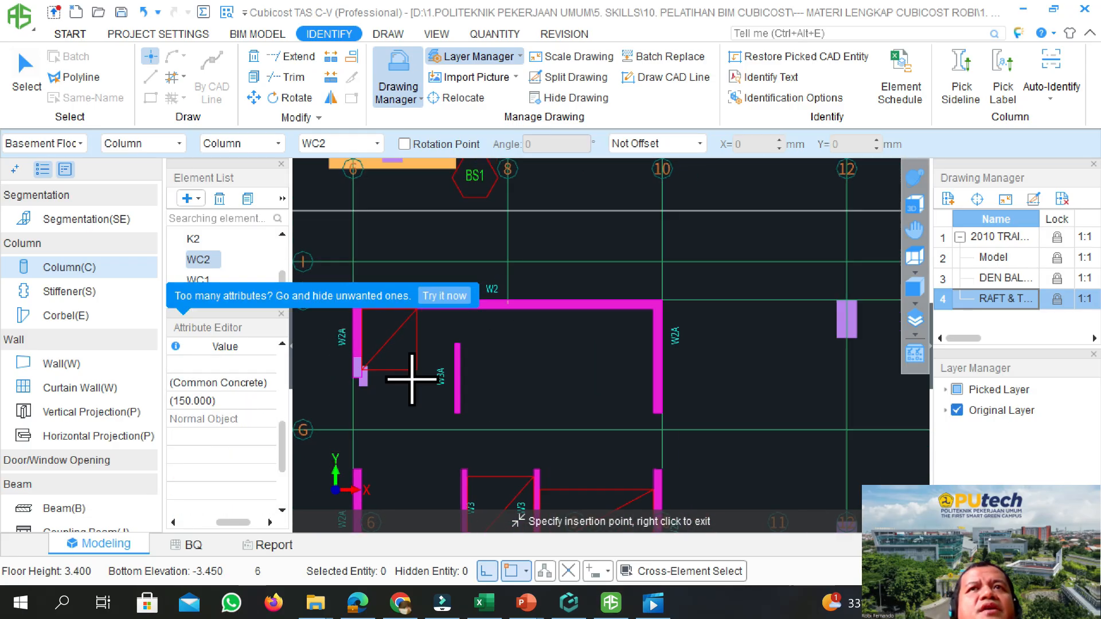
scroll(631, 410, "up", 4)
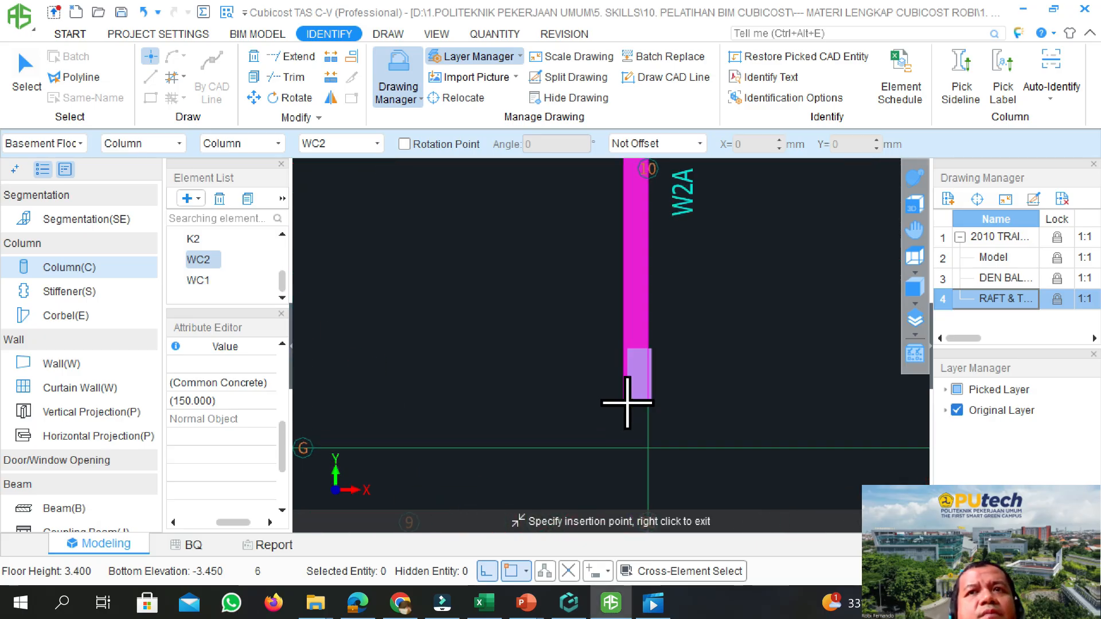
left_click(624, 402)
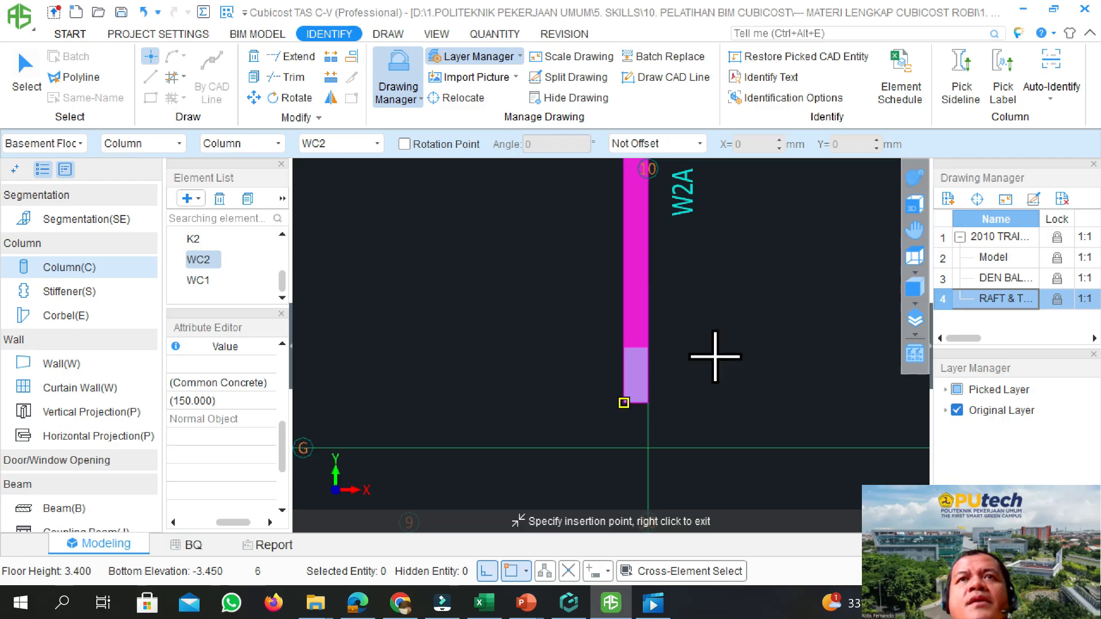
Place a WC2 column at the open end of the W2A wall on grid 6 below grid G
scroll(737, 394, "down", 5)
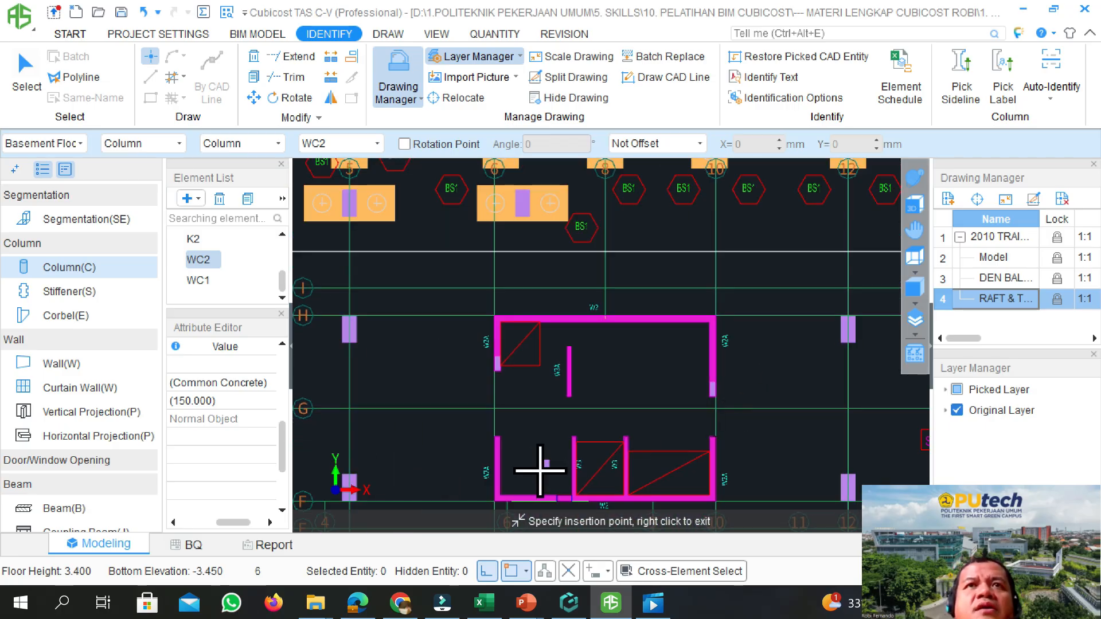
scroll(498, 453, "up", 2)
scroll(498, 453, "up", 3)
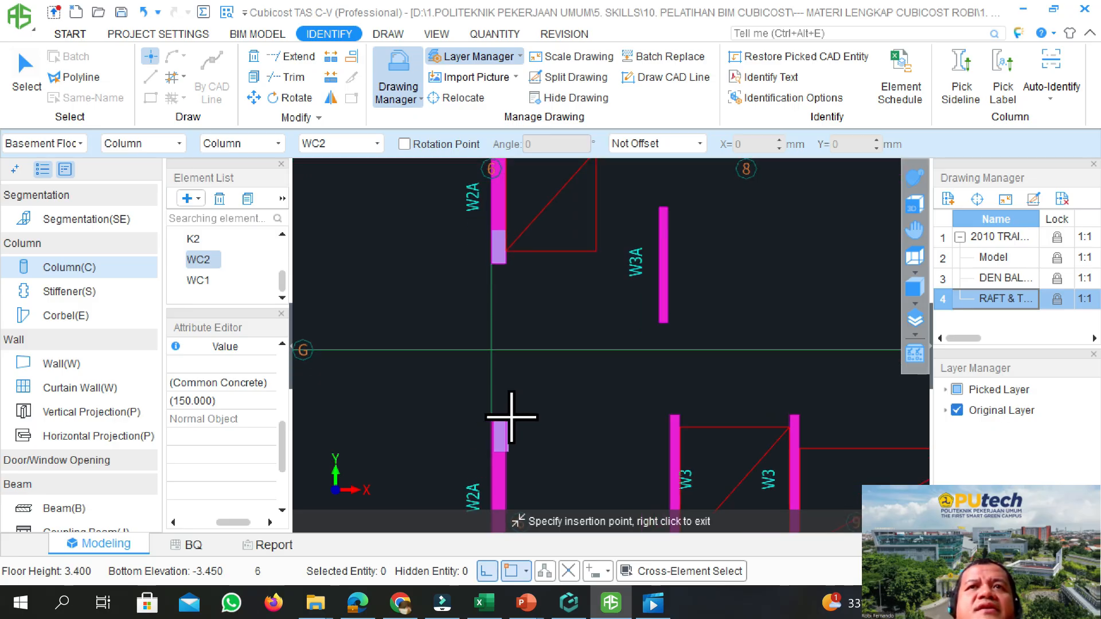
Place a WC2 column at the open end of the W2A wall on grid 10 below grid G and end the placement
scroll(437, 410, "down", 2)
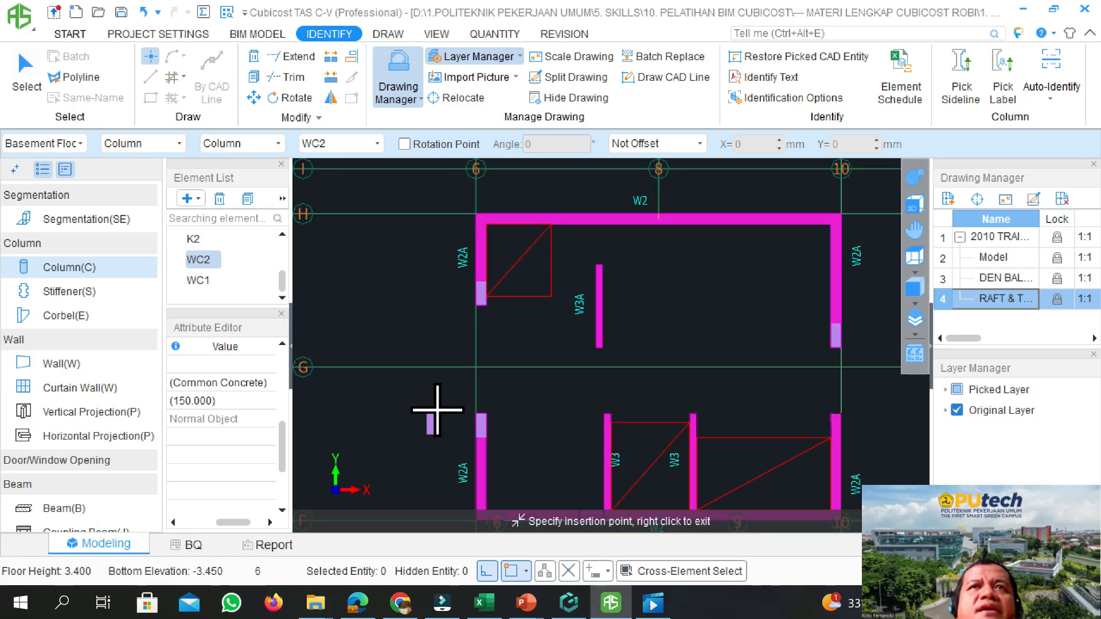
scroll(437, 410, "down", 1)
scroll(780, 416, "up", 3)
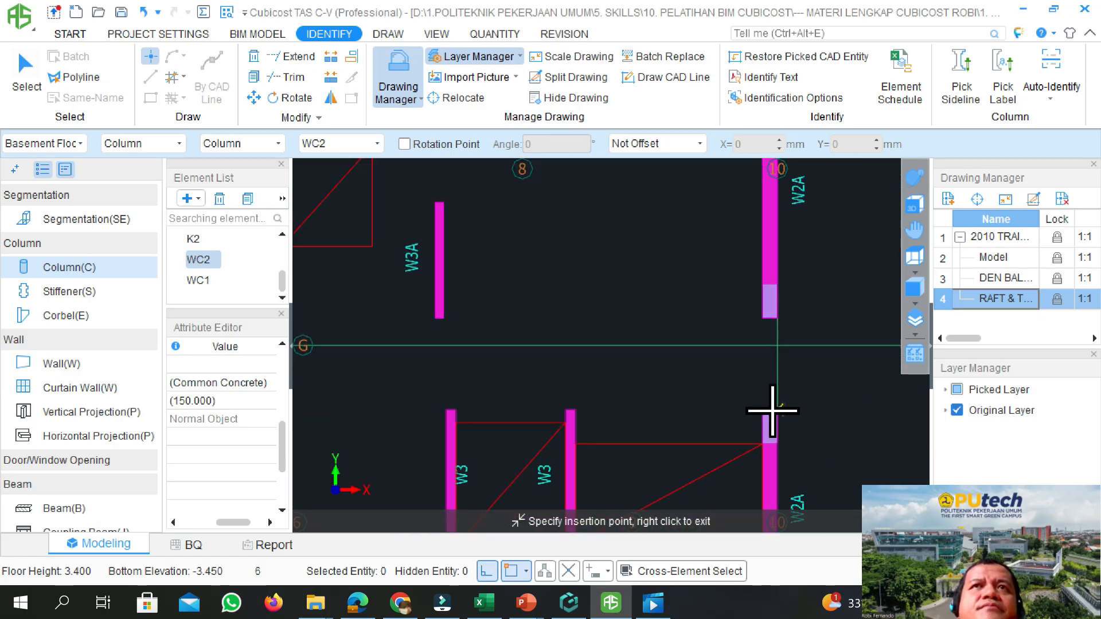
scroll(774, 411, "up", 1)
scroll(652, 385, "down", 3)
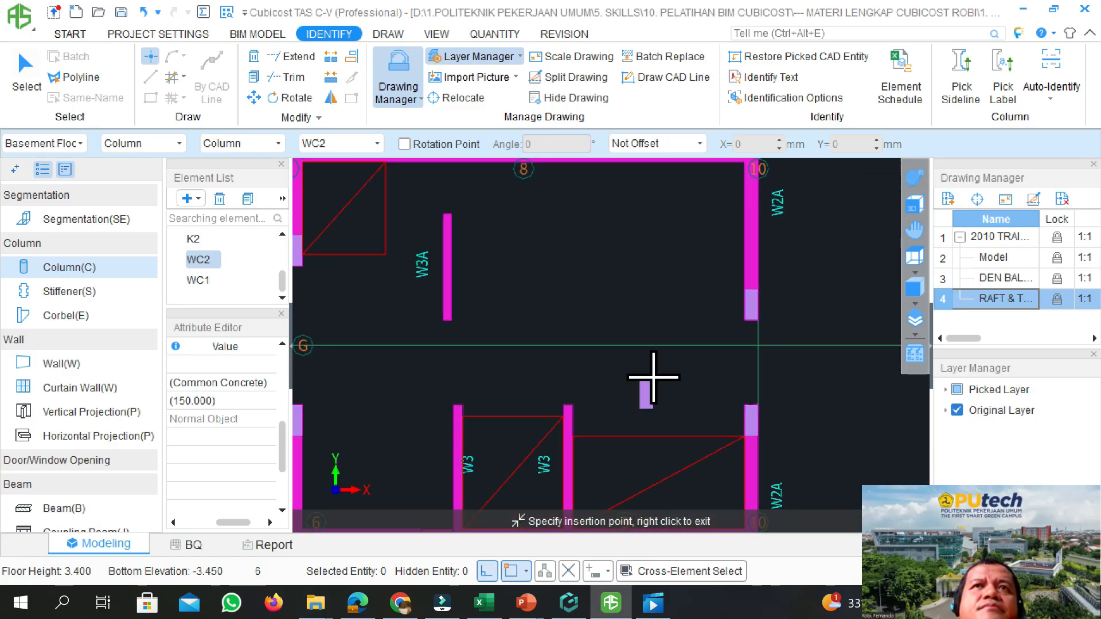
left_click(562, 270)
left_click(26, 64)
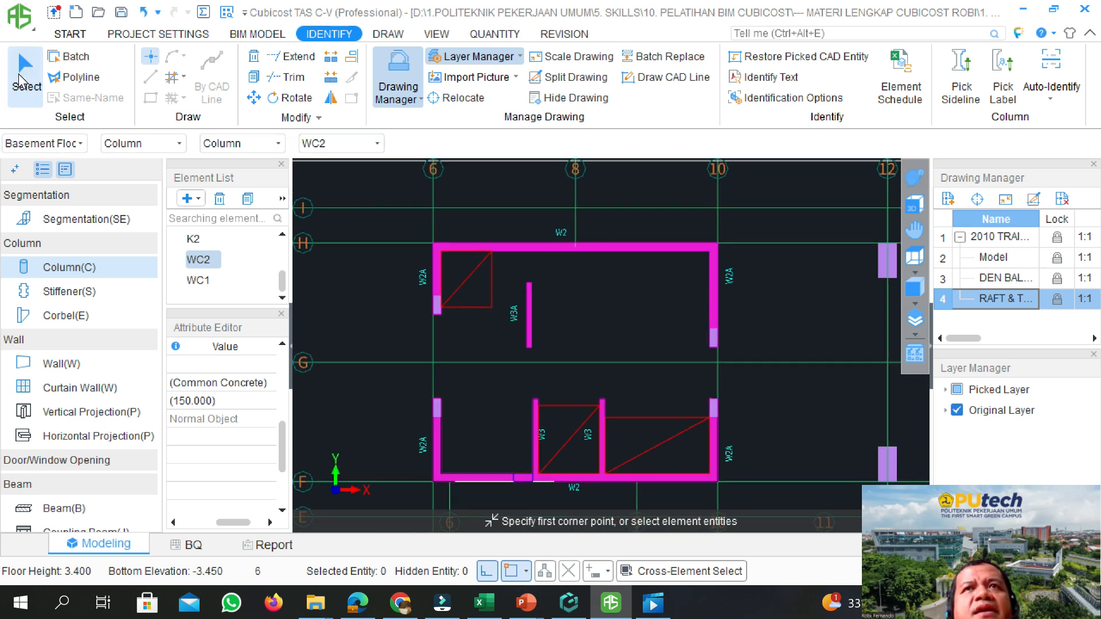
right_click(666, 300)
left_click(630, 317)
left_click(589, 330)
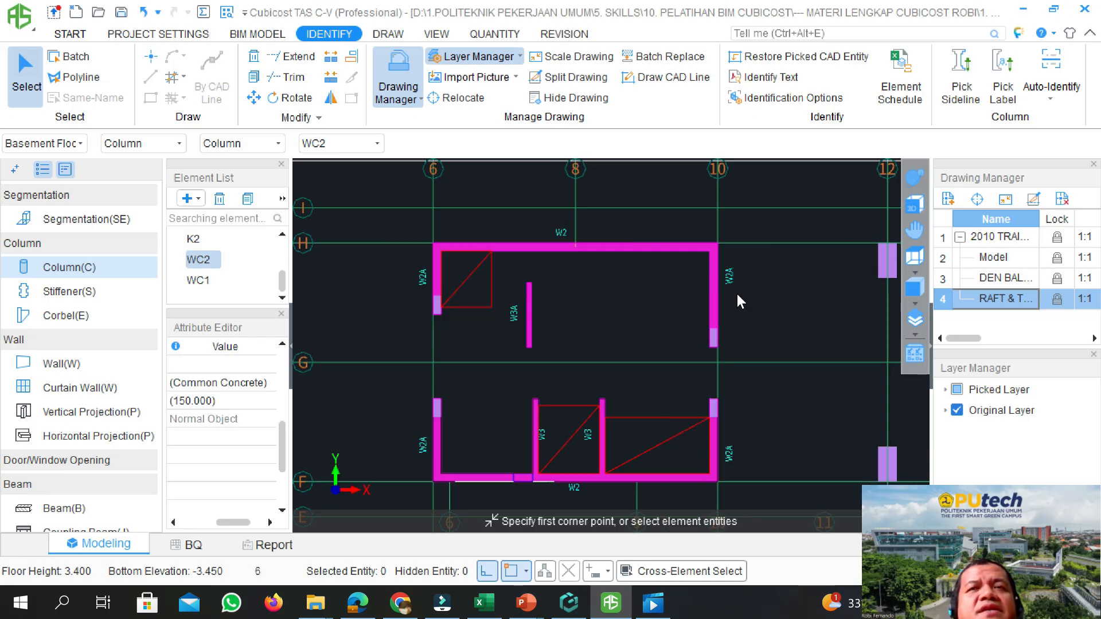
left_click(913, 181)
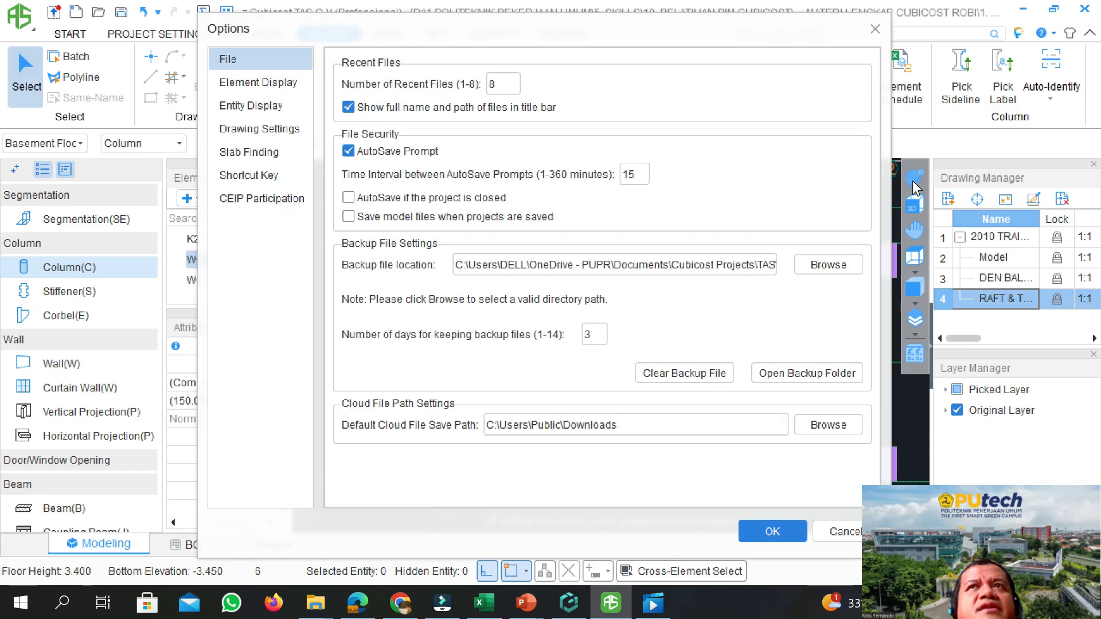
left_click(837, 532)
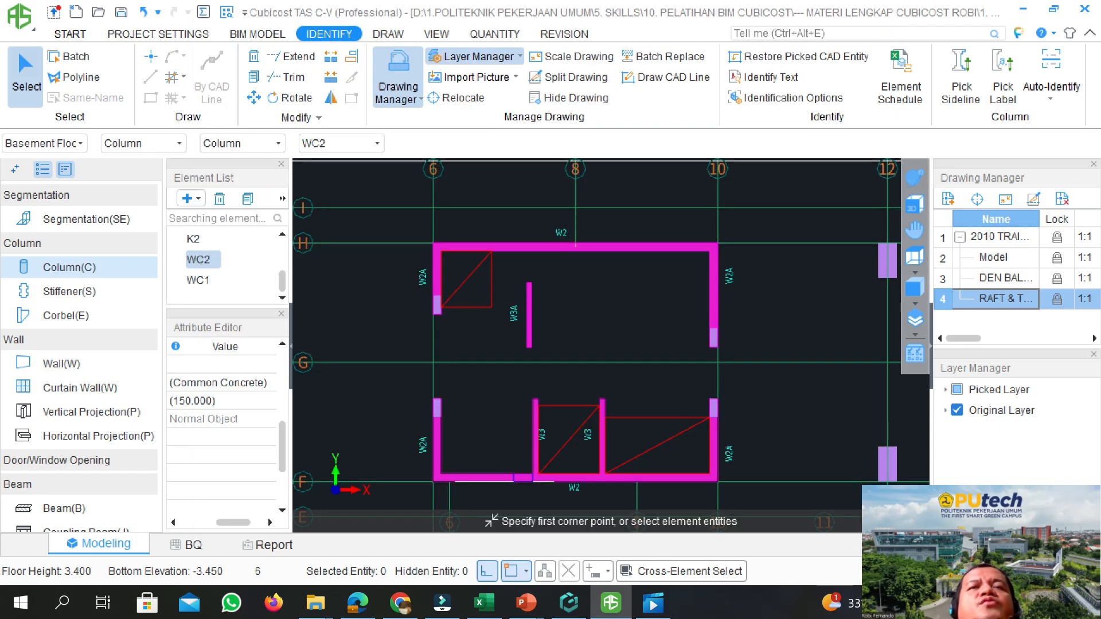
Place a WC1 corner column where walls W2 and W2A meet at grids 6 and H, and end the placement
left_click(915, 204)
left_click_drag(680, 331, 570, 319)
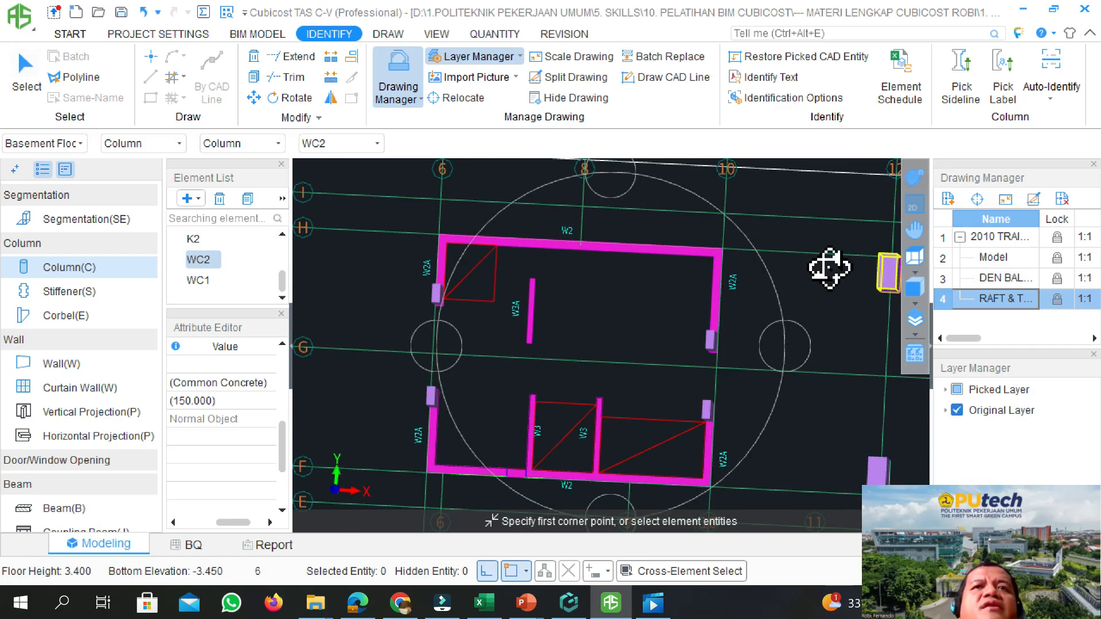
left_click(230, 280)
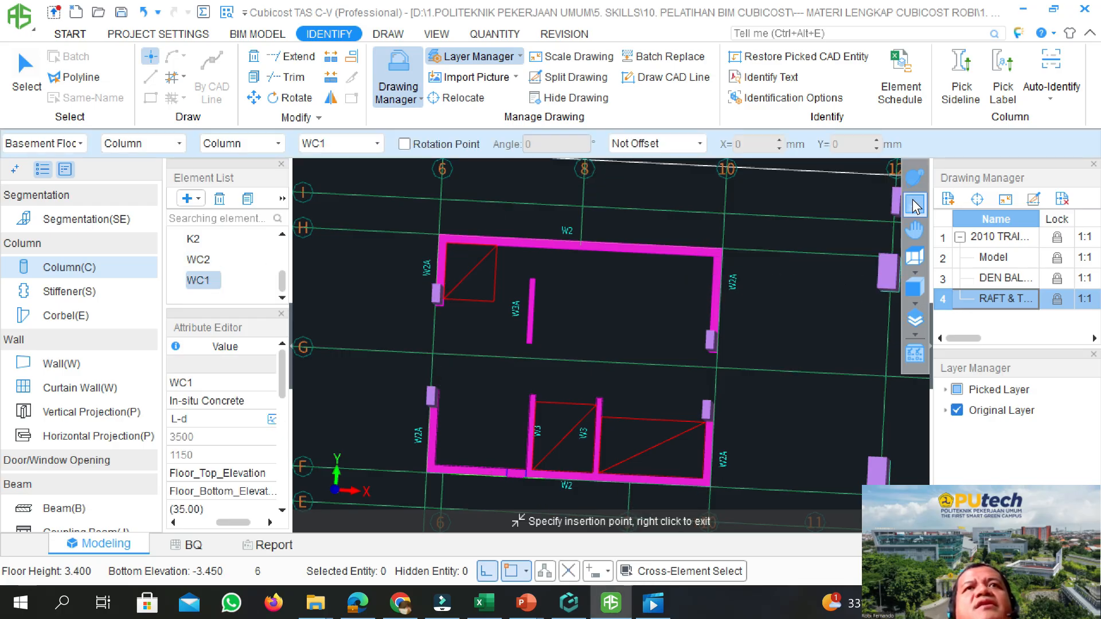
left_click(914, 202)
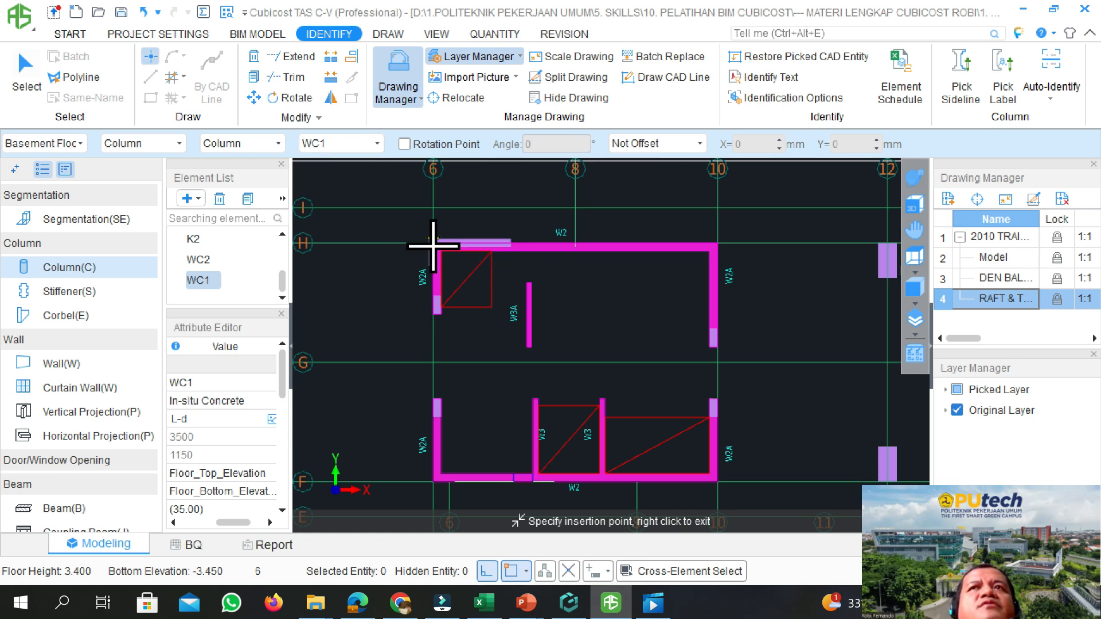
scroll(433, 245, "up", 5)
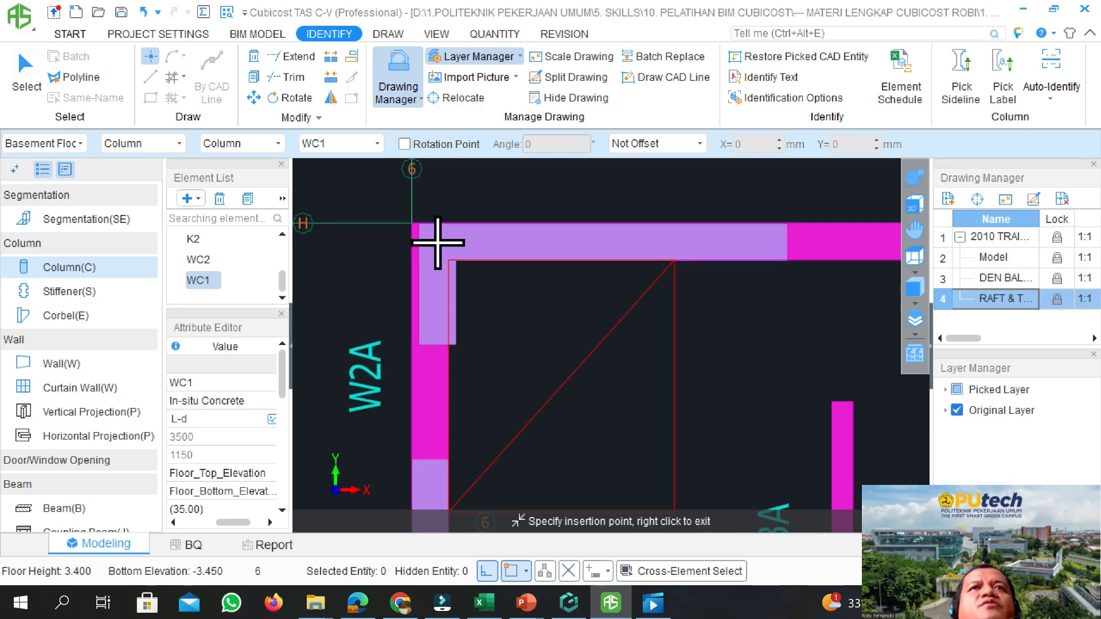
scroll(438, 243, "up", 1)
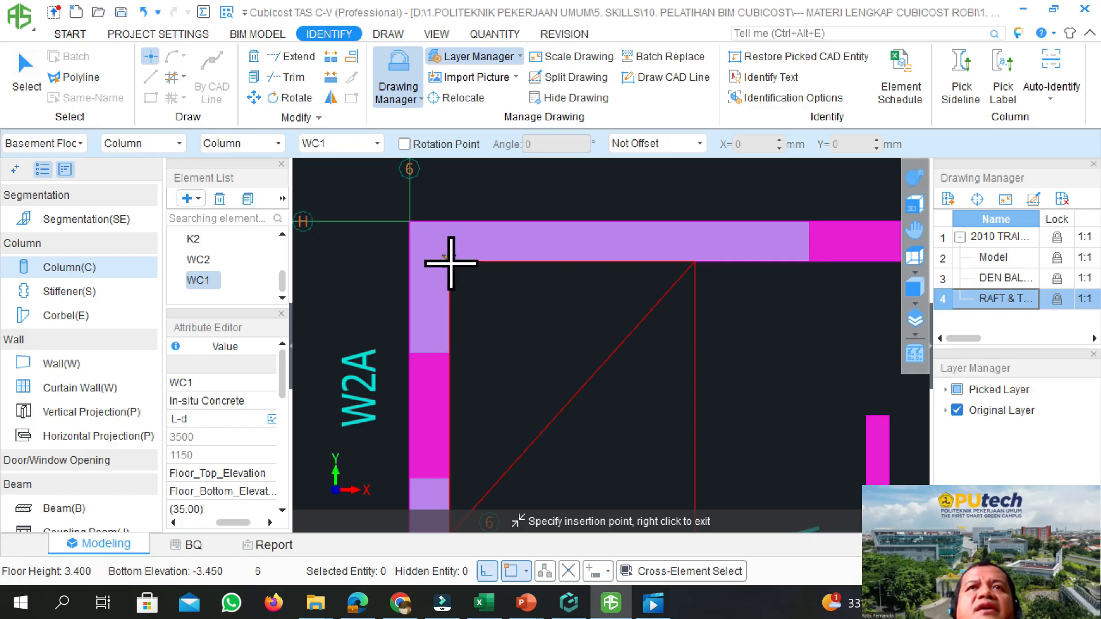
right_click(487, 289)
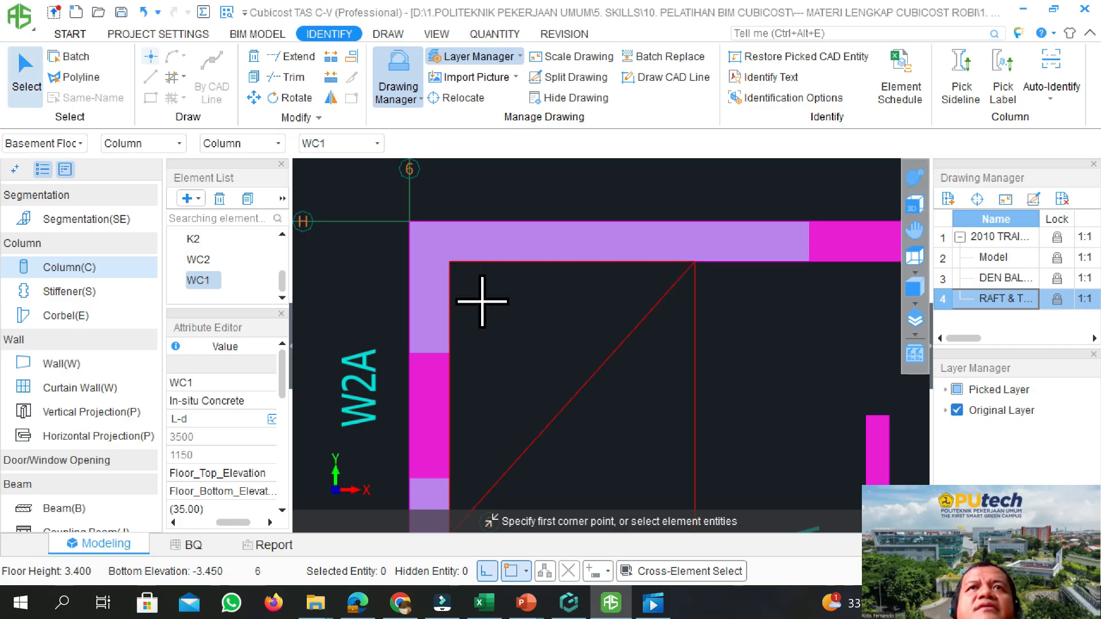
Inspect the new WC1 corner column in 3D and return to the plan view of the core wall
scroll(430, 315, "down", 3)
scroll(428, 281, "down", 3)
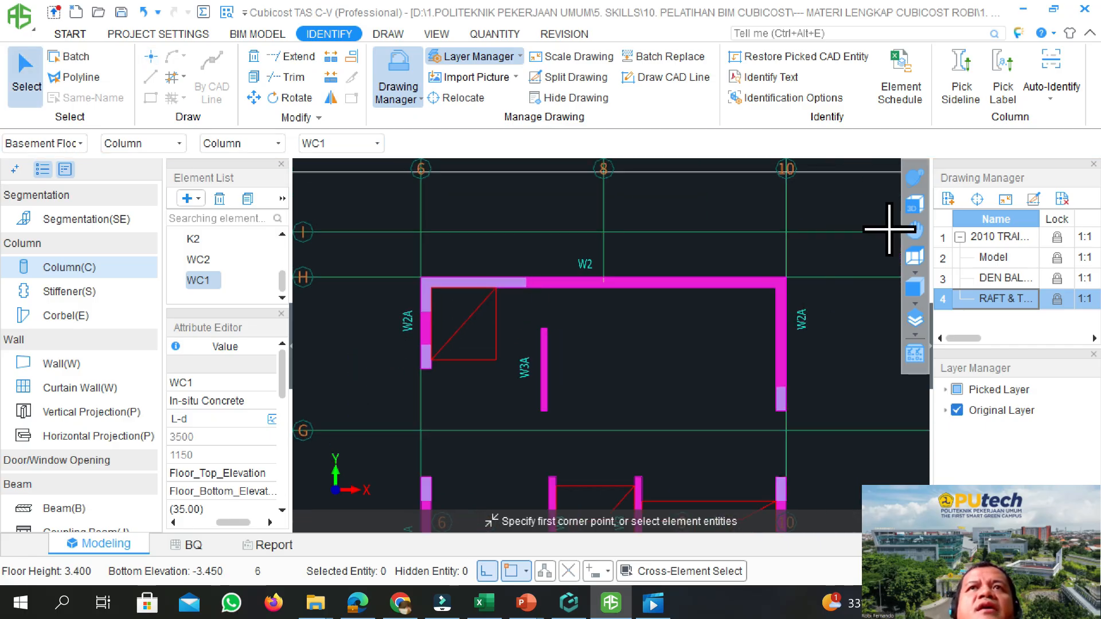
left_click(914, 177)
left_click_drag(599, 444, 871, 298)
left_click(915, 205)
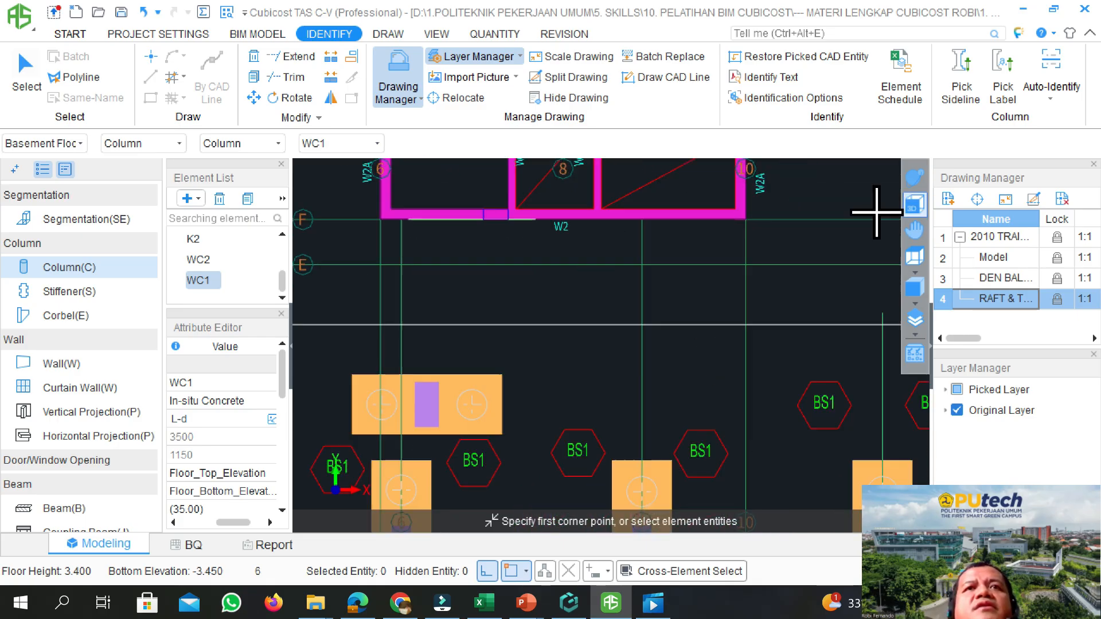
scroll(625, 405, "down", 3)
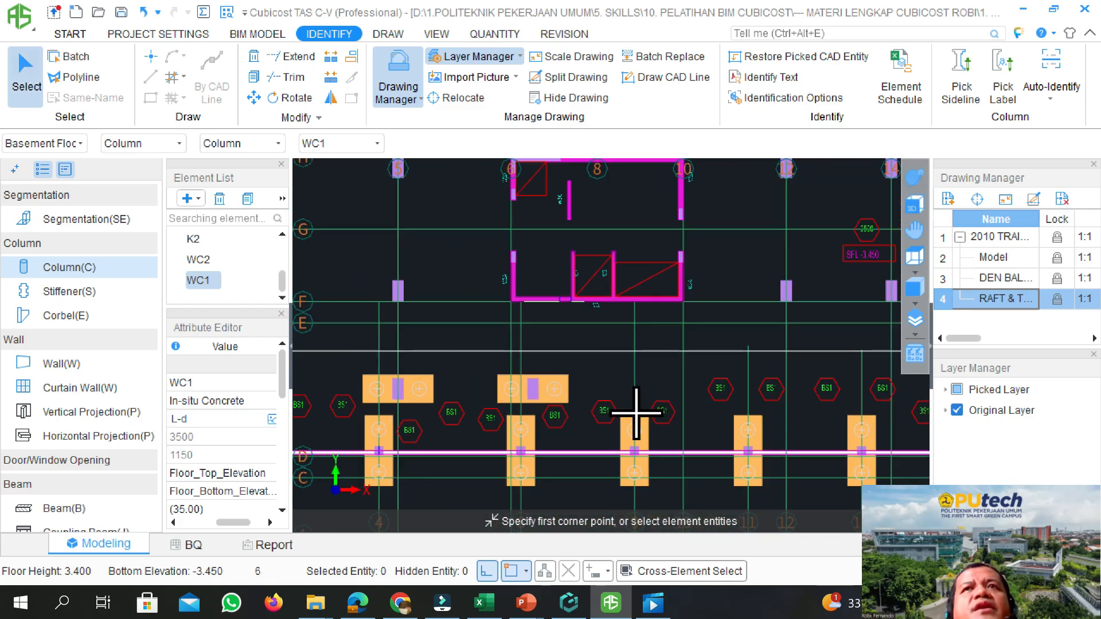
scroll(625, 451, "down", 1)
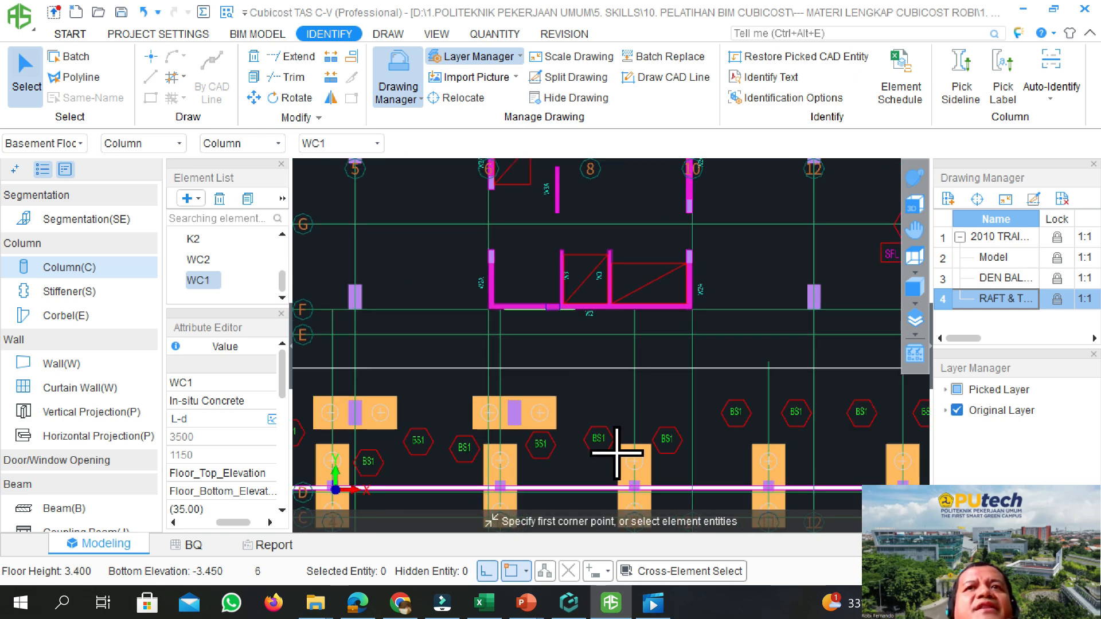
scroll(627, 450, "down", 2)
scroll(600, 235, "up", 5)
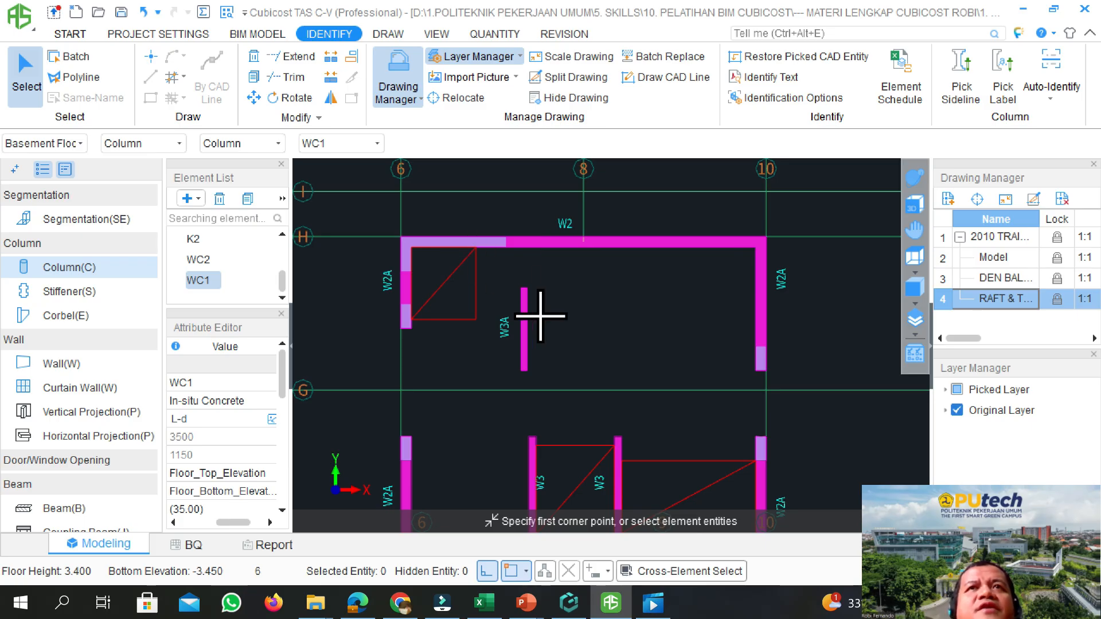
Mirror the WC1 column at grids 6 and H about grid 8 to the grid 10 corner, keeping the original
scroll(541, 316, "down", 2)
scroll(559, 326, "down", 1)
scroll(584, 165, "up", 3)
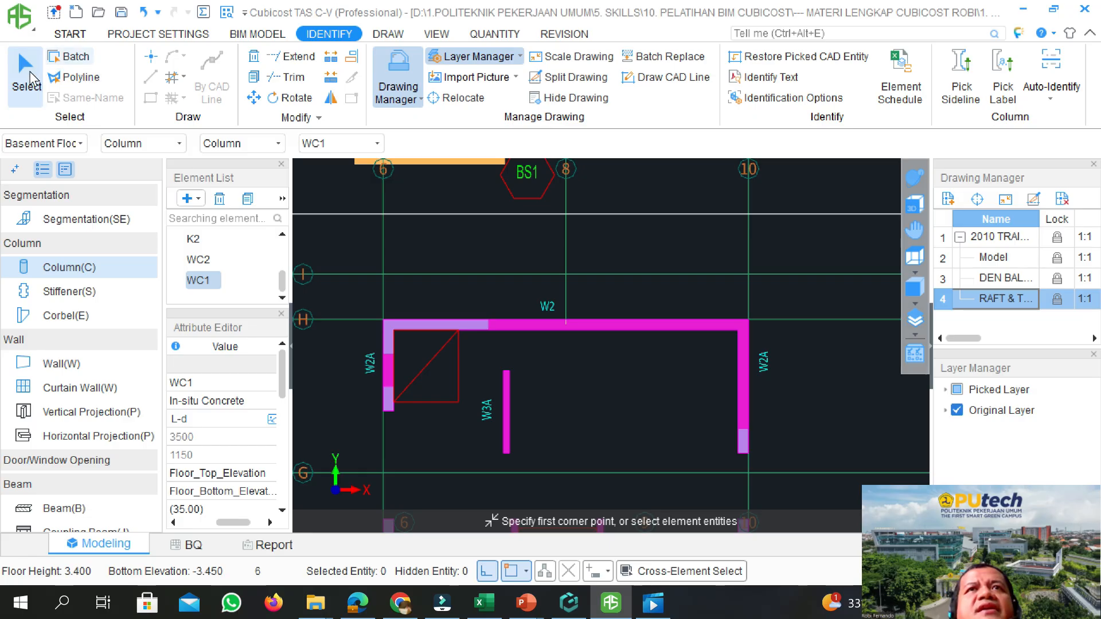
left_click(473, 328)
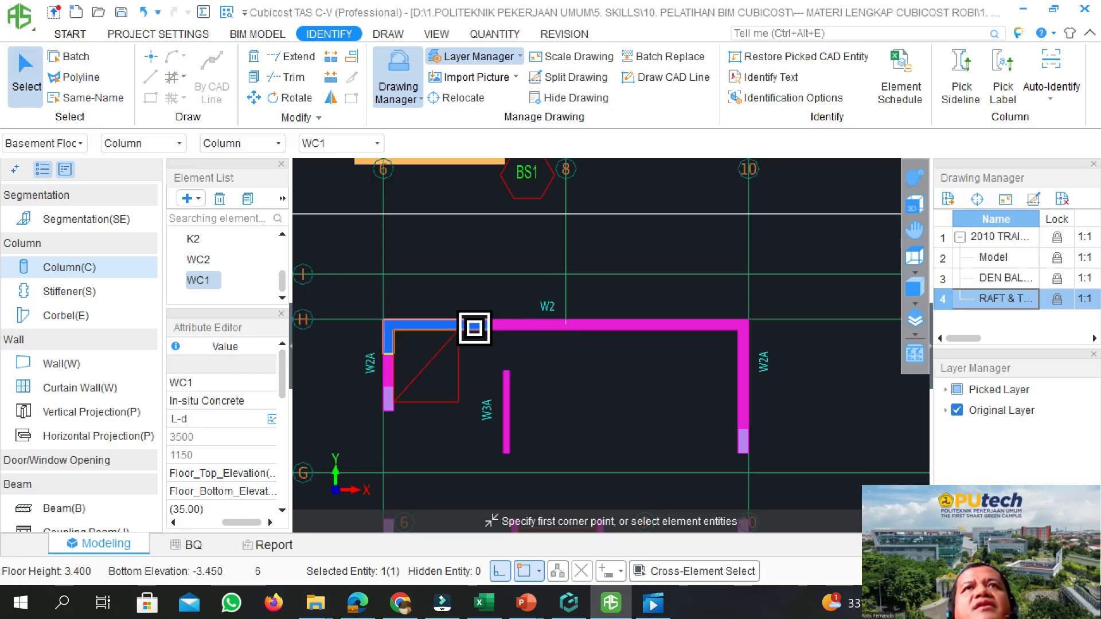
right_click(479, 338)
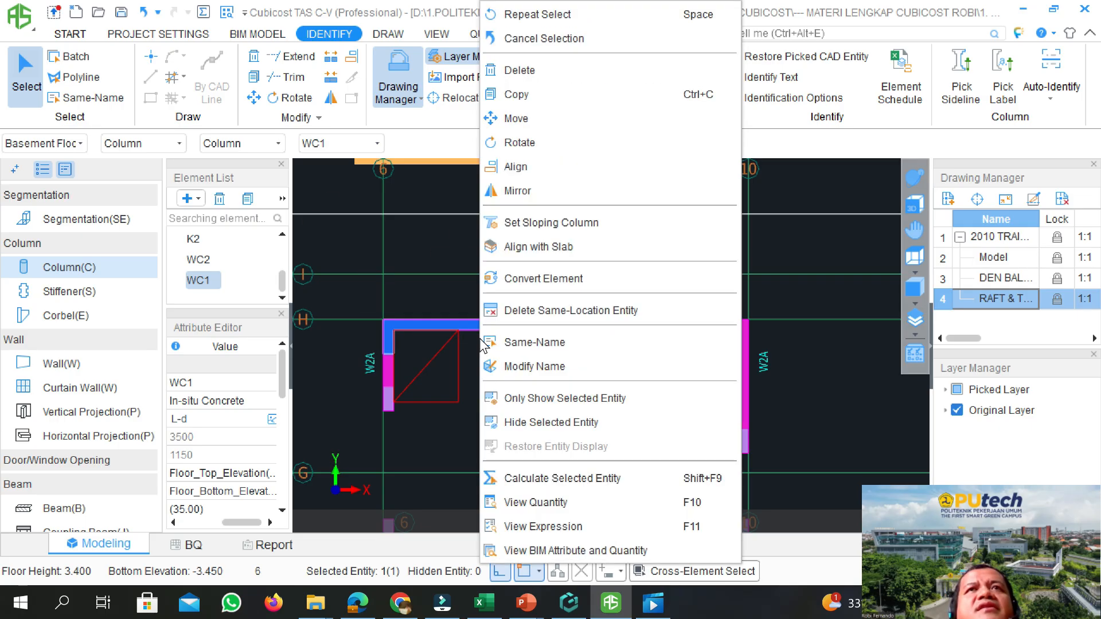
left_click(550, 193)
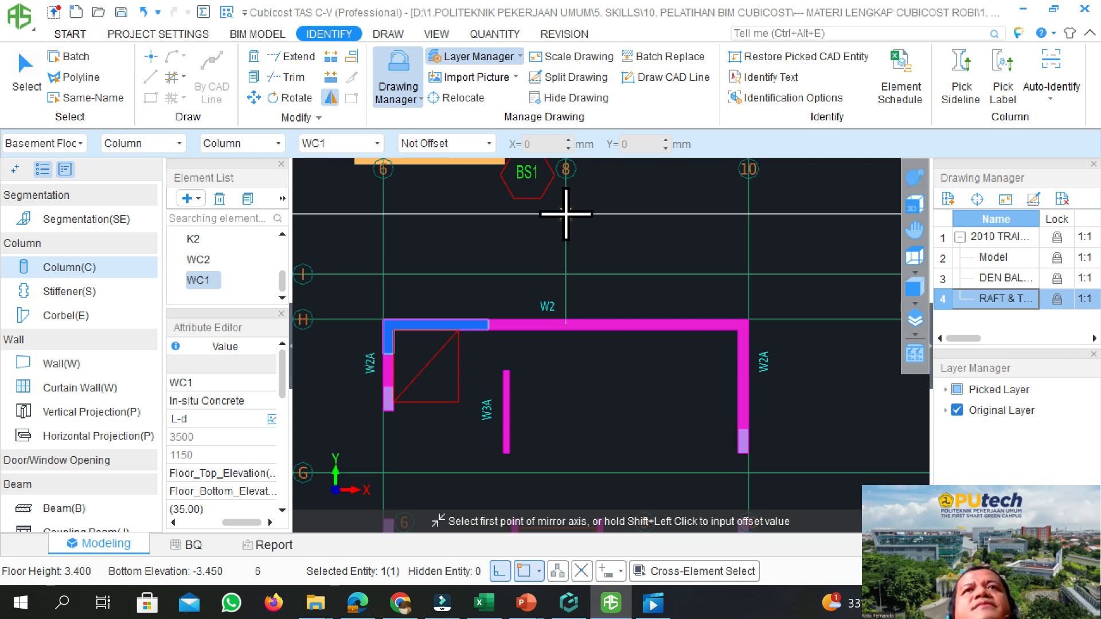
left_click(566, 225)
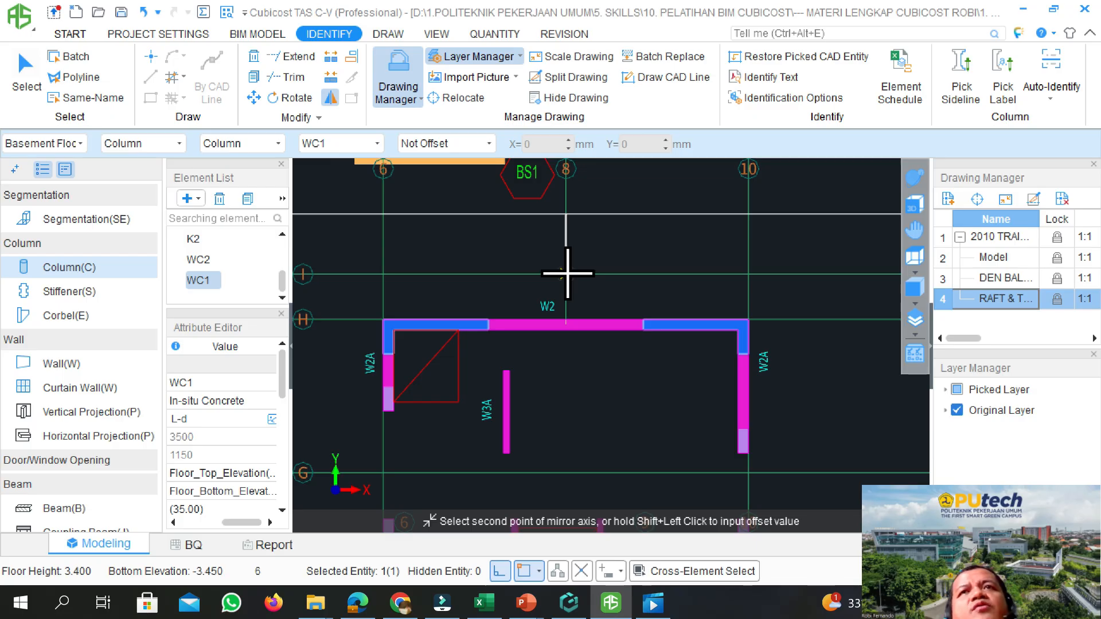
left_click(566, 273)
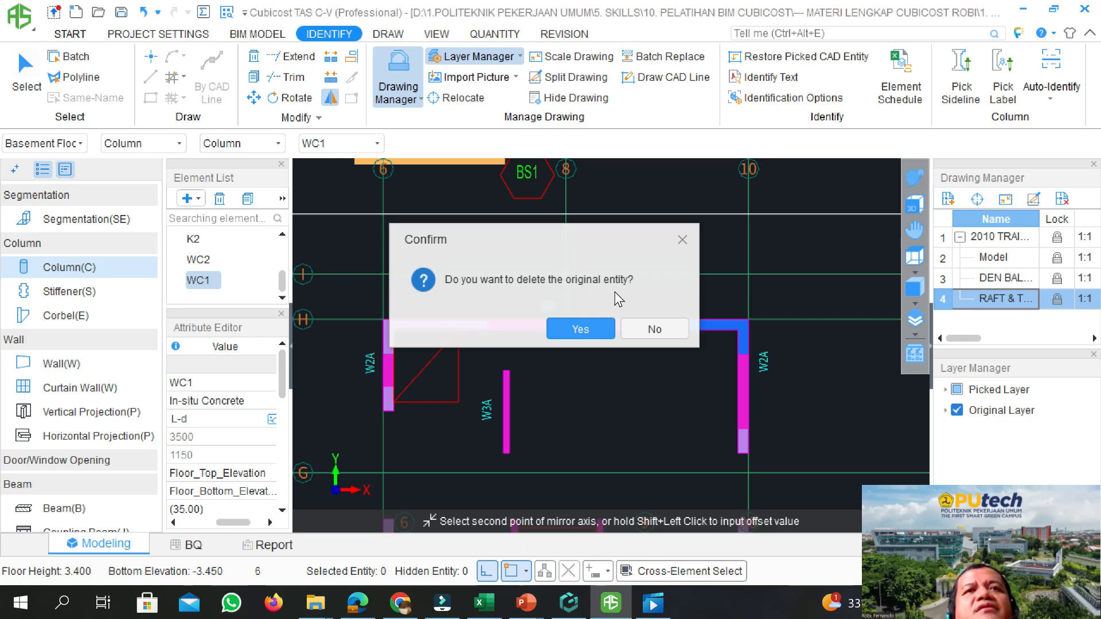
left_click(666, 329)
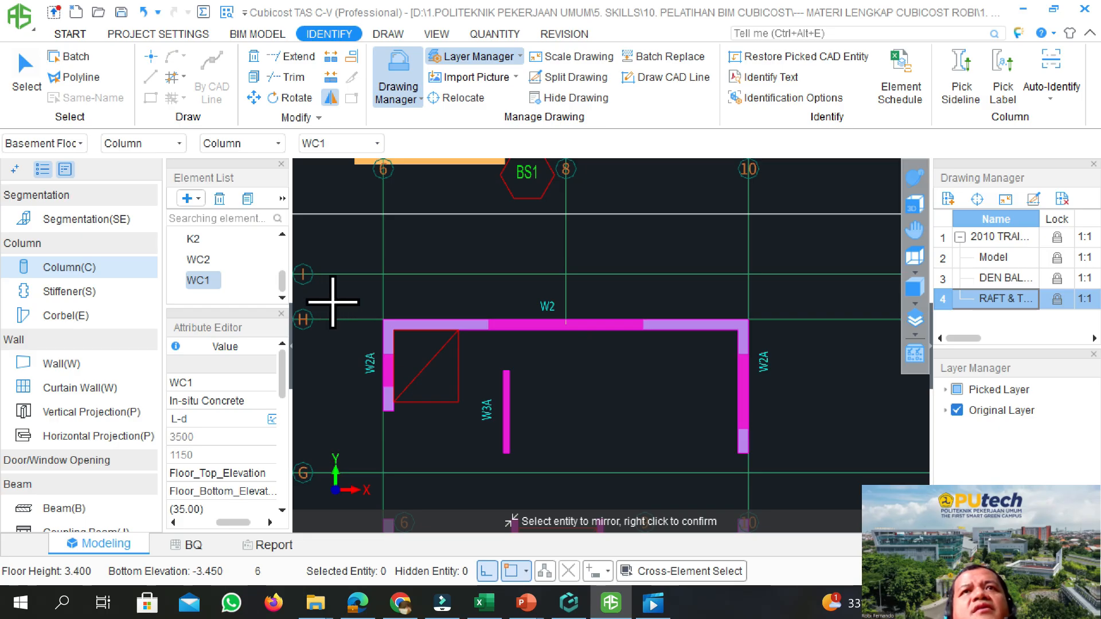
Mirror both WC1 columns on grid H about grid G to the corners on grid F, keeping the originals
scroll(487, 273, "down", 2)
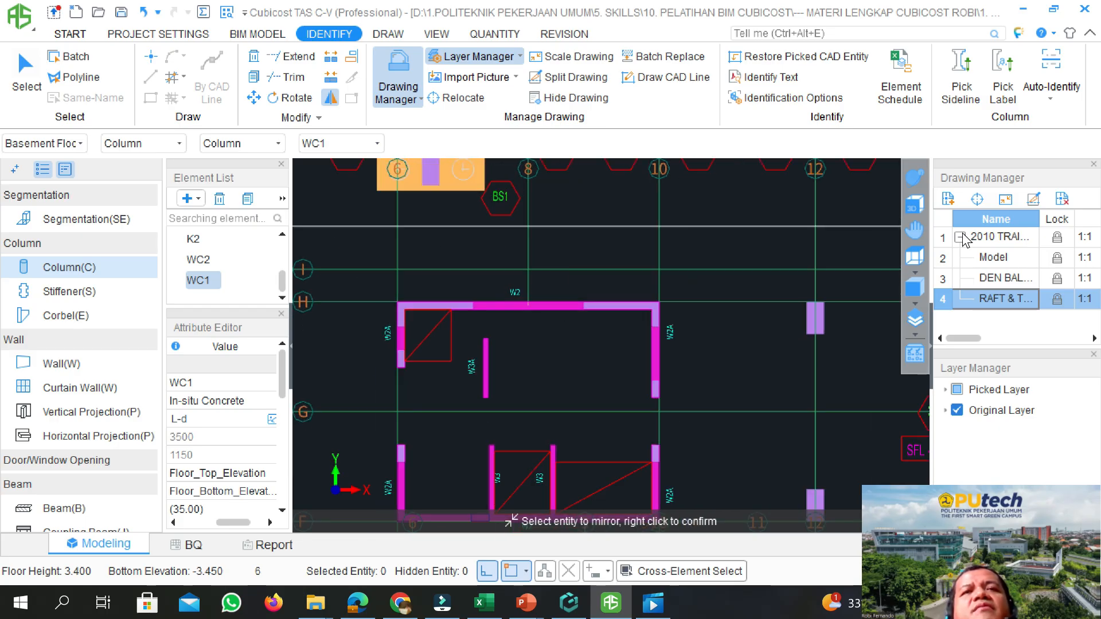
left_click(914, 178)
left_click_drag(580, 428, 561, 447)
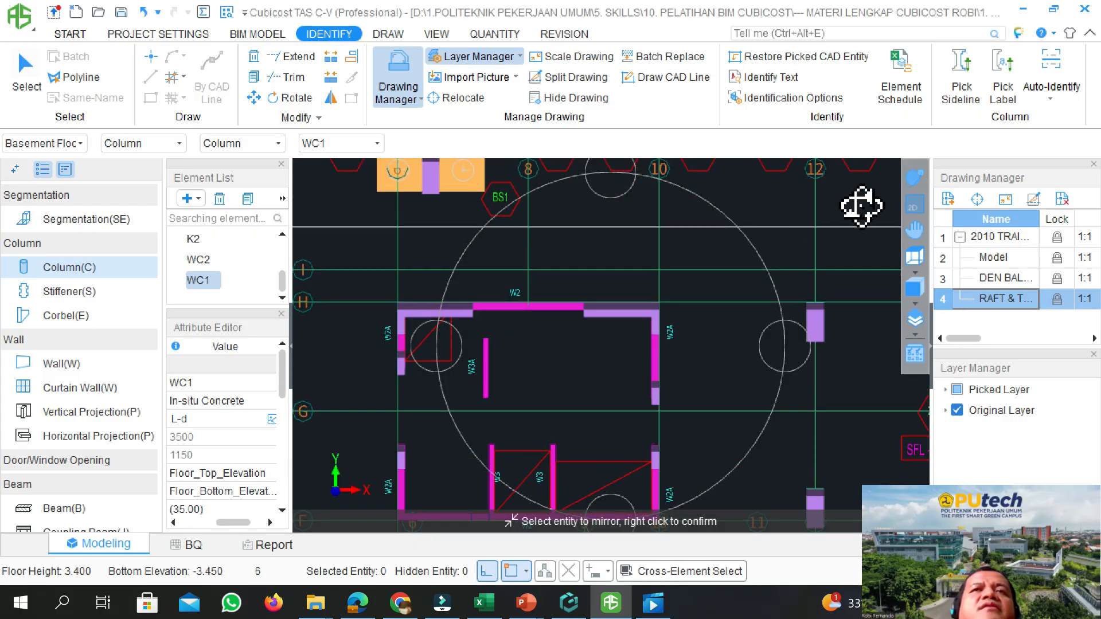
left_click(912, 207)
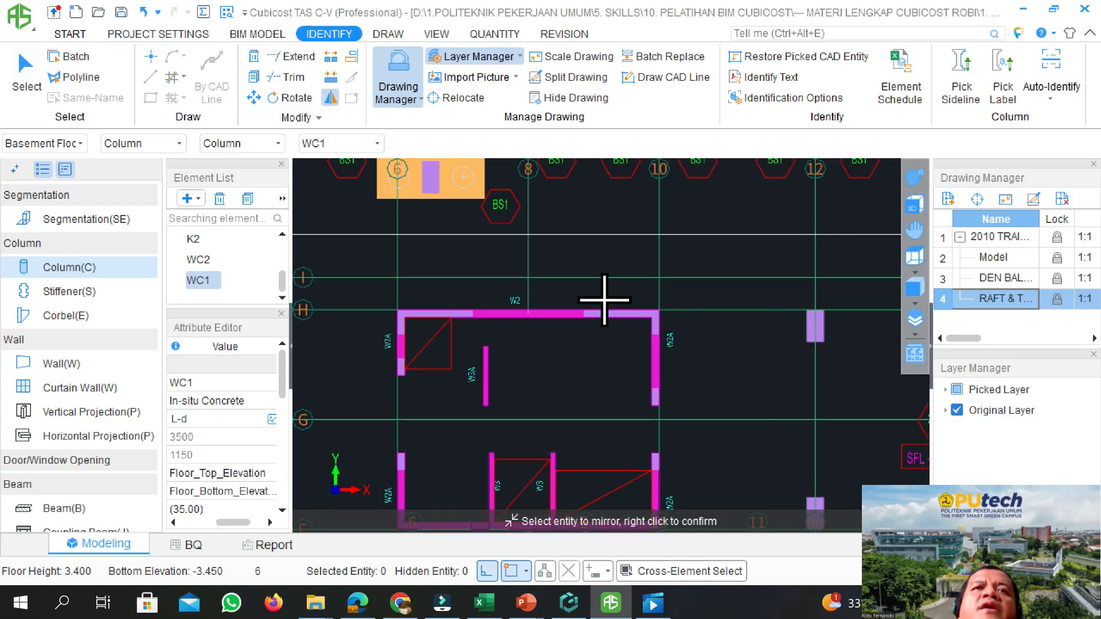
scroll(604, 299, "down", 1)
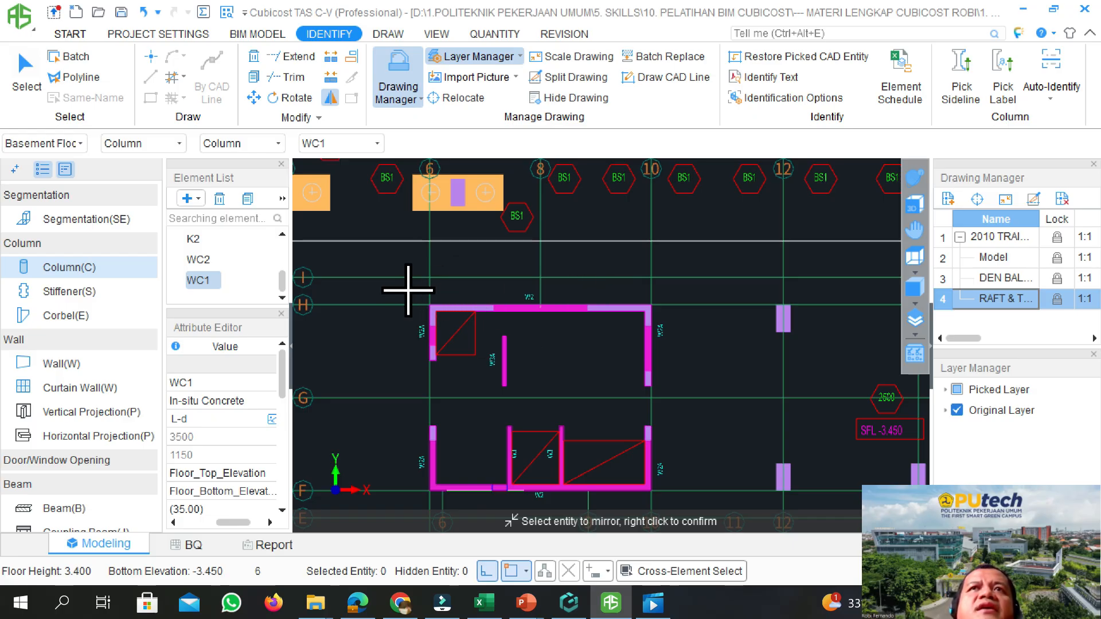
left_click(26, 76)
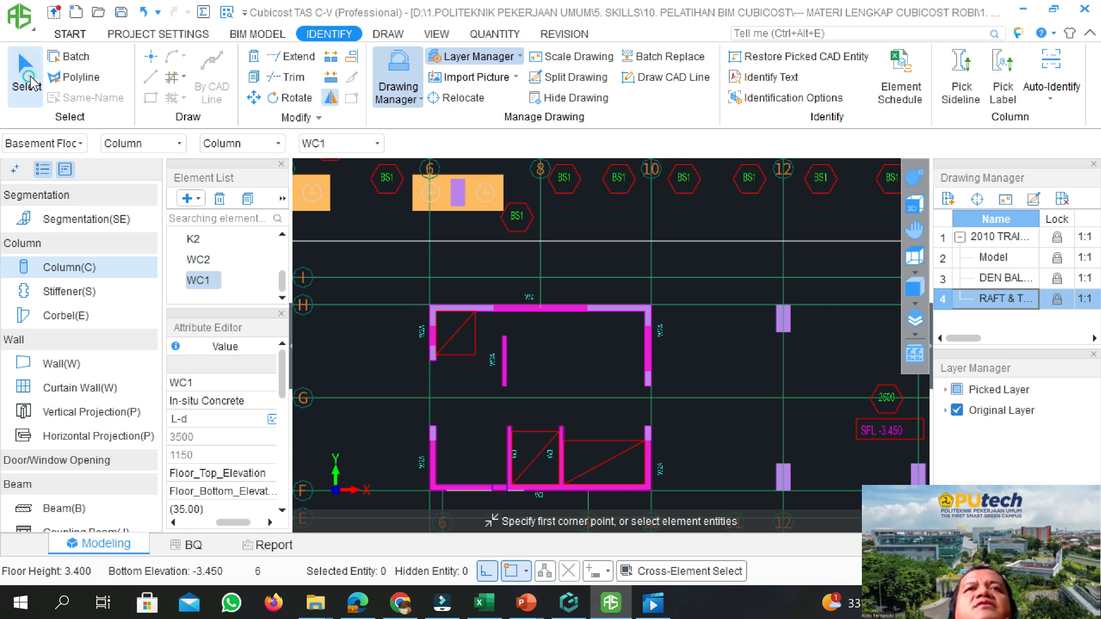
left_click(394, 292)
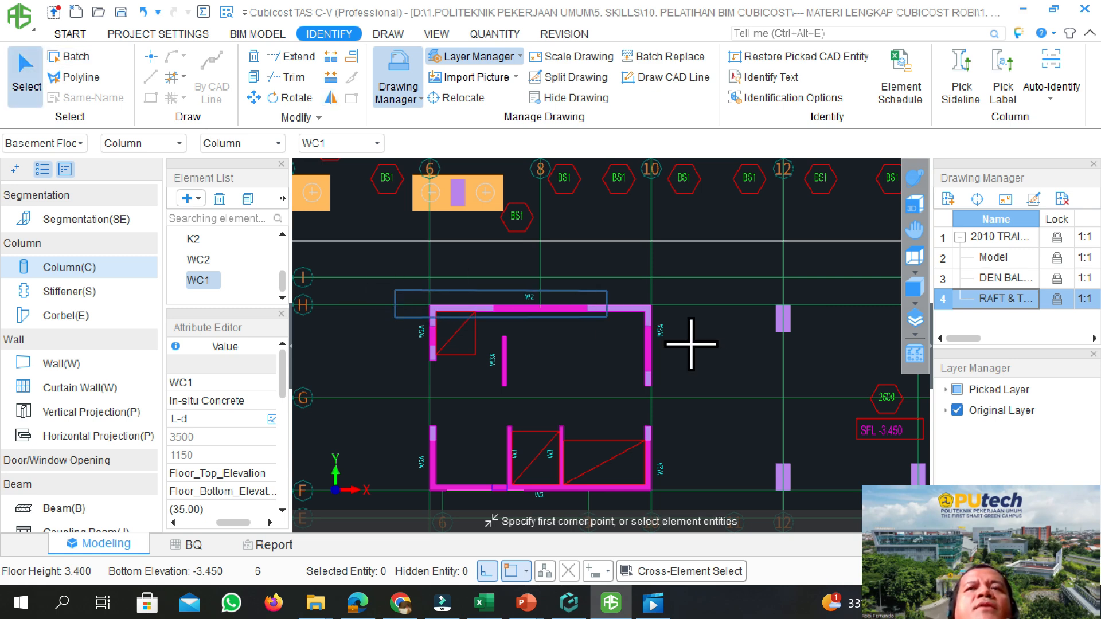
left_click(698, 335)
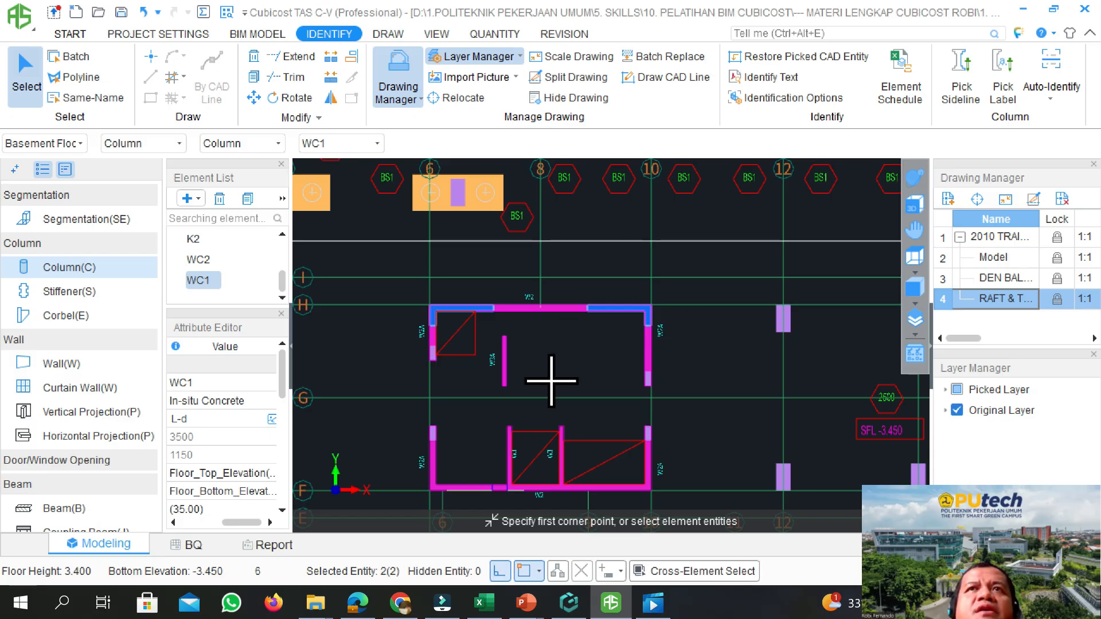
right_click(488, 259)
left_click(539, 191)
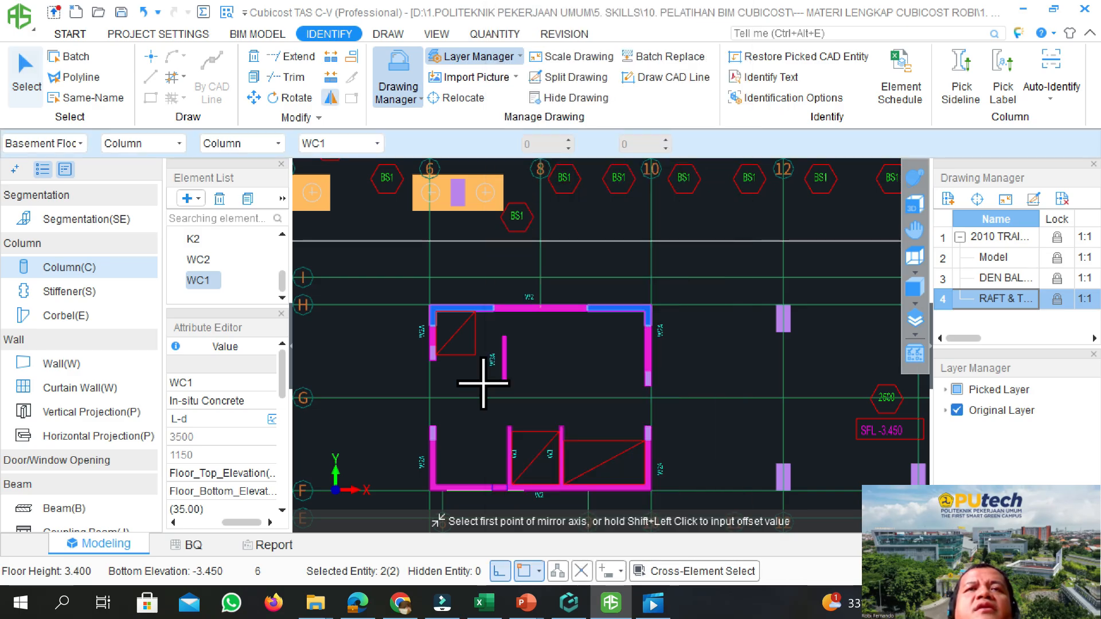
left_click(430, 398)
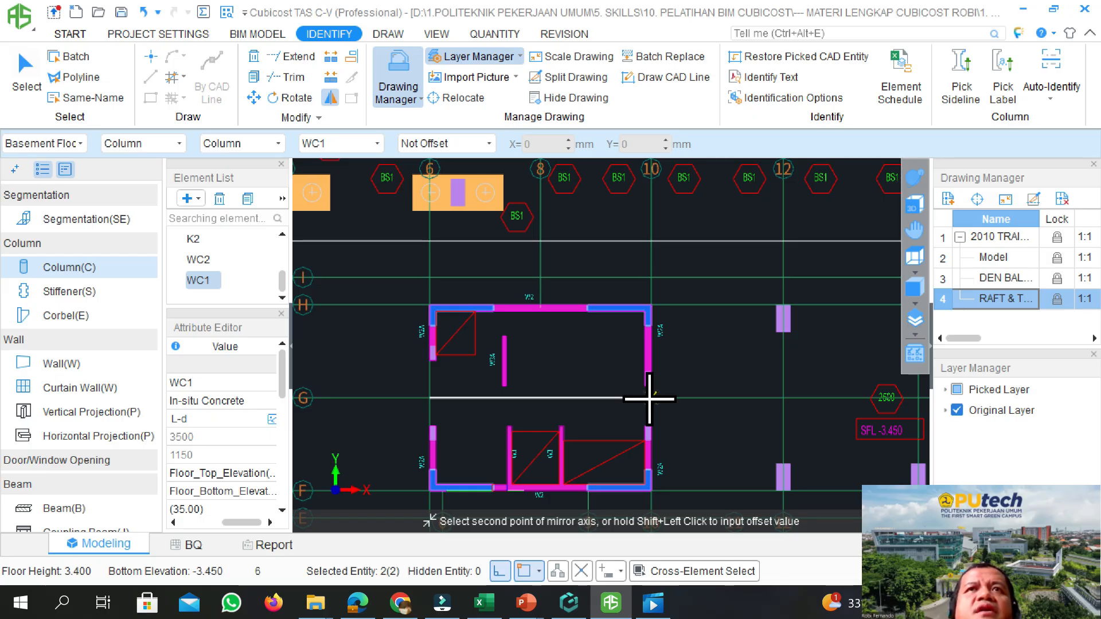
left_click(649, 398)
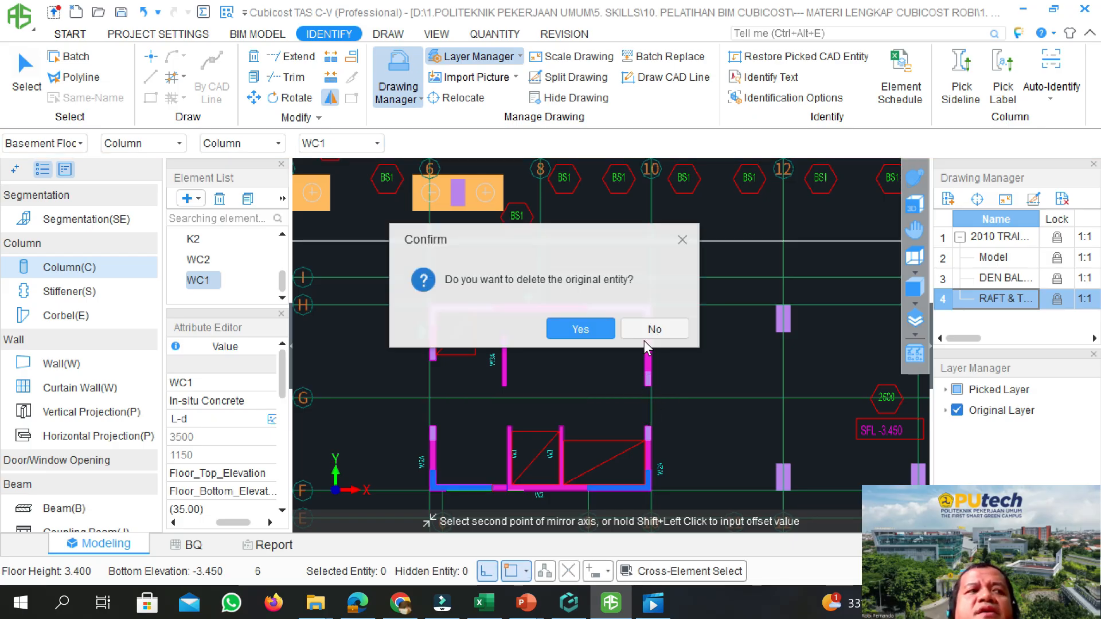
left_click(652, 330)
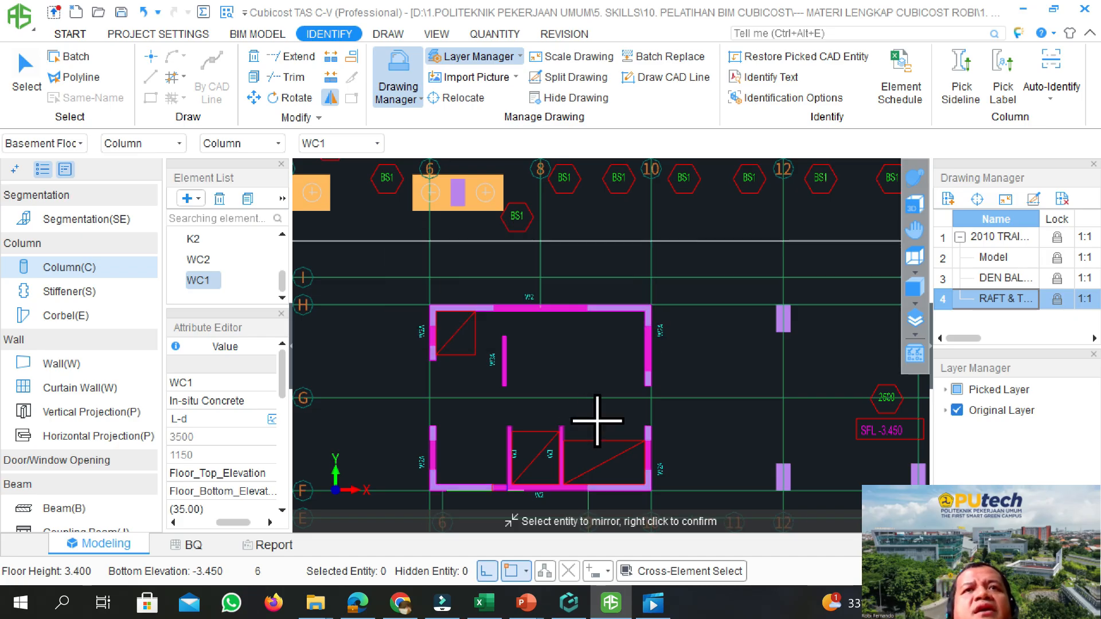
Examine all the core wall end and corner columns in 3D and return to the plan view
left_click(915, 178)
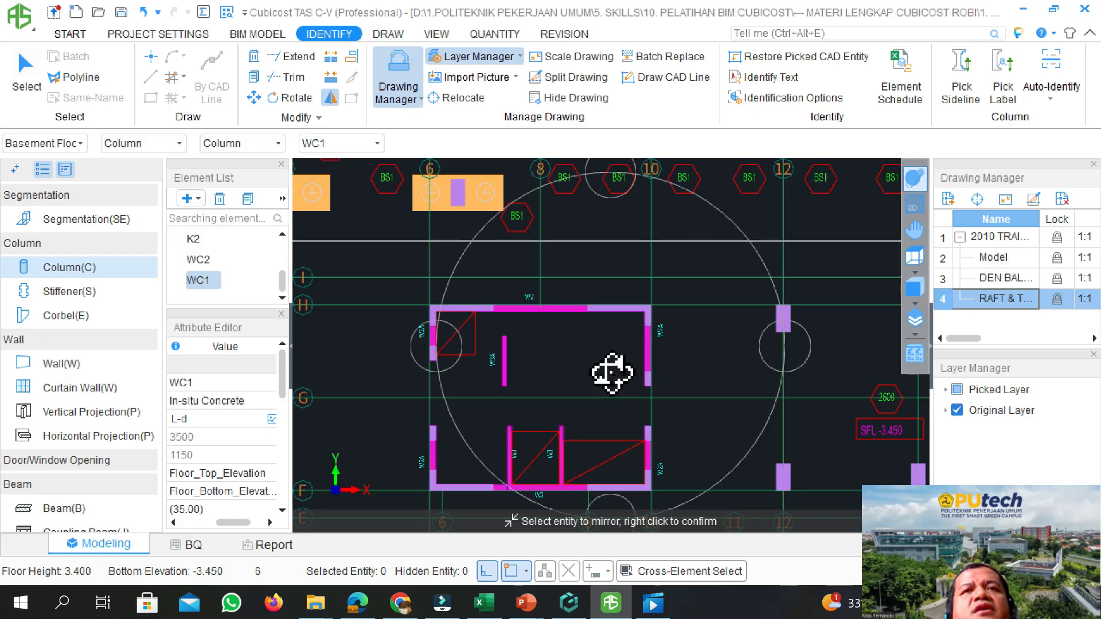
left_click_drag(580, 388, 559, 308)
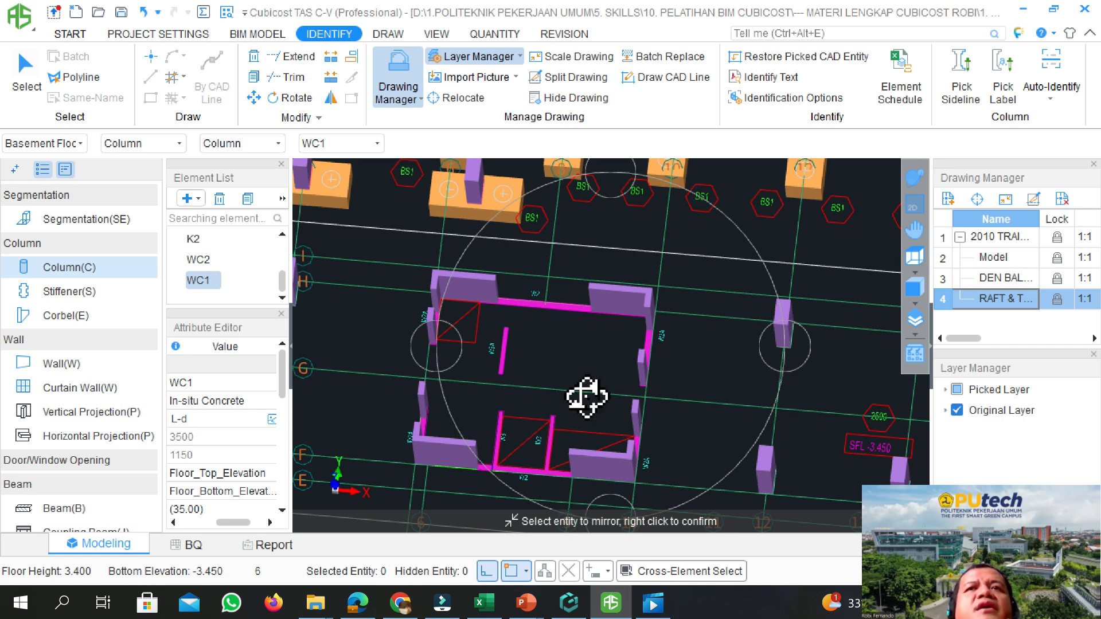
left_click(912, 205)
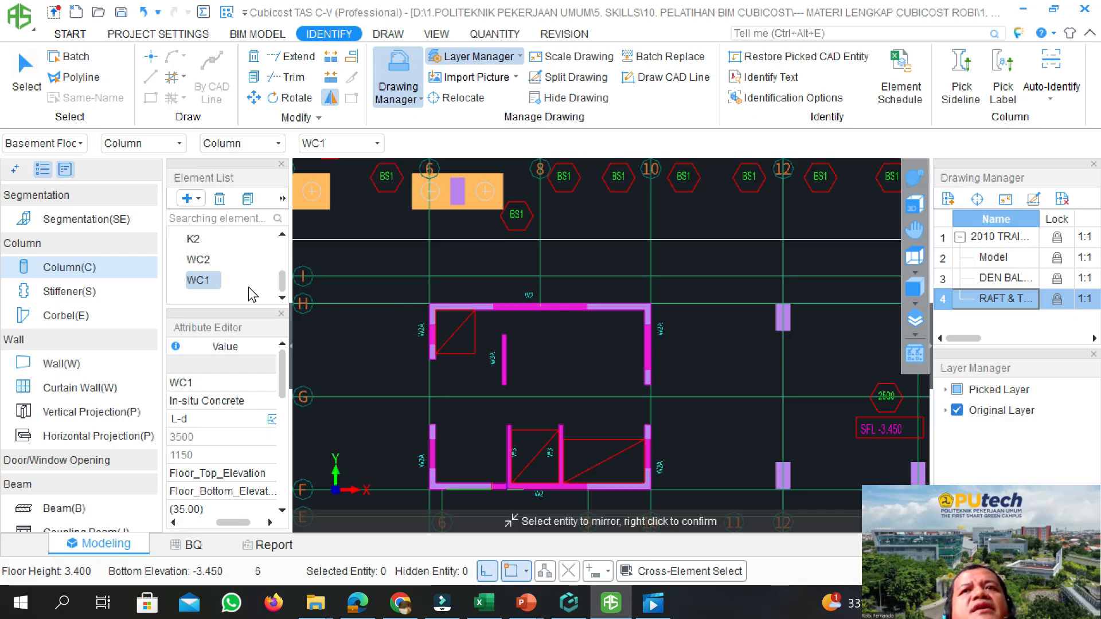
Switch to DWG FastView to examine the open end of wall W3 in the core wall detail, and return to Cubicost TAS
left_click(569, 602)
scroll(513, 442, "down", 2)
scroll(504, 400, "up", 2)
scroll(533, 255, "up", 2)
scroll(534, 255, "up", 1)
scroll(720, 357, "down", 5)
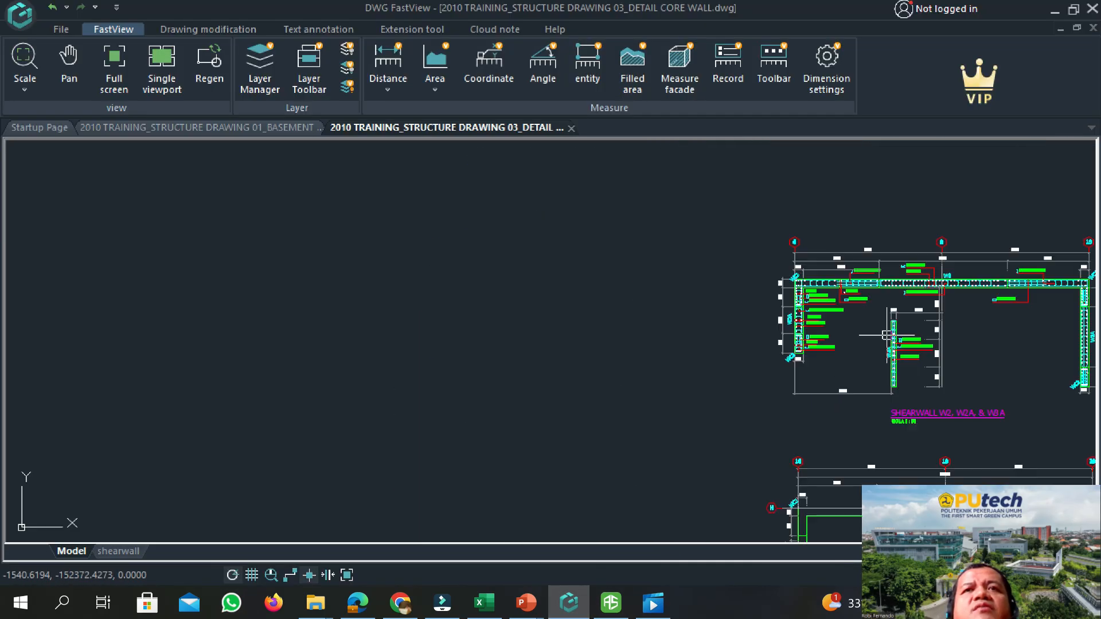
scroll(786, 422, "up", 5)
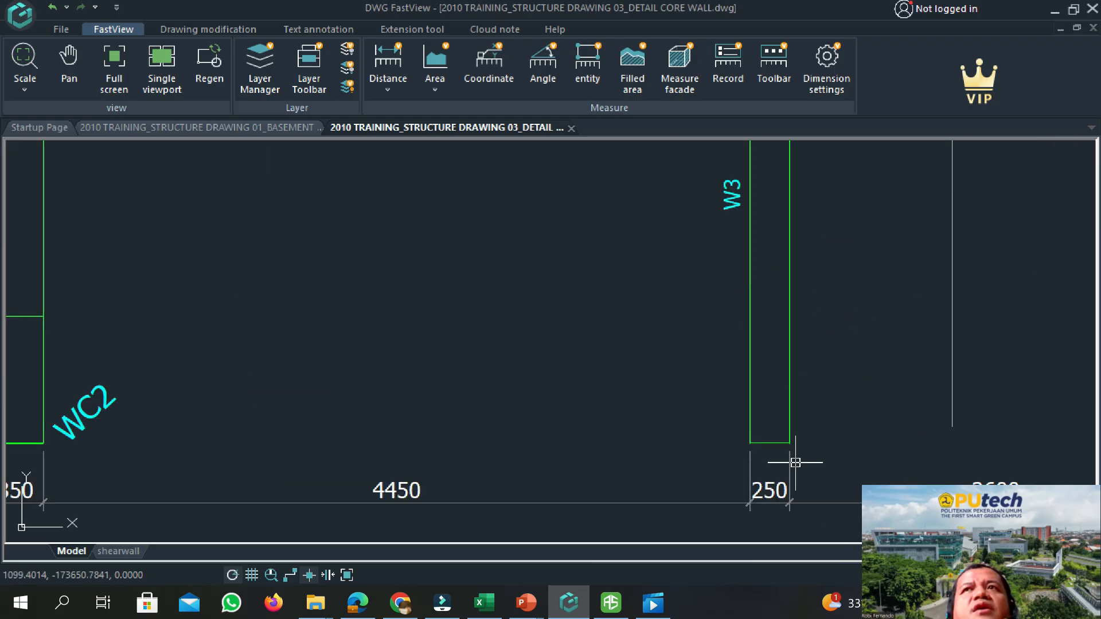
left_click(620, 607)
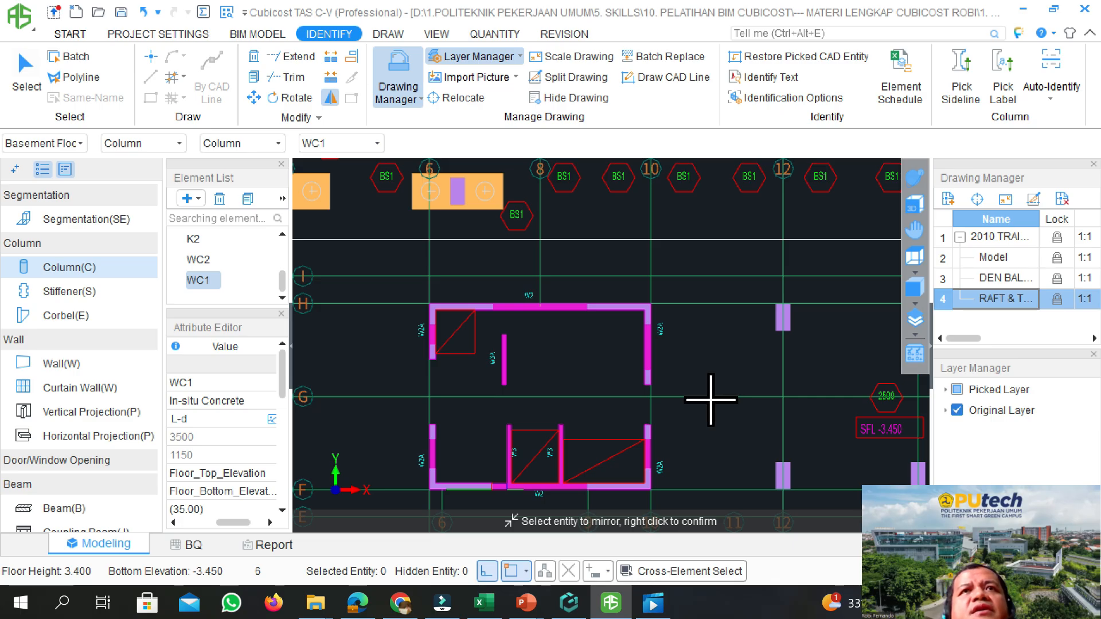
End the column mirroring and create four new structural wall elements in the basement floor's Wall category
left_click(73, 370)
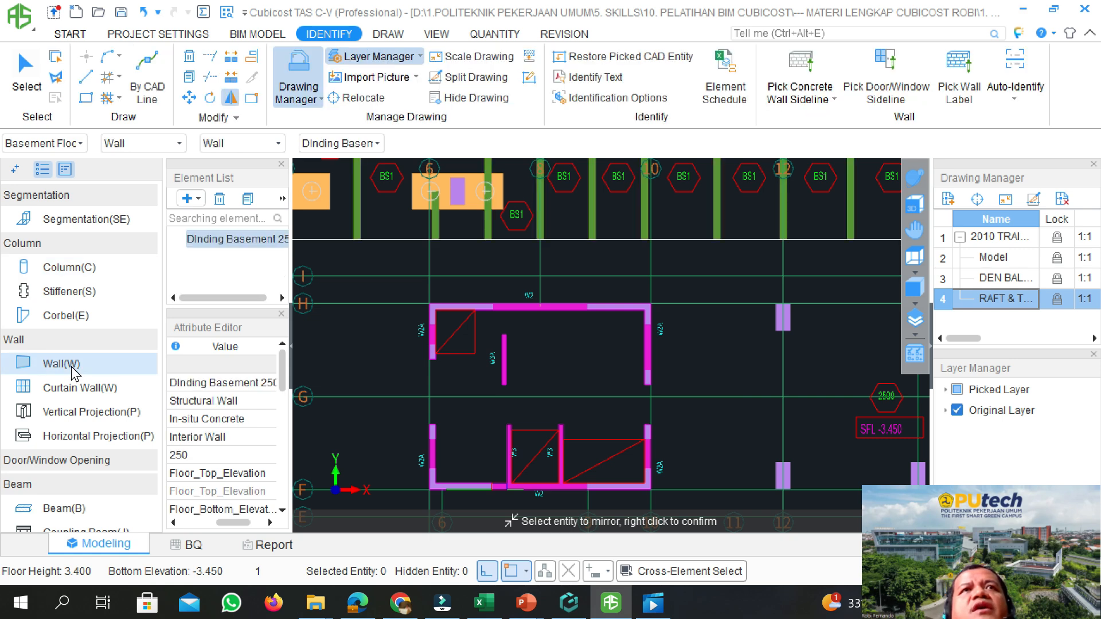
key("Escape")
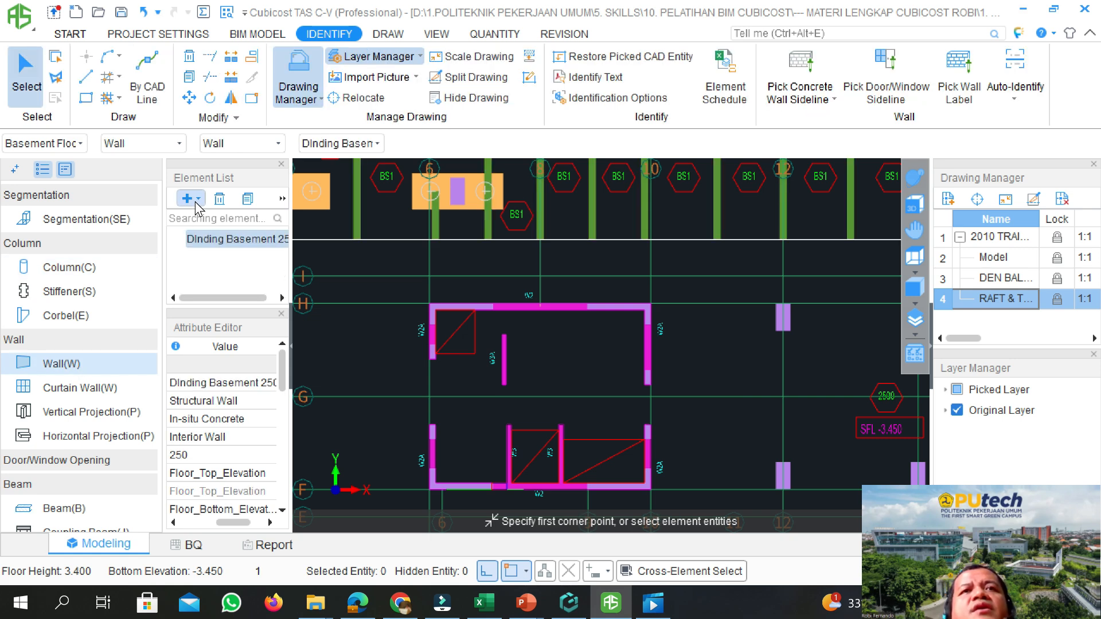
left_click(189, 199)
left_click(235, 249)
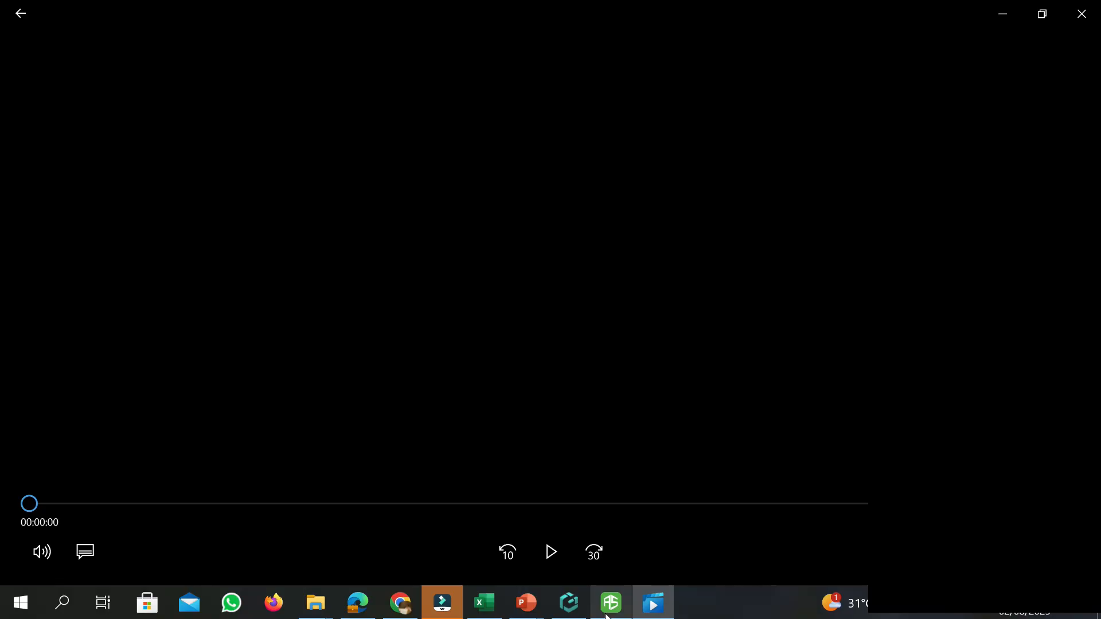
left_click(608, 614)
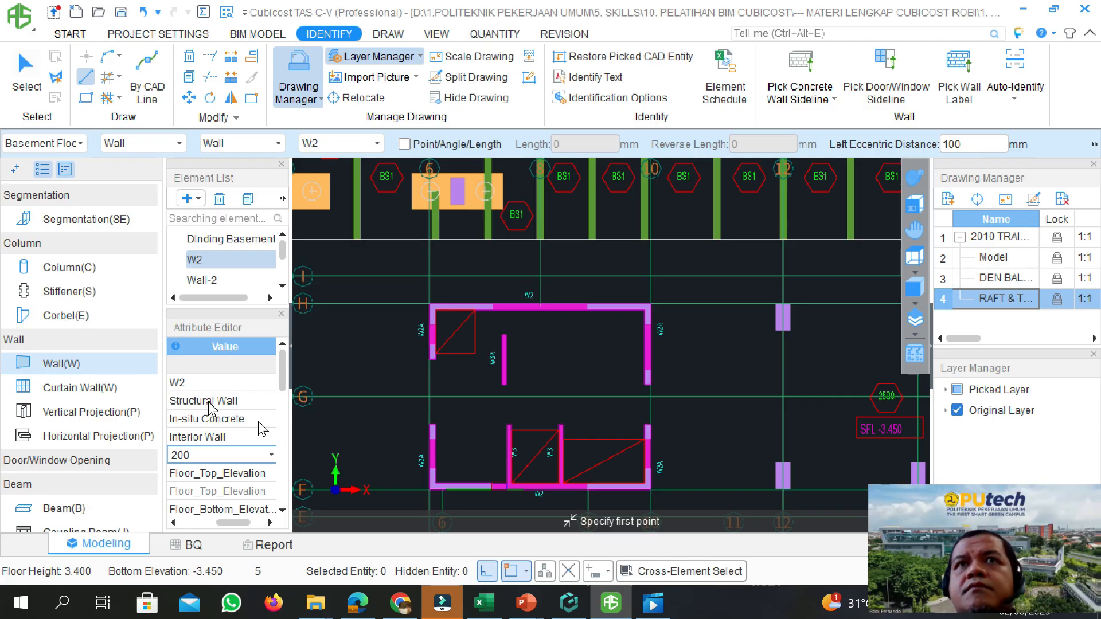
Undo the rename of the first new wall element to W2
left_click(200, 385)
left_click(242, 435)
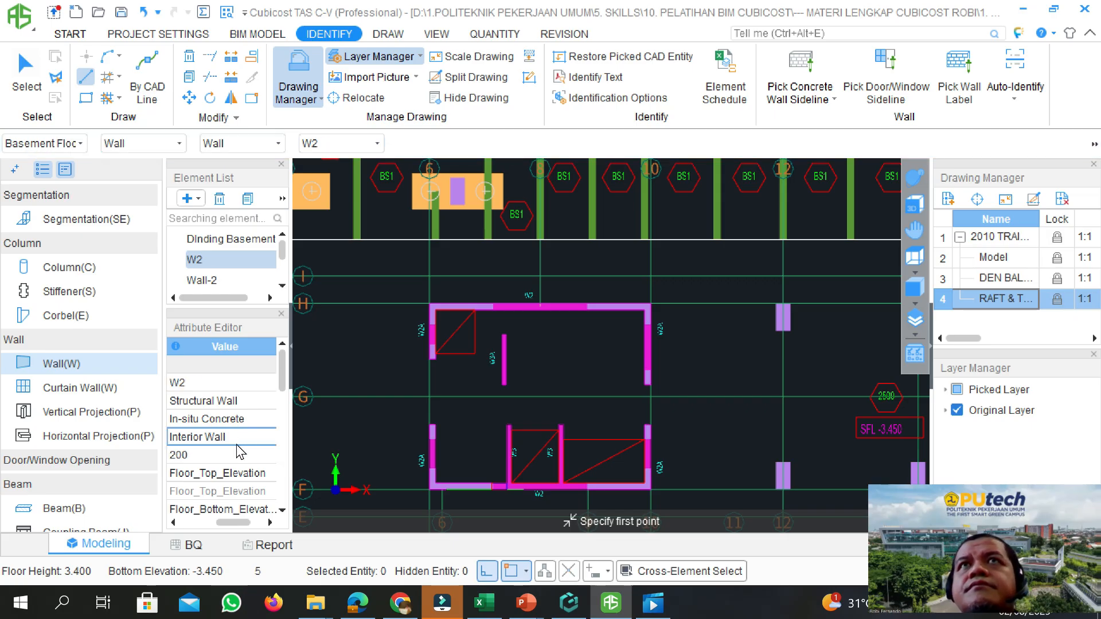
key("ctrl+z")
left_click(245, 483)
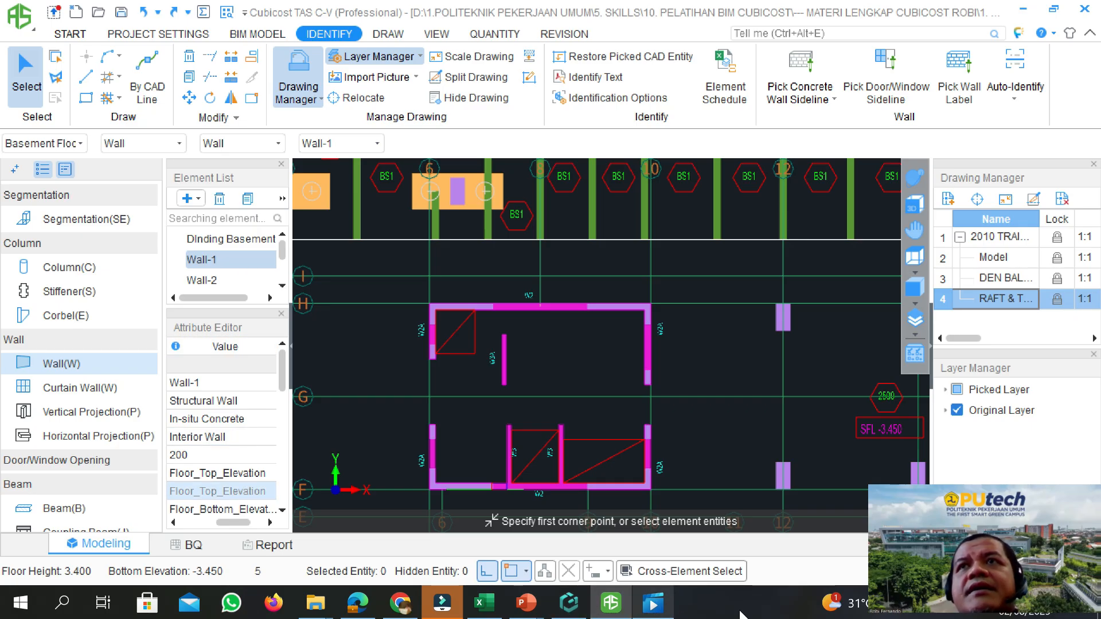
Rename the first new wall element as W2 and the second as W2A
left_click(228, 385)
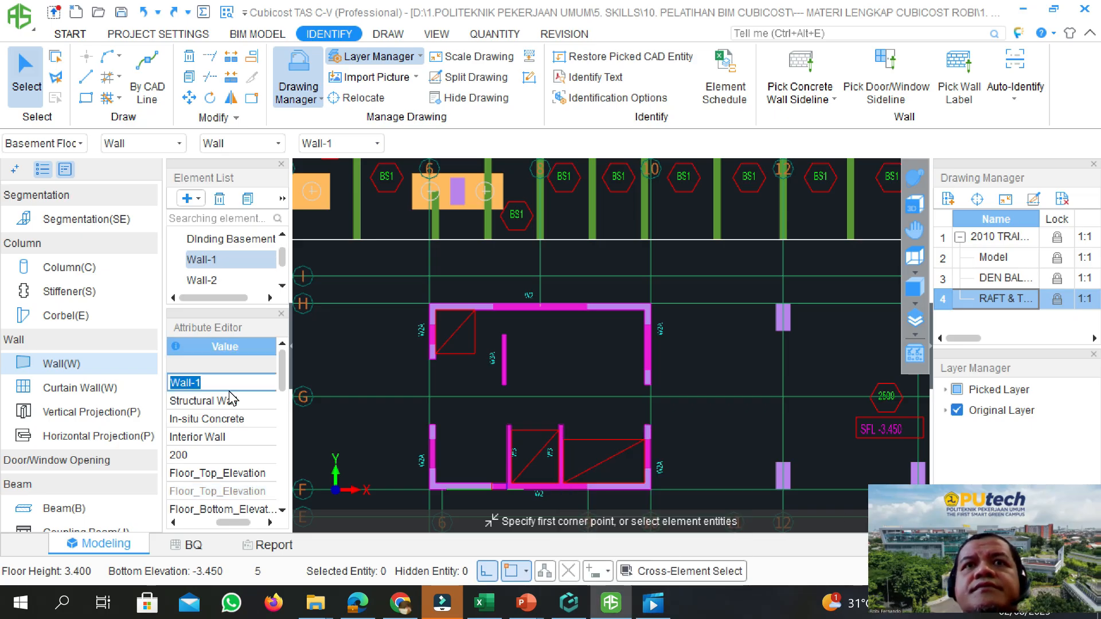
type("Wall-2")
left_click(222, 281)
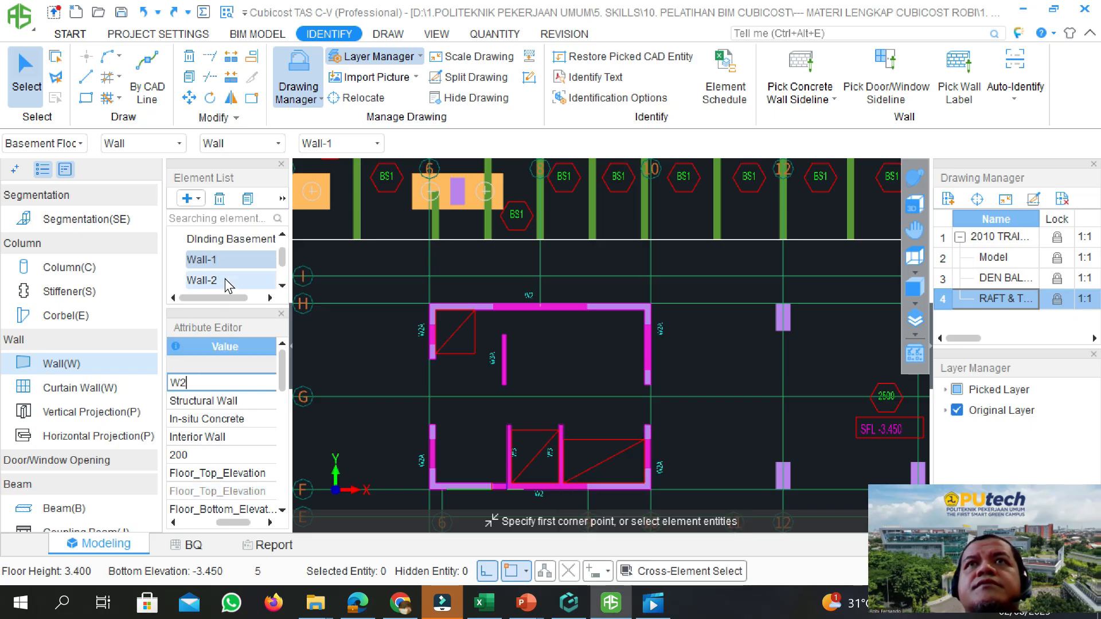
left_click(219, 387)
type("W2A")
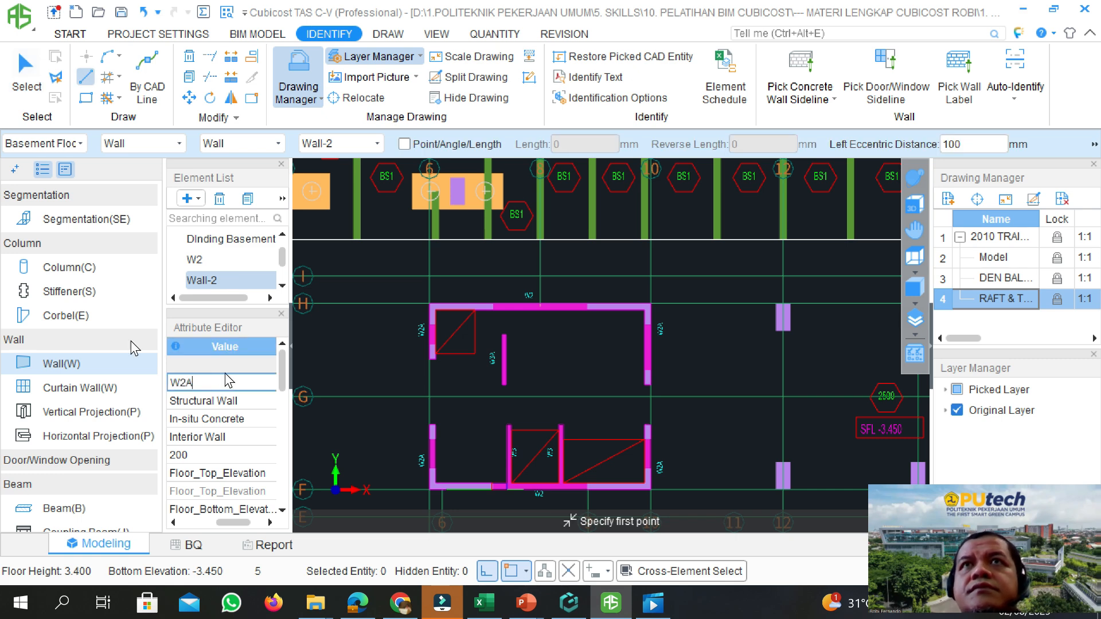
left_click(204, 266)
Rename the third new wall element as W3 and the fourth as W3A
scroll(208, 265, "down", 2)
left_click(209, 262)
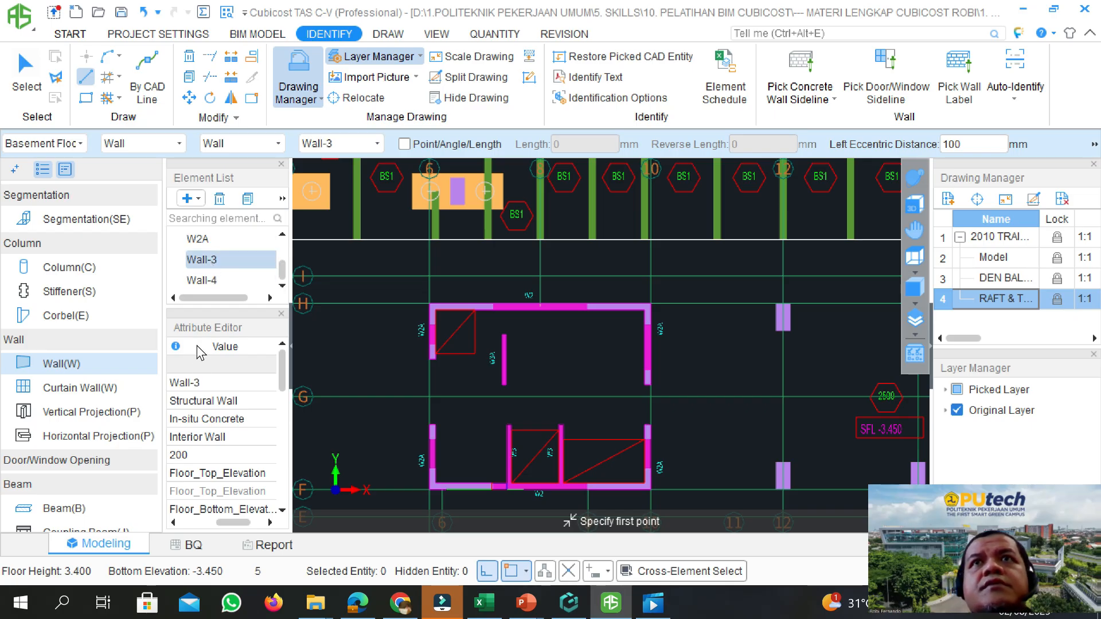
left_click(205, 381)
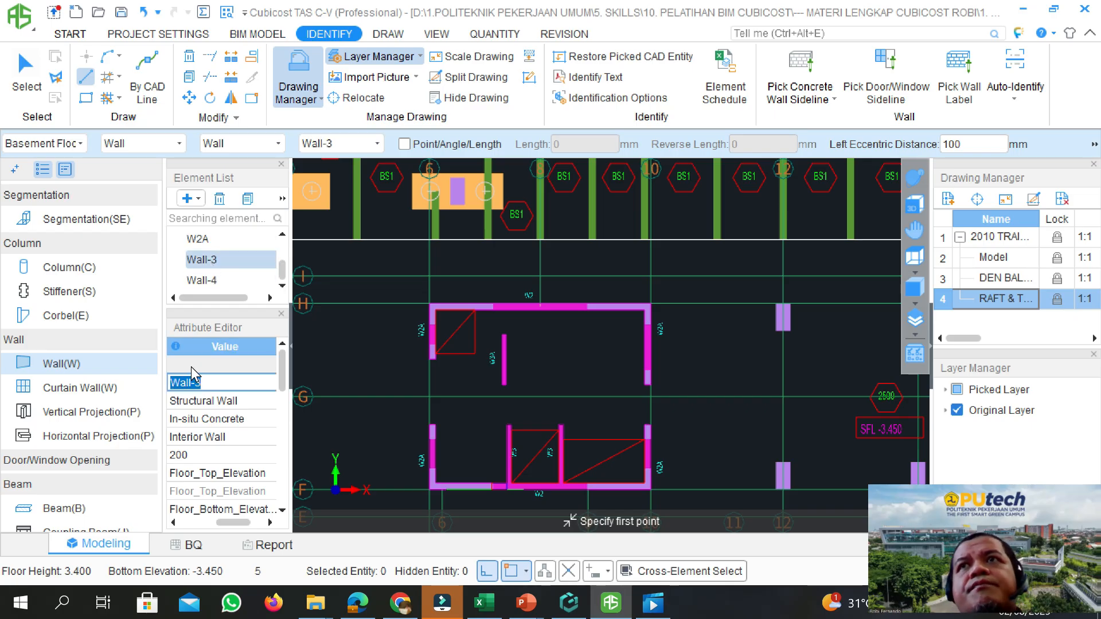
type("3")
left_click(229, 276)
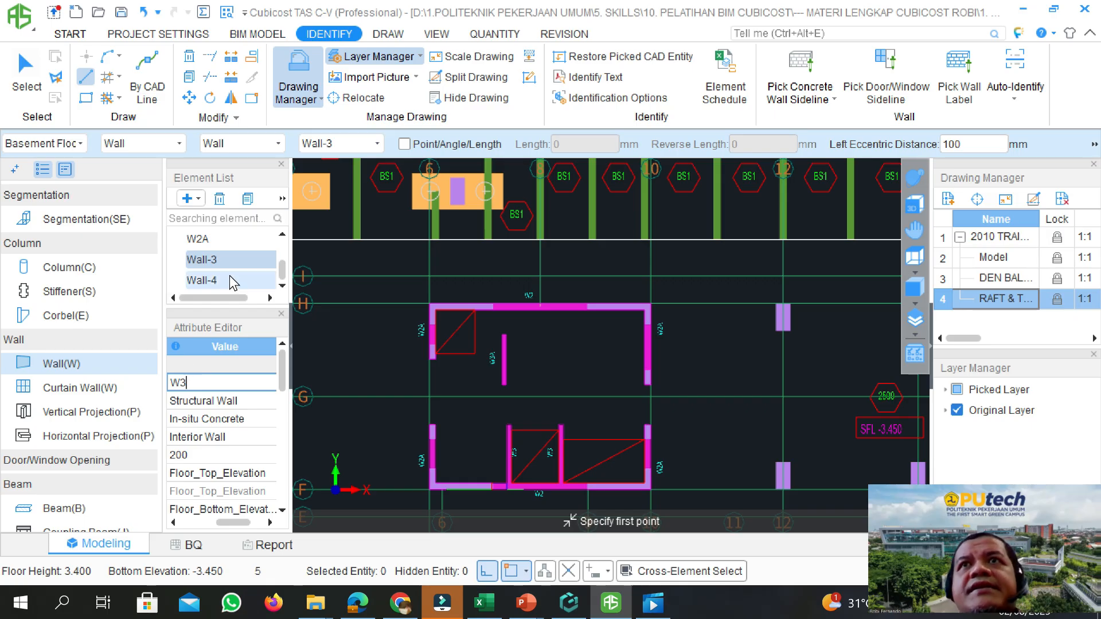
left_click(213, 381)
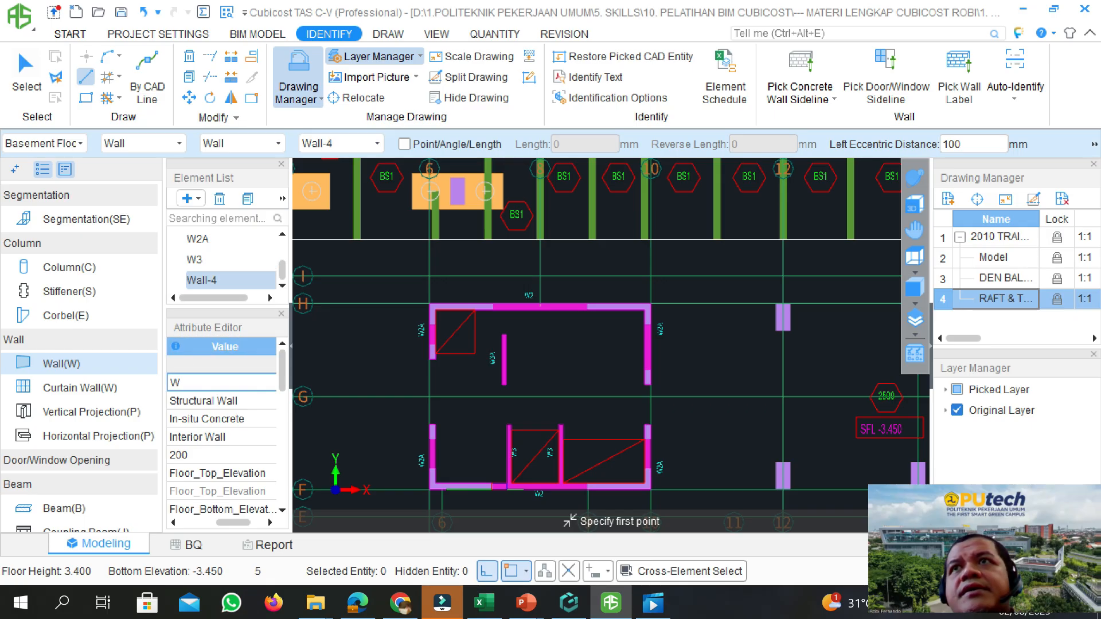
type("W3A")
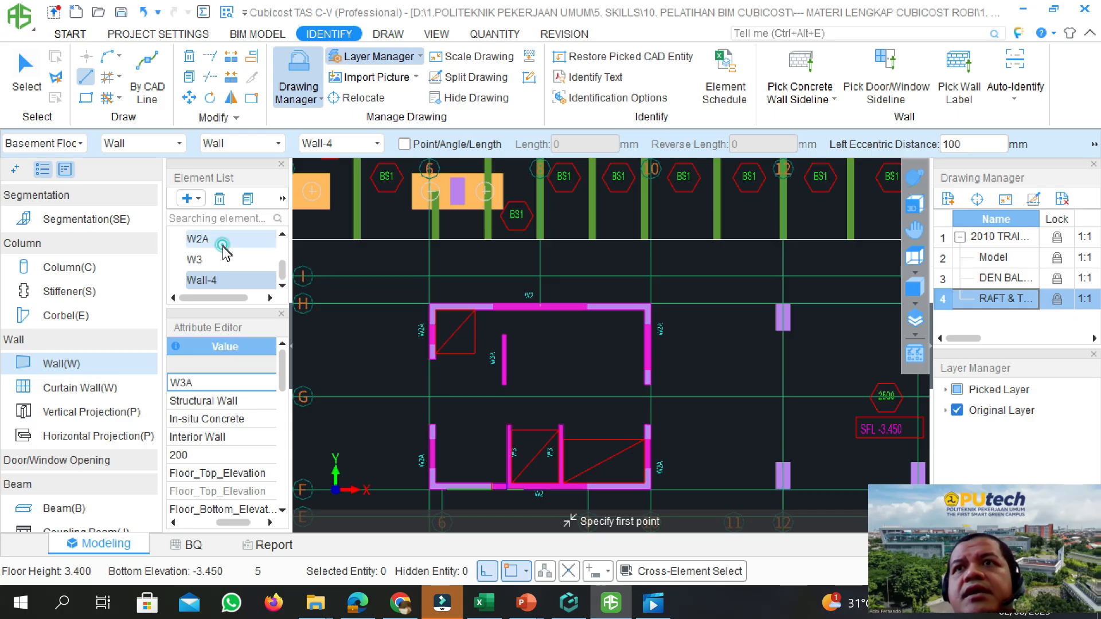
key("Return")
Set the thickness of both wall elements W2 and W2A to 350 mm
left_click(226, 259)
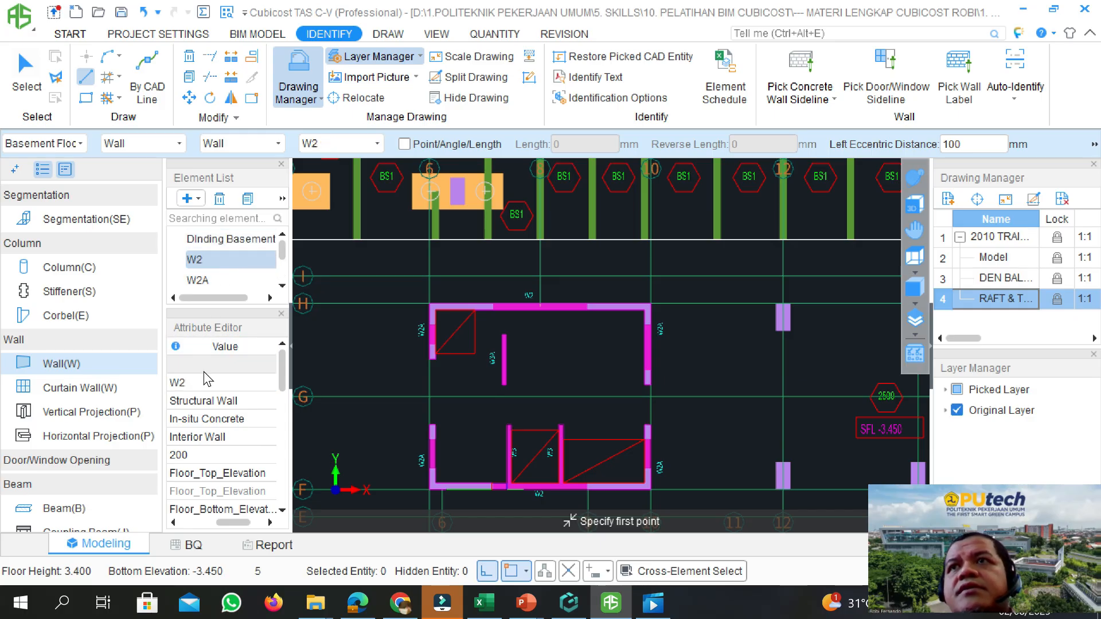
left_click(196, 456)
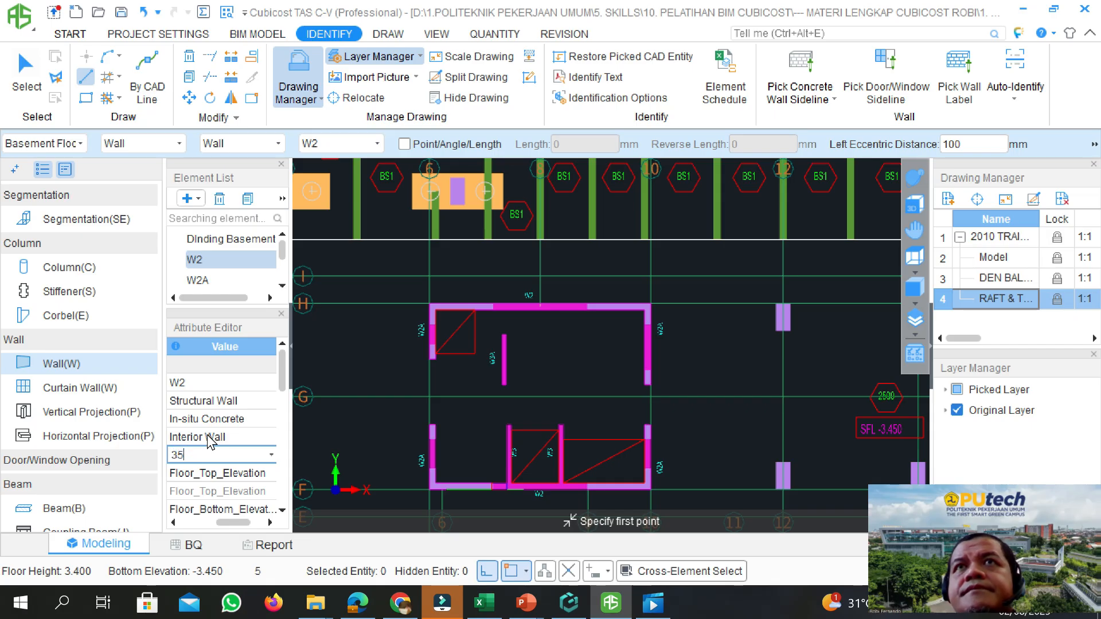
left_click(226, 279)
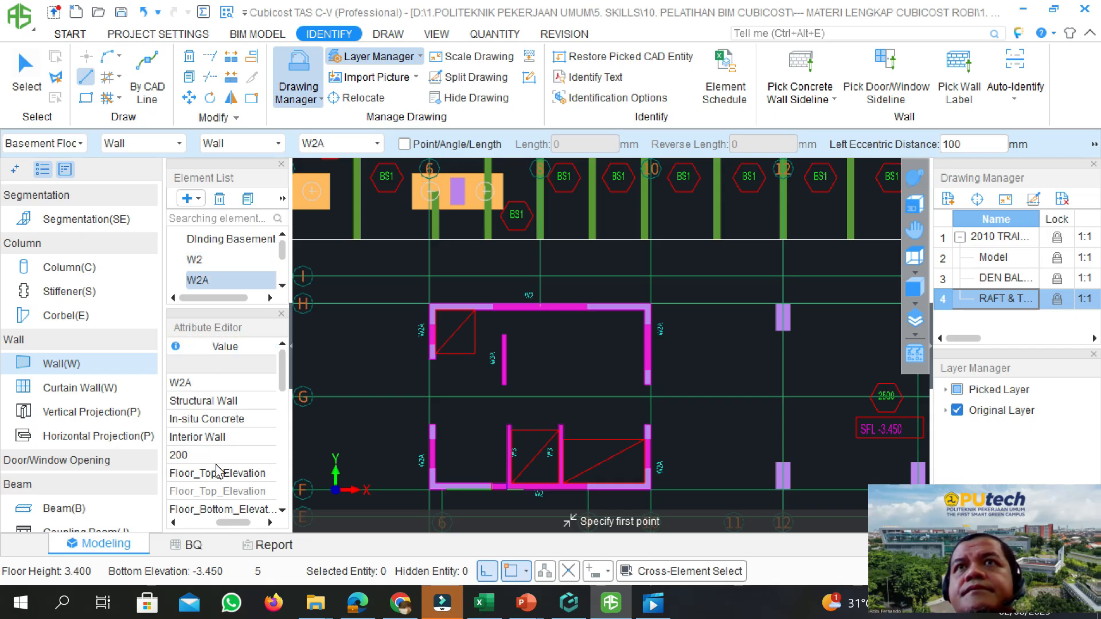
left_click(216, 455)
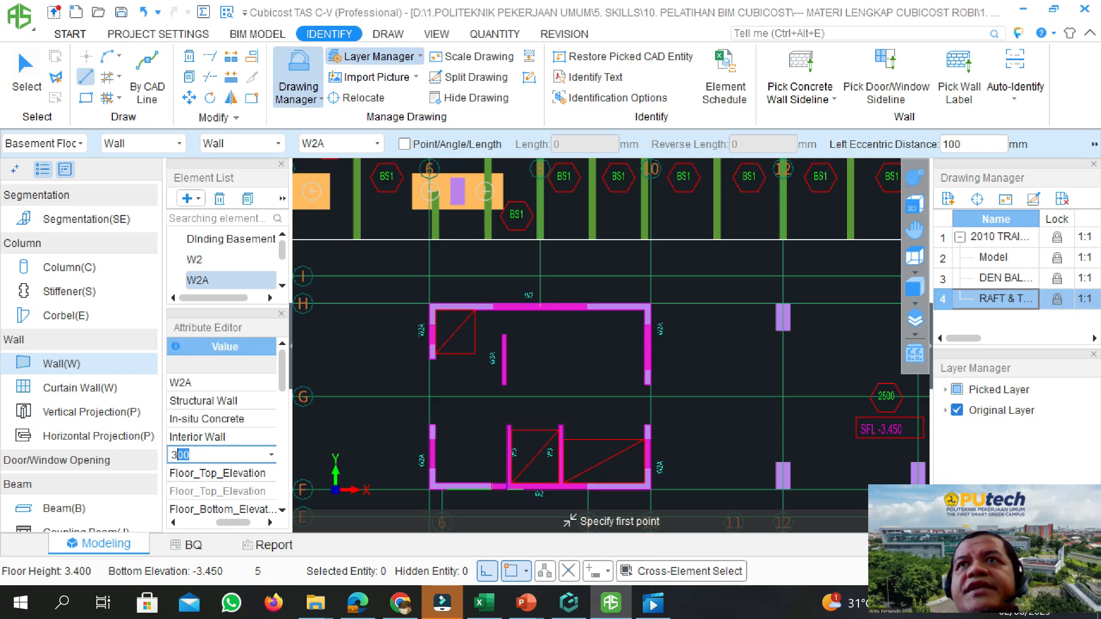
left_click(230, 283)
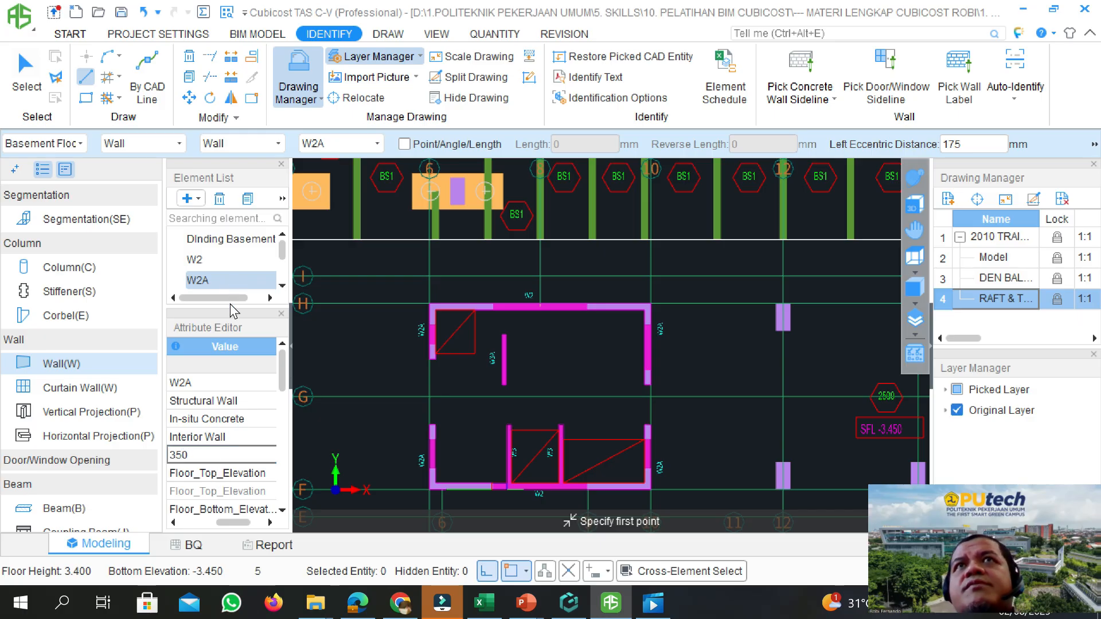
scroll(221, 278, "down", 1)
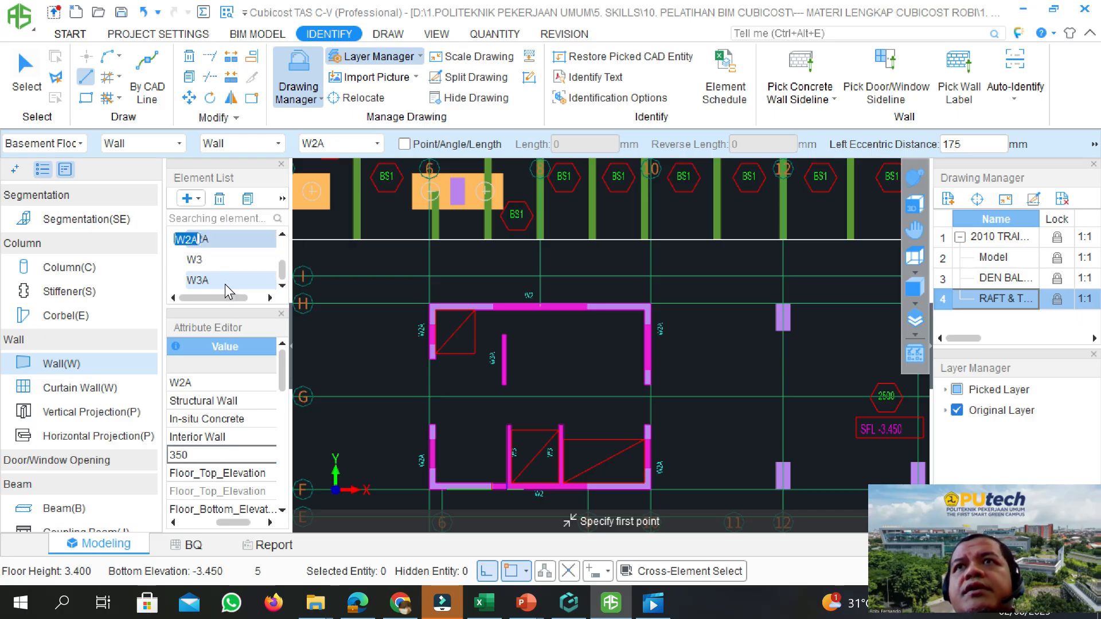
key("Return")
Set the thickness of wall element W3 to 250 mm and of W3A to 200 mm
left_click(222, 263)
left_click(222, 263)
left_click(208, 455)
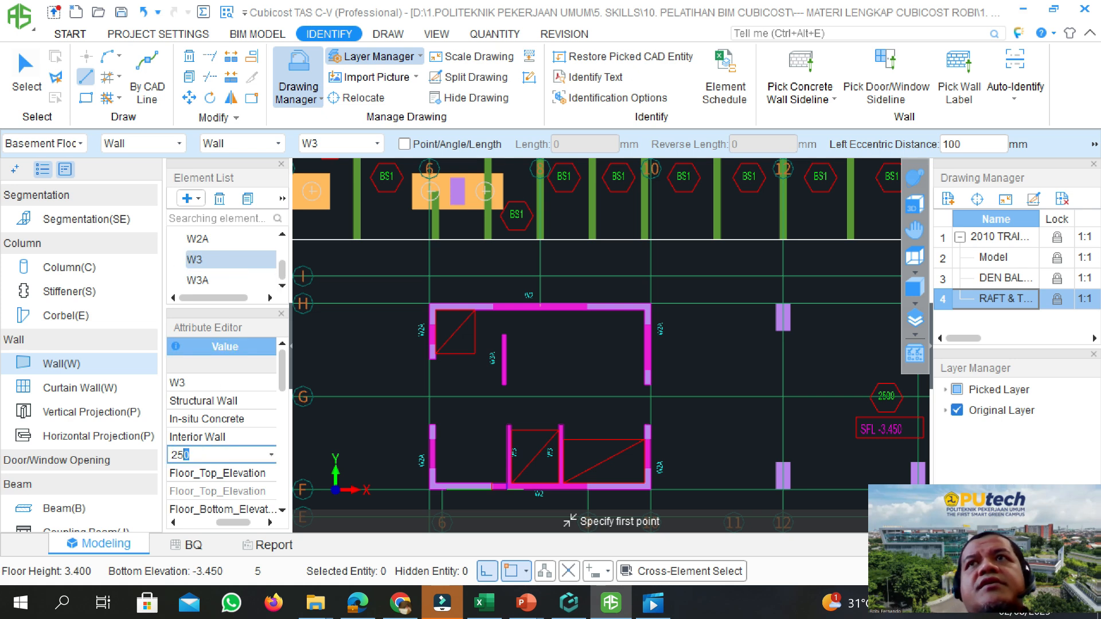
left_click(222, 281)
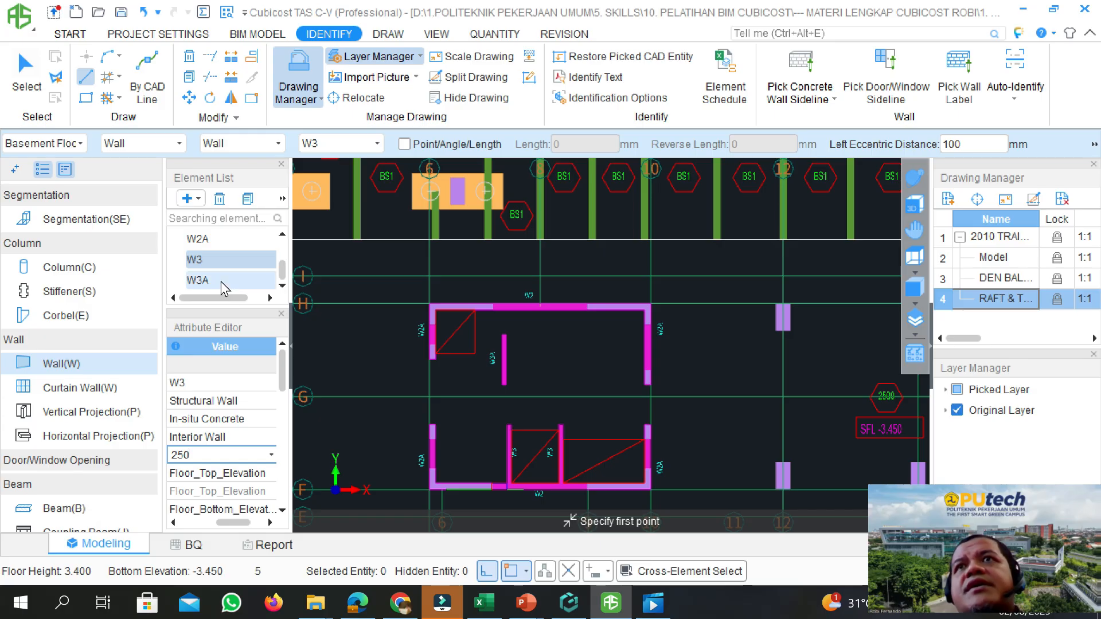
left_click(207, 456)
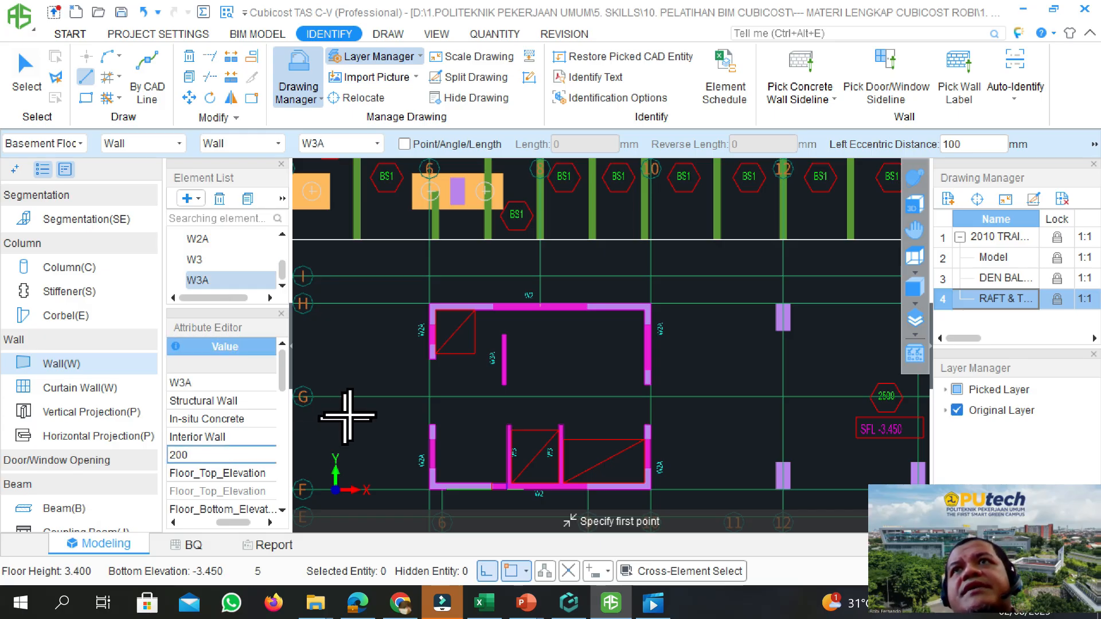
Draw wall W2 along grid H, spanning the gap between the two WC1 corner columns at grids 6 and 10
scroll(212, 261, "up", 1)
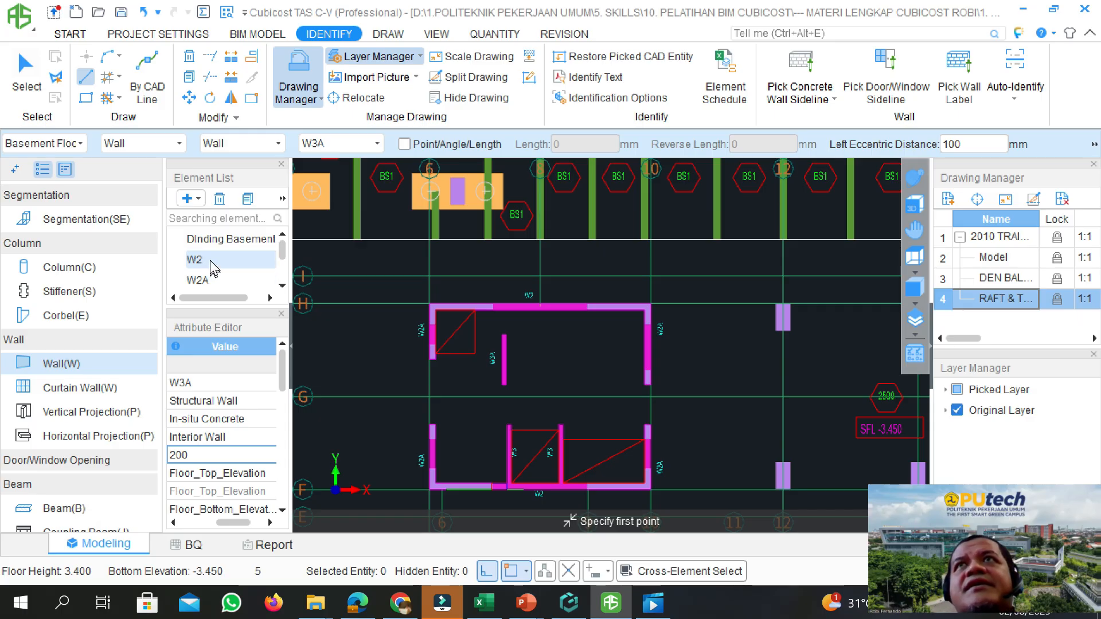
scroll(216, 273, "down", 1)
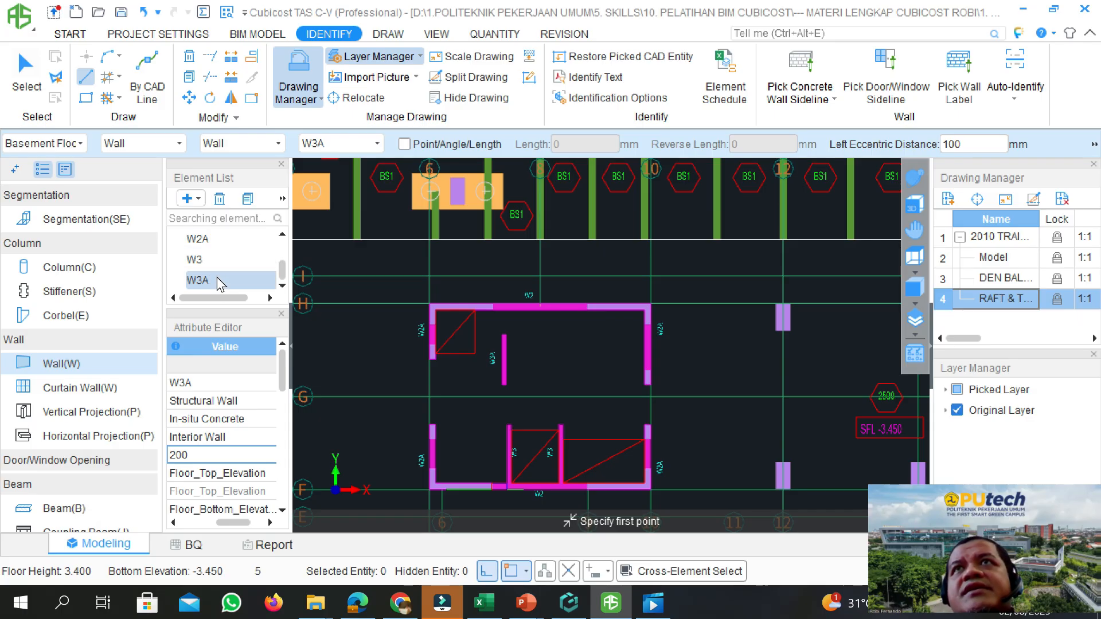
scroll(216, 277, "up", 1)
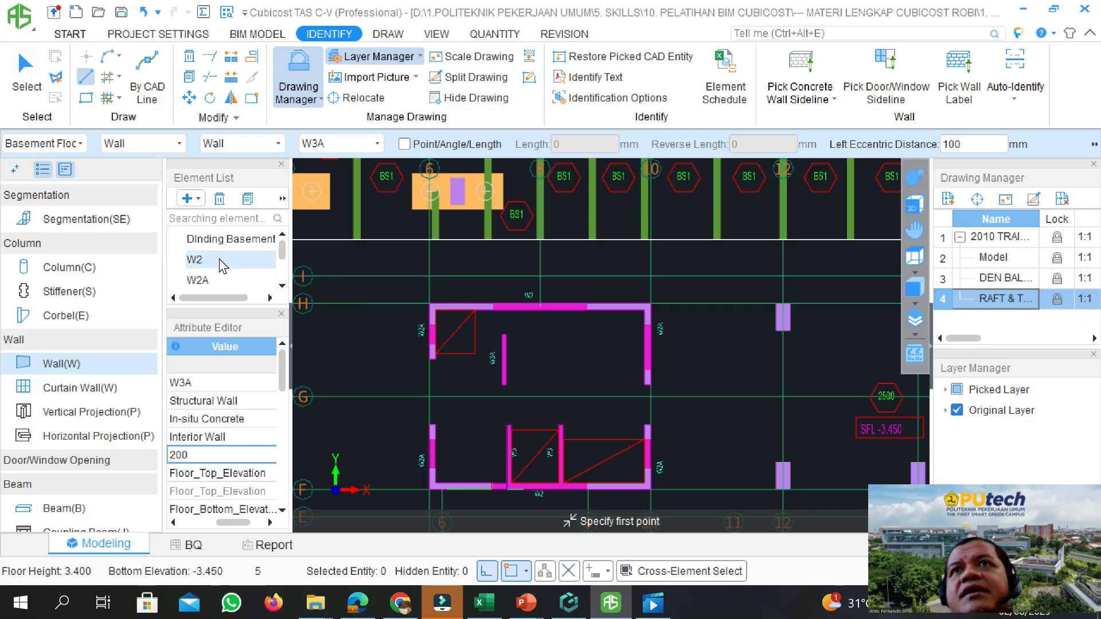
left_click(219, 259)
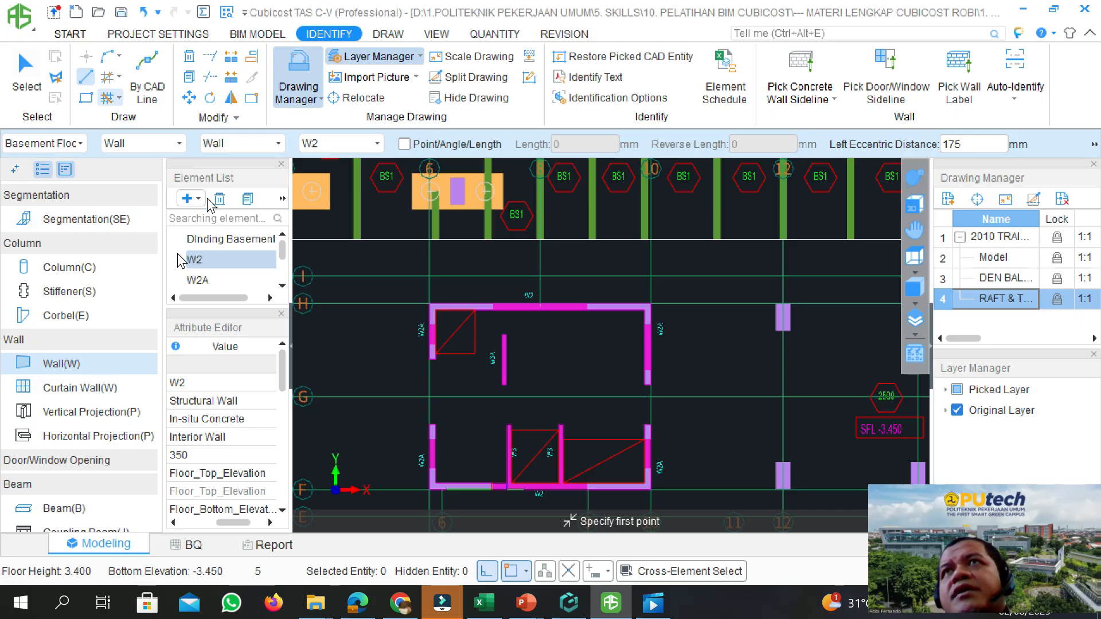
left_click(22, 78)
scroll(211, 267, "down", 1)
scroll(211, 267, "up", 1)
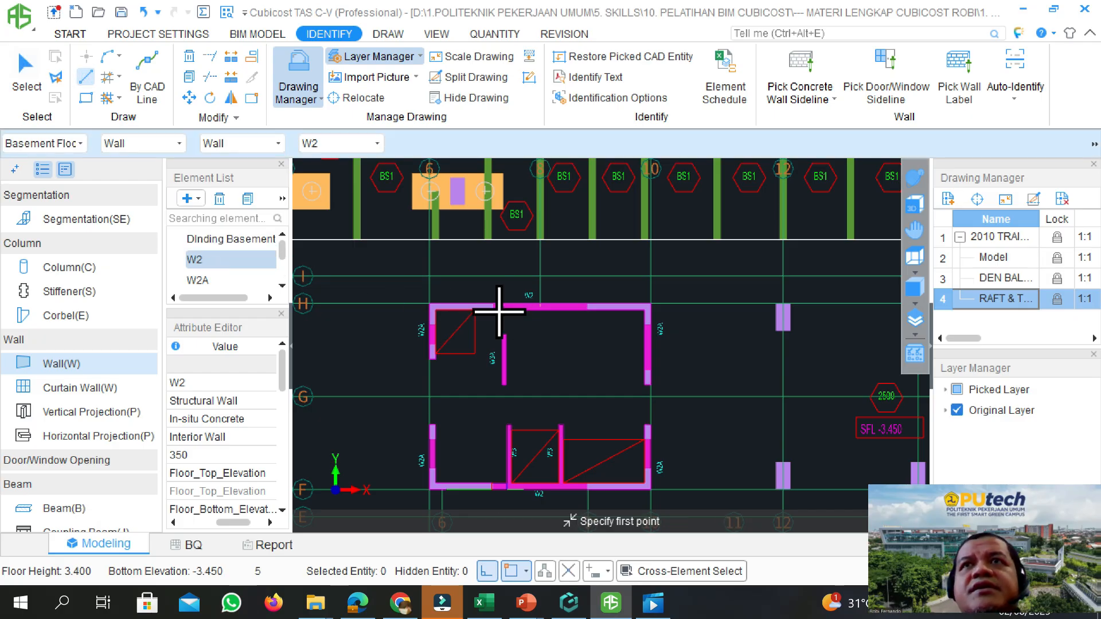
scroll(499, 312, "up", 4)
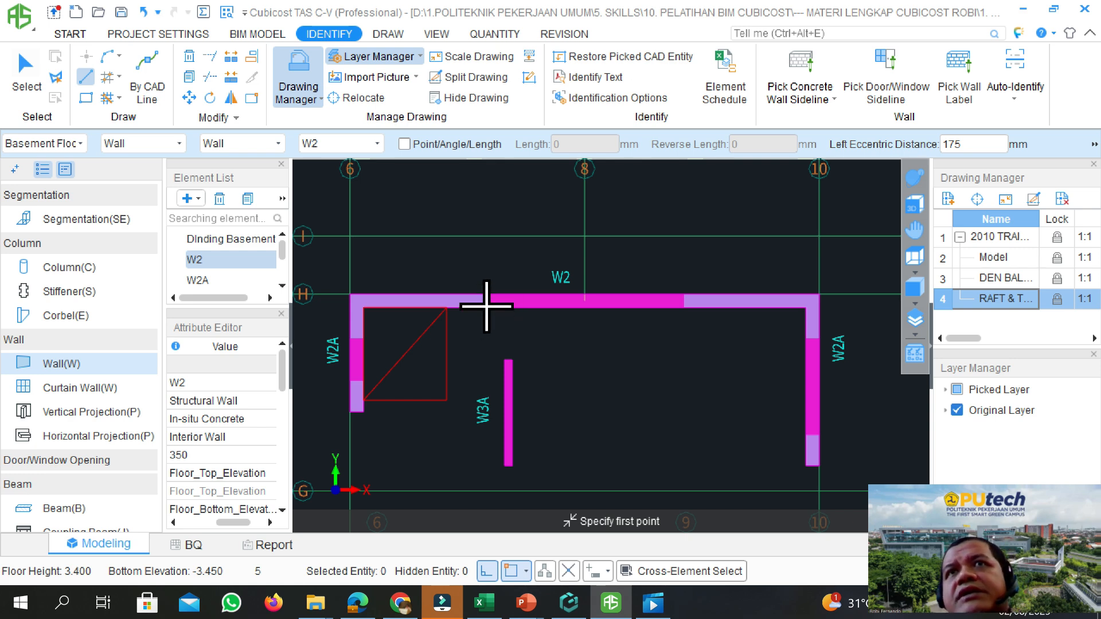
left_click(487, 308)
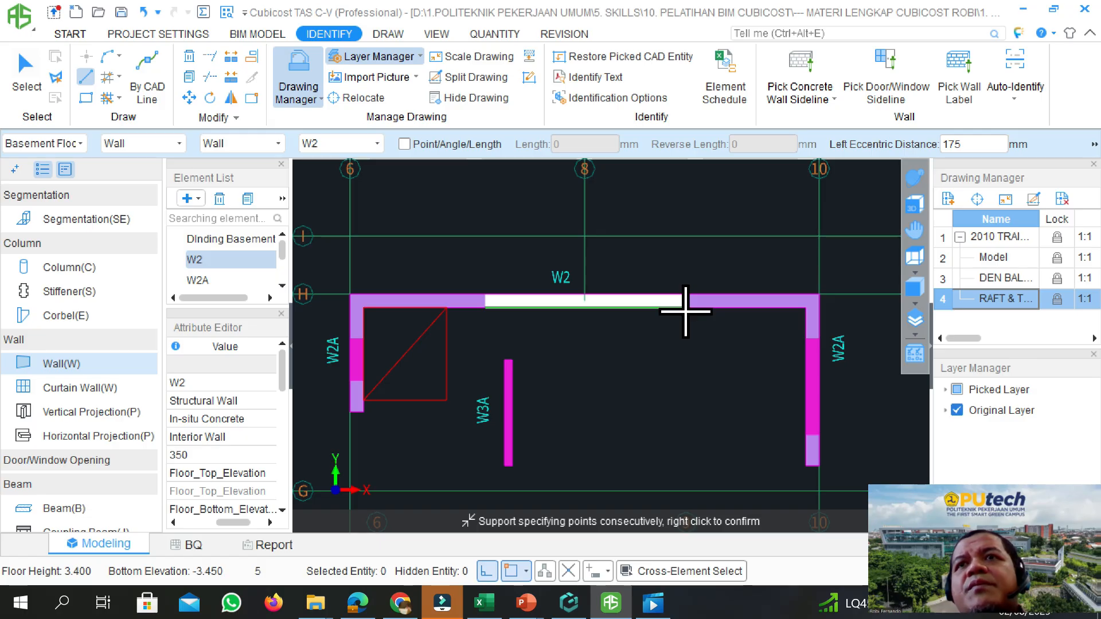
scroll(685, 311, "up", 2)
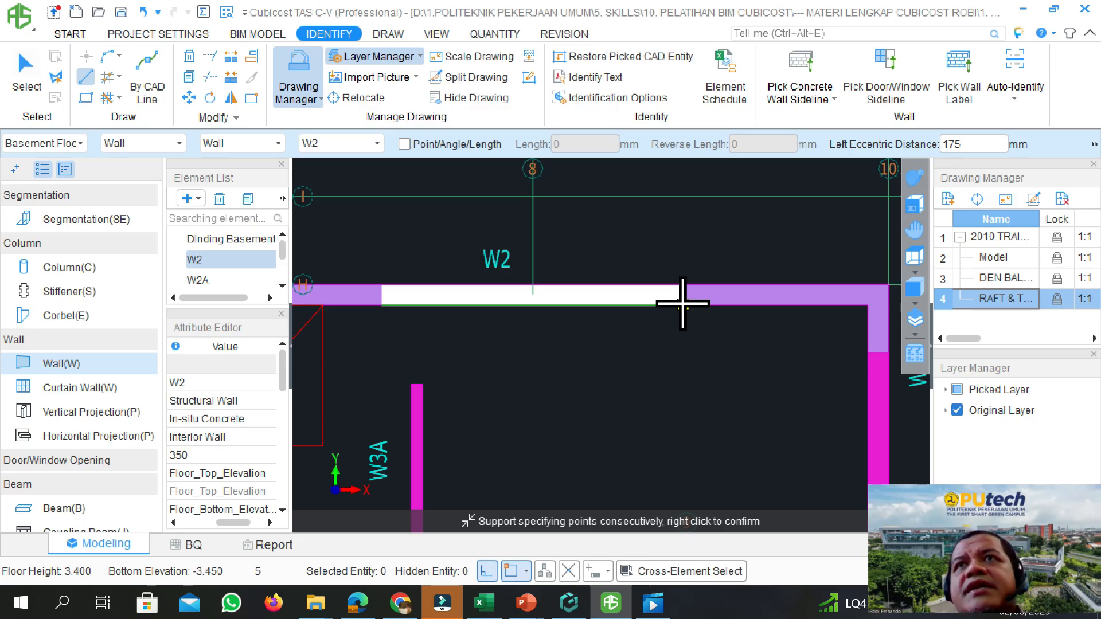
left_click(682, 301)
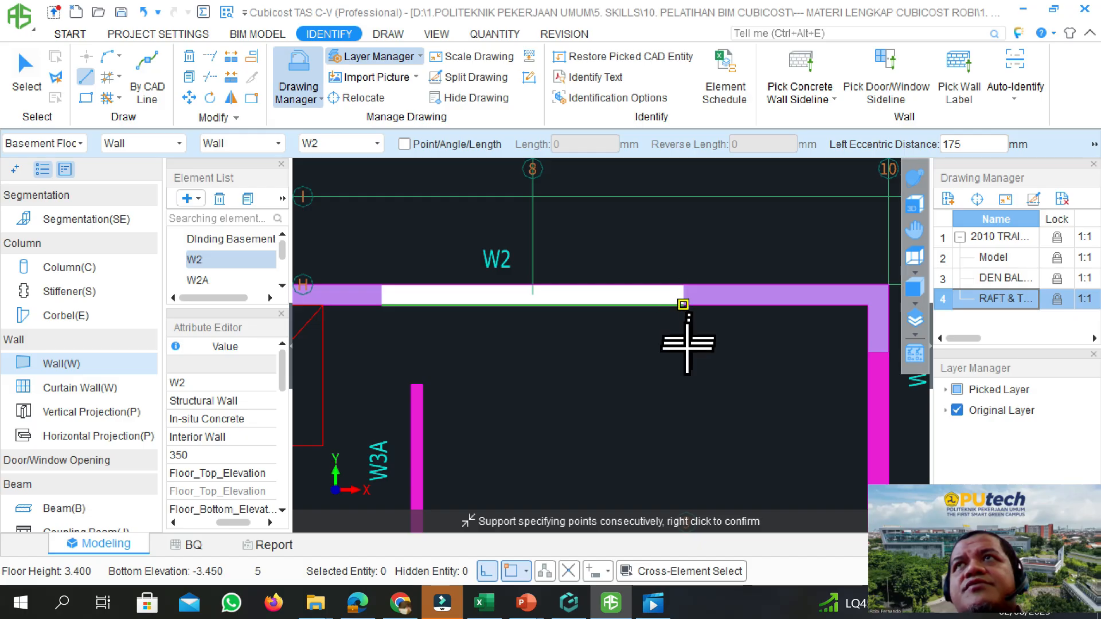
right_click(636, 346)
Draw wall W2A along grid 6 in the gap between the WC1 columns between grids H and G
scroll(660, 297, "down", 4)
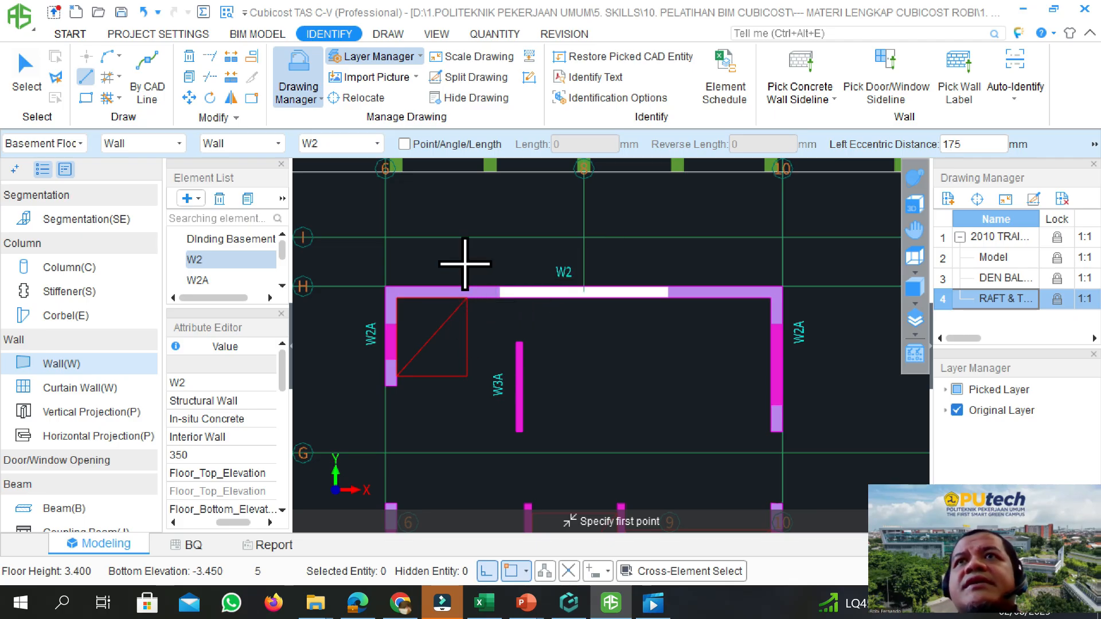
scroll(463, 260, "down", 2)
scroll(465, 268, "down", 1)
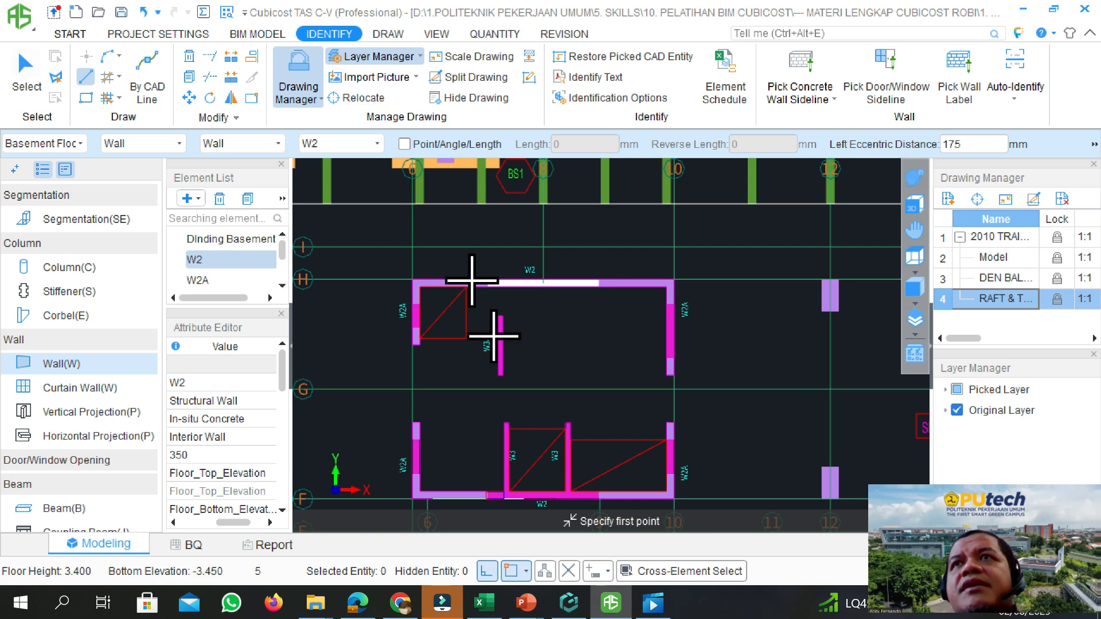
scroll(506, 497, "up", 1)
scroll(595, 241, "down", 2)
scroll(575, 346, "down", 1)
left_click(236, 278)
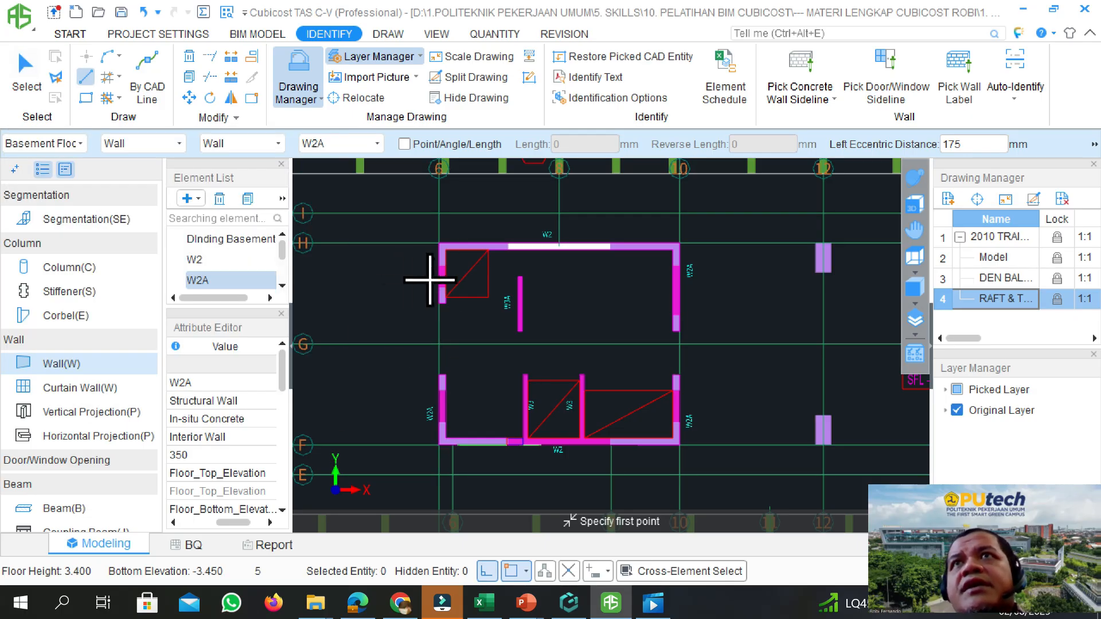
scroll(438, 254, "up", 5)
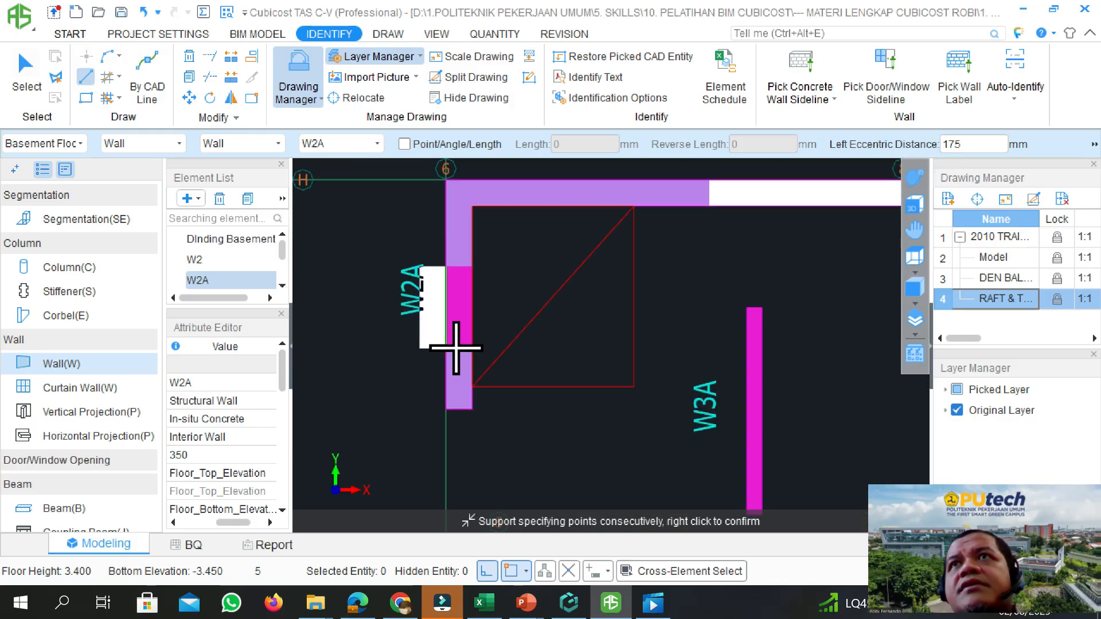
scroll(414, 356, "down", 2)
Draw wall W2A along grid 10 between grids H and G, and along grid 6 between grids G and F, filling the column gaps
scroll(414, 365, "down", 2)
scroll(781, 318, "up", 3)
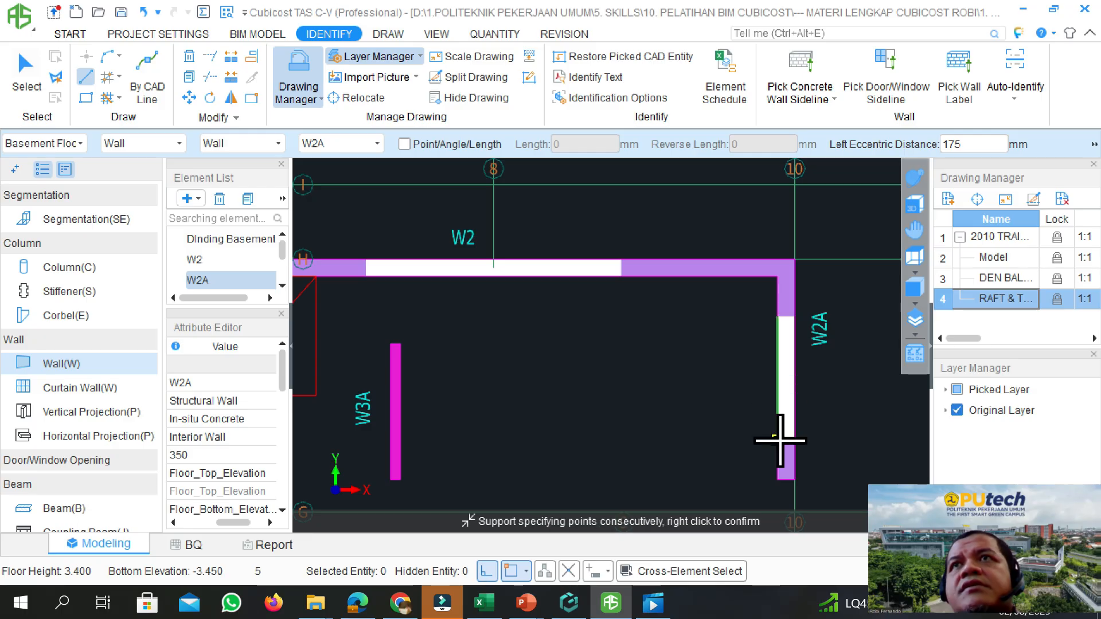
scroll(782, 437, "down", 3)
scroll(544, 397, "up", 3)
left_click(545, 397)
left_click(545, 482)
right_click(505, 430)
Try to draw wall W2A along grid 10 in the column gap between grids G and F
scroll(506, 431, "down", 1)
scroll(403, 381, "down", 2)
scroll(778, 407, "up", 2)
scroll(777, 408, "up", 1)
left_click(762, 364)
right_click(769, 438)
Draw the two parallel W3 walls north from the grid F wall, following the W3 outlines in the drawing
scroll(236, 264, "down", 2)
left_click(231, 260)
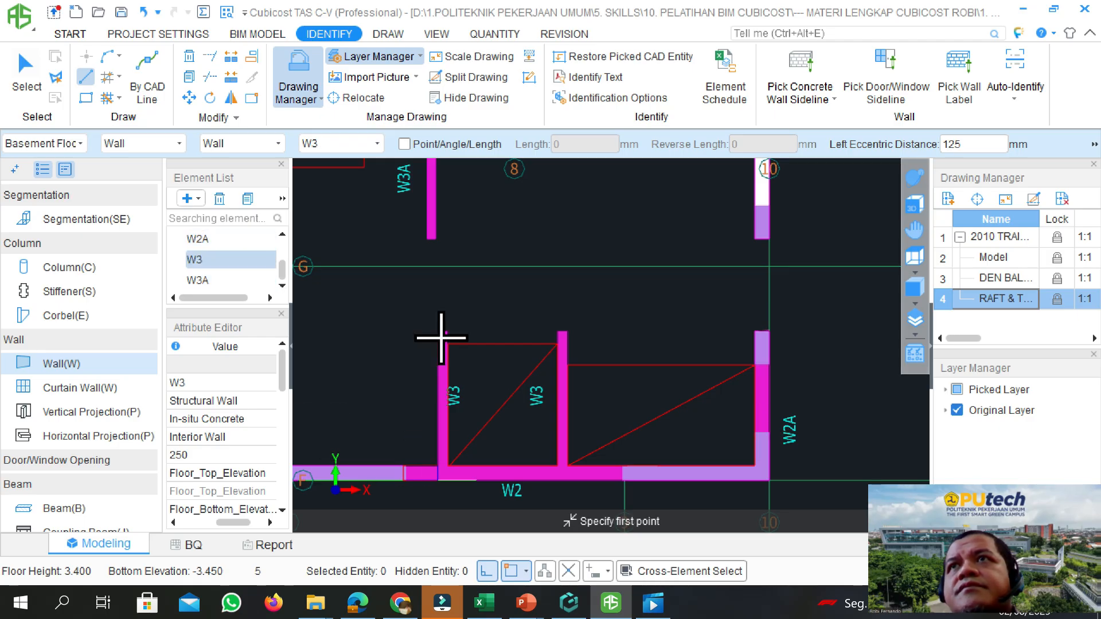
left_click(437, 333)
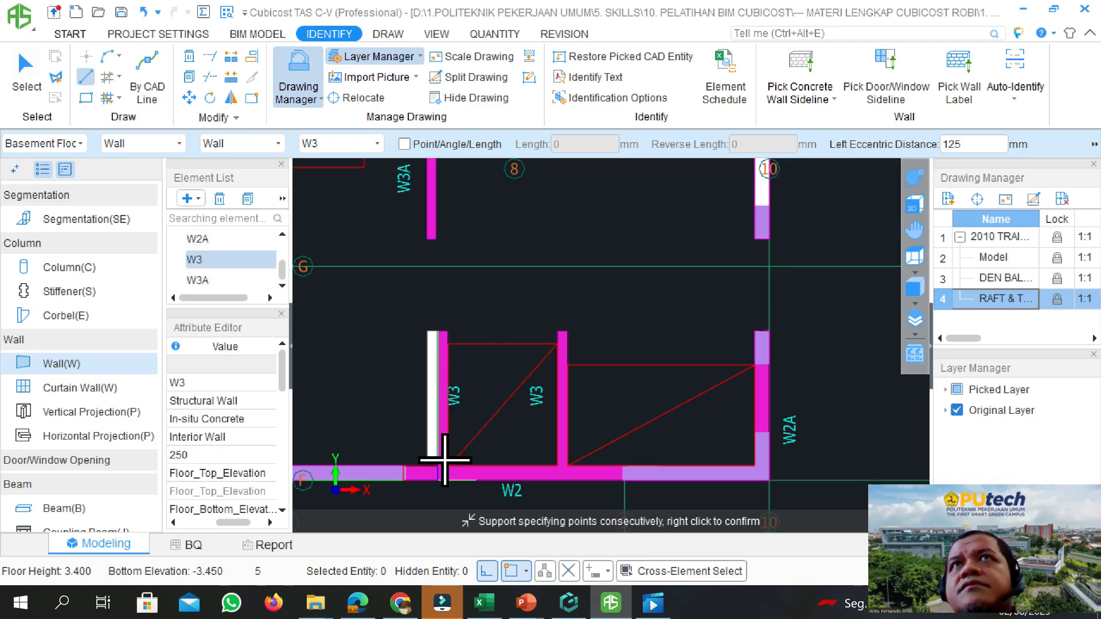
left_click(445, 466)
right_click(562, 334)
left_click(563, 333)
left_click(563, 464)
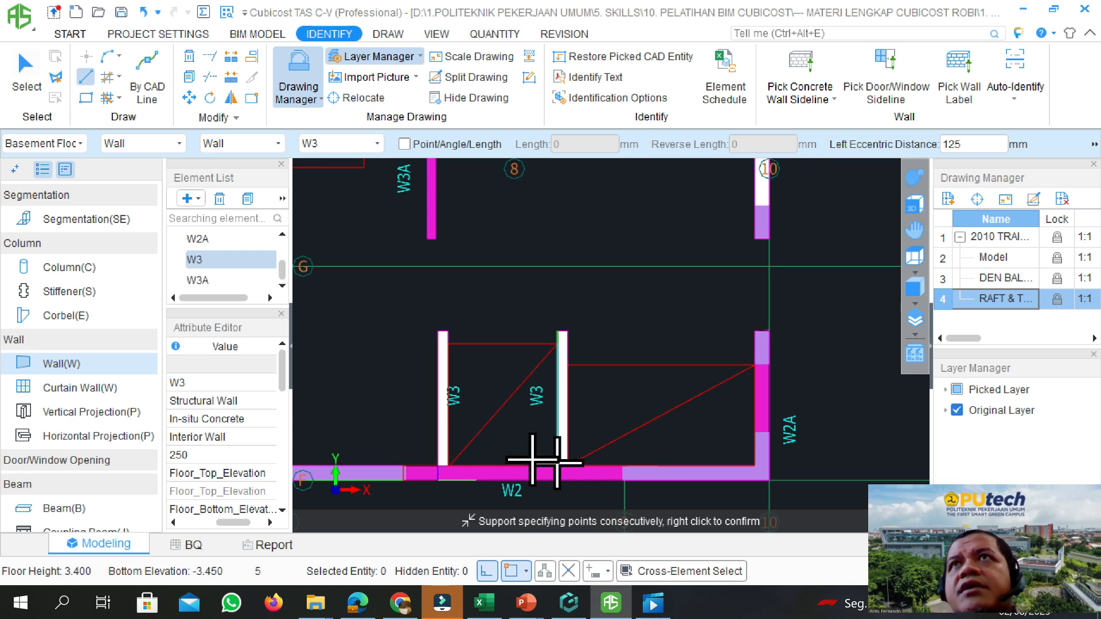
right_click(393, 462)
Draw wall W2 along grid F, spanning the gap between the two corner columns
scroll(230, 268, "up", 1)
left_click(231, 260)
left_click(405, 465)
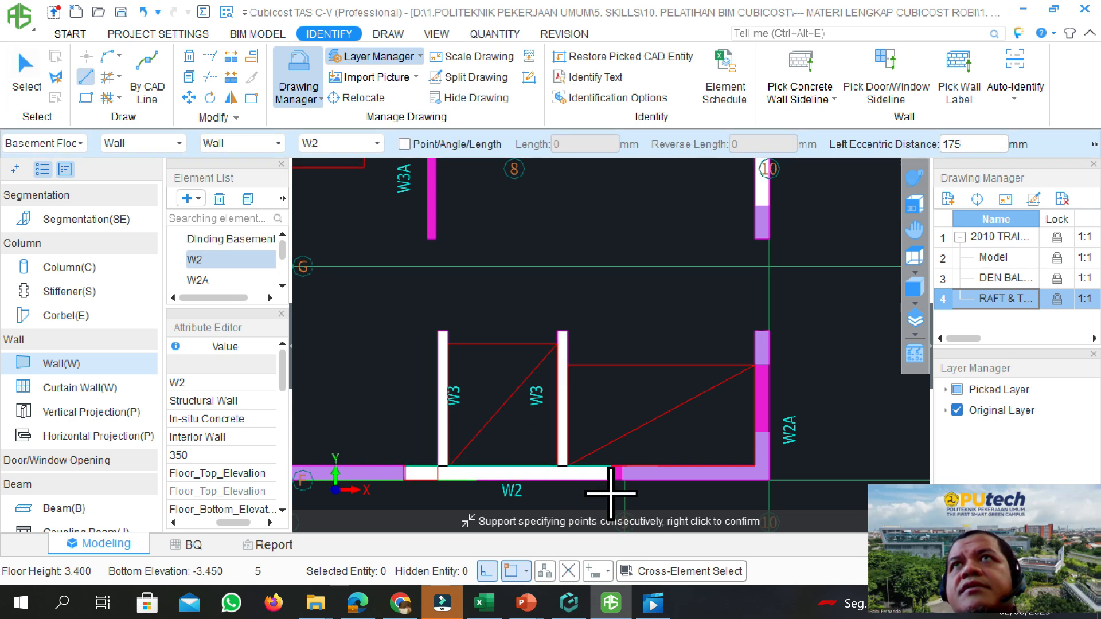
left_click(622, 486)
right_click(521, 408)
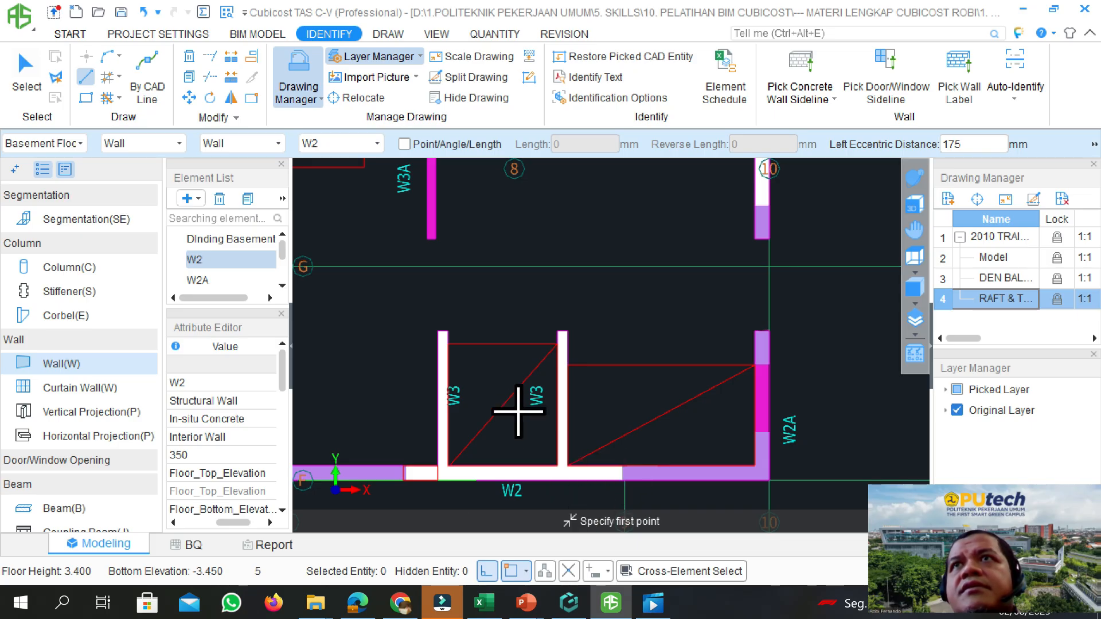
Draw the freestanding W3A wall between grids H and G over its outline in the drawing
scroll(521, 407, "down", 2)
scroll(244, 287, "down", 1)
left_click(241, 287)
scroll(462, 235, "up", 1)
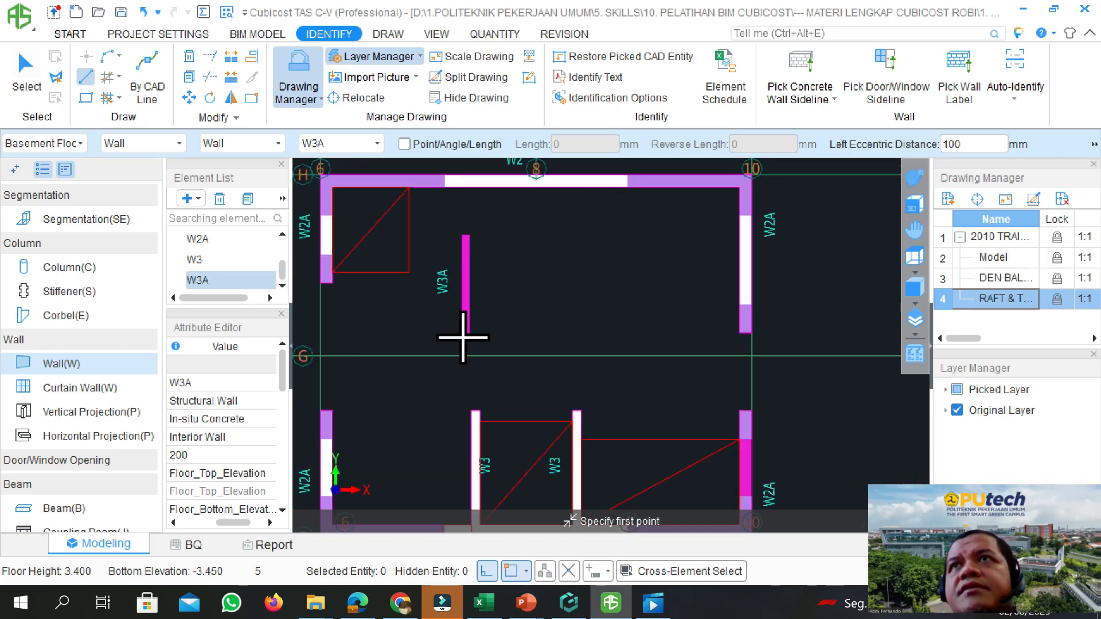
left_click(469, 333)
left_click(469, 245)
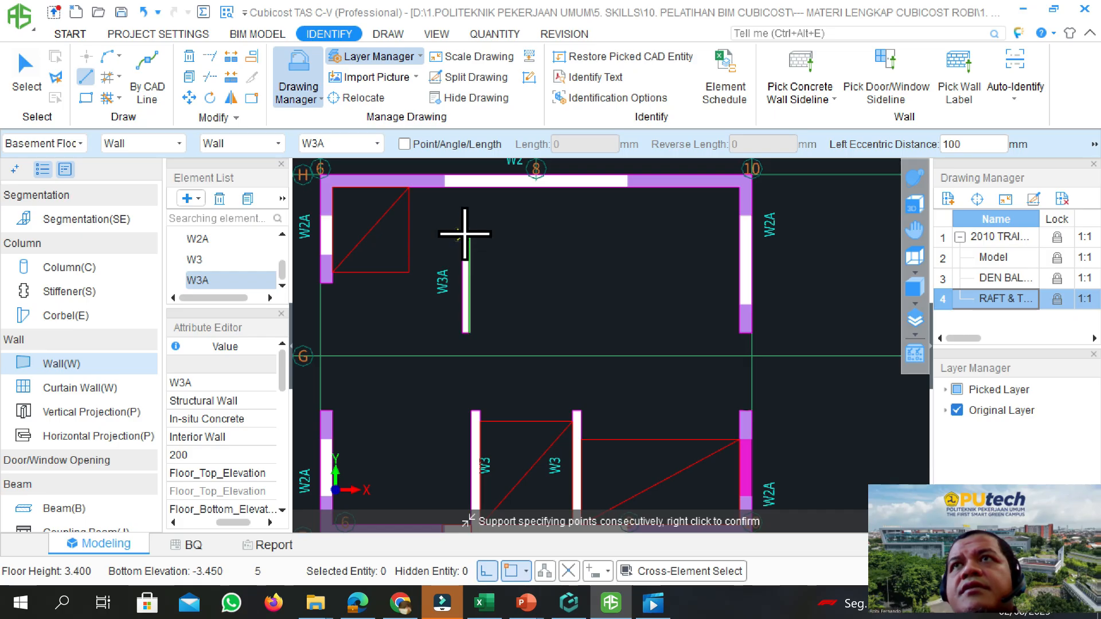
scroll(453, 234, "up", 2)
scroll(484, 258, "down", 3)
right_click(500, 353)
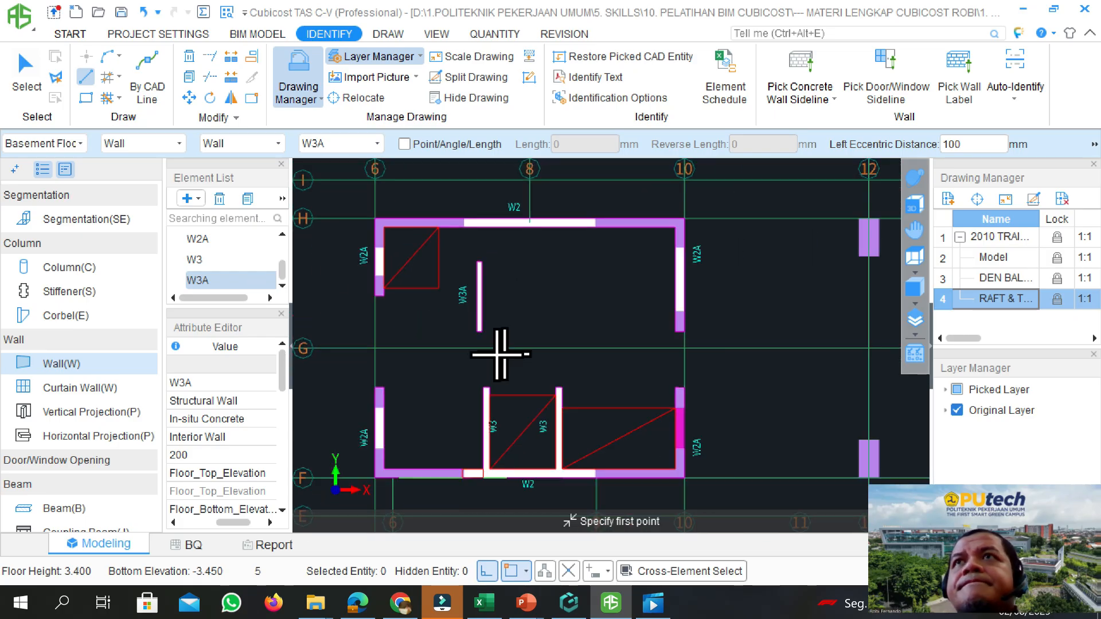
Draw wall W2A along grid 10, filling the gap between the columns between grids F and G
left_click(215, 241)
scroll(680, 451, "up", 3)
left_click(671, 449)
left_click(670, 363)
right_click(670, 362)
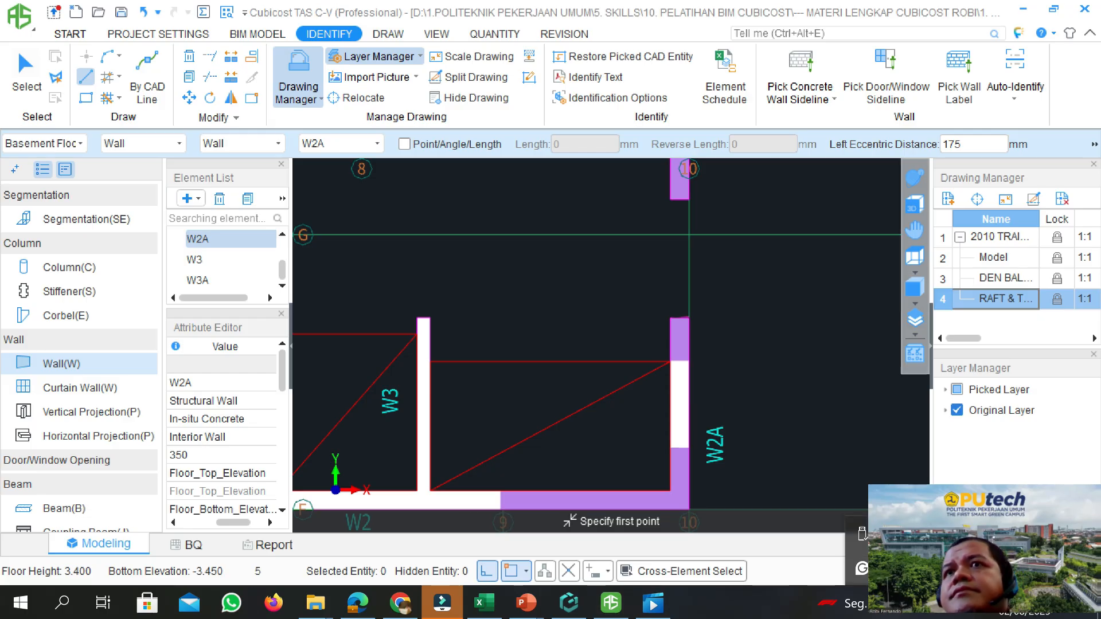
Orbit the model in 3D to inspect the finished core walls, and return to the 2D plan view
left_click(835, 570)
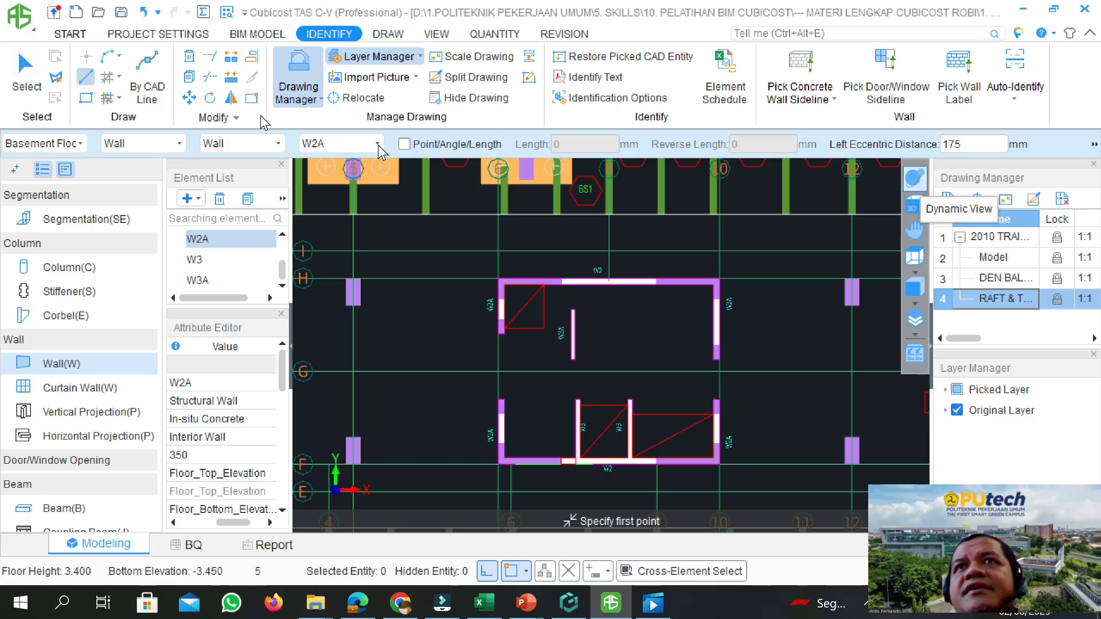
left_click(30, 78)
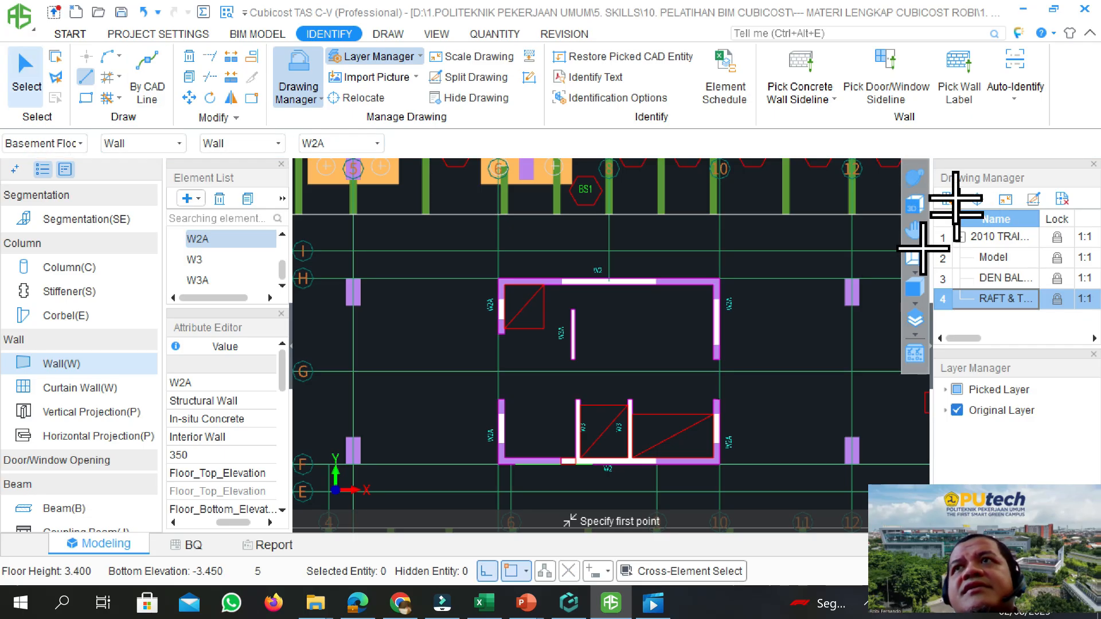
left_click(912, 185)
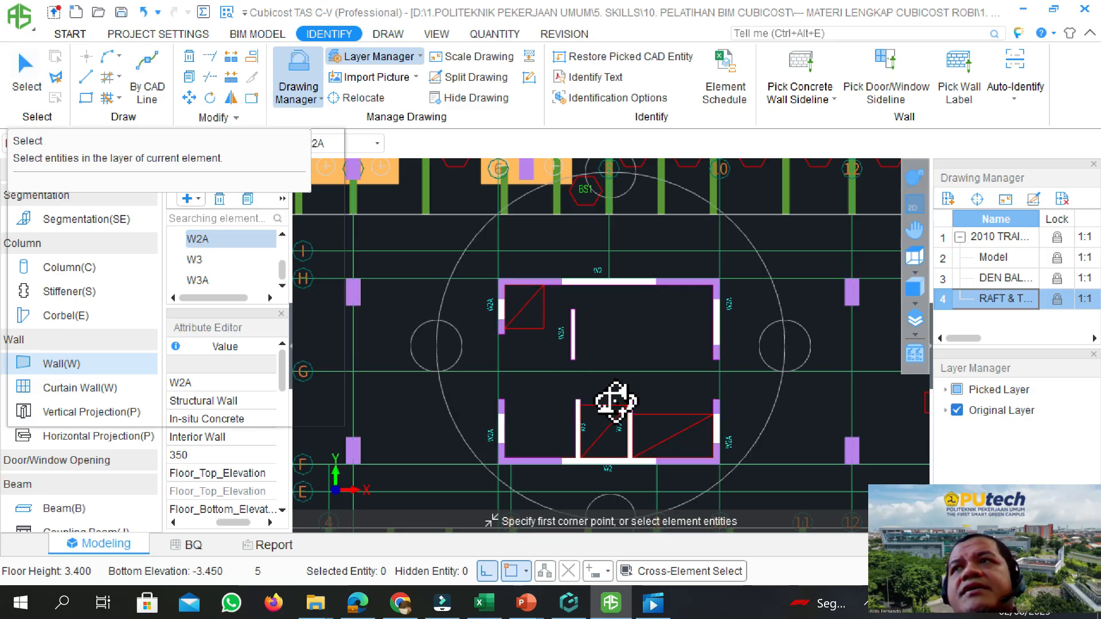
left_click_drag(651, 373, 644, 266)
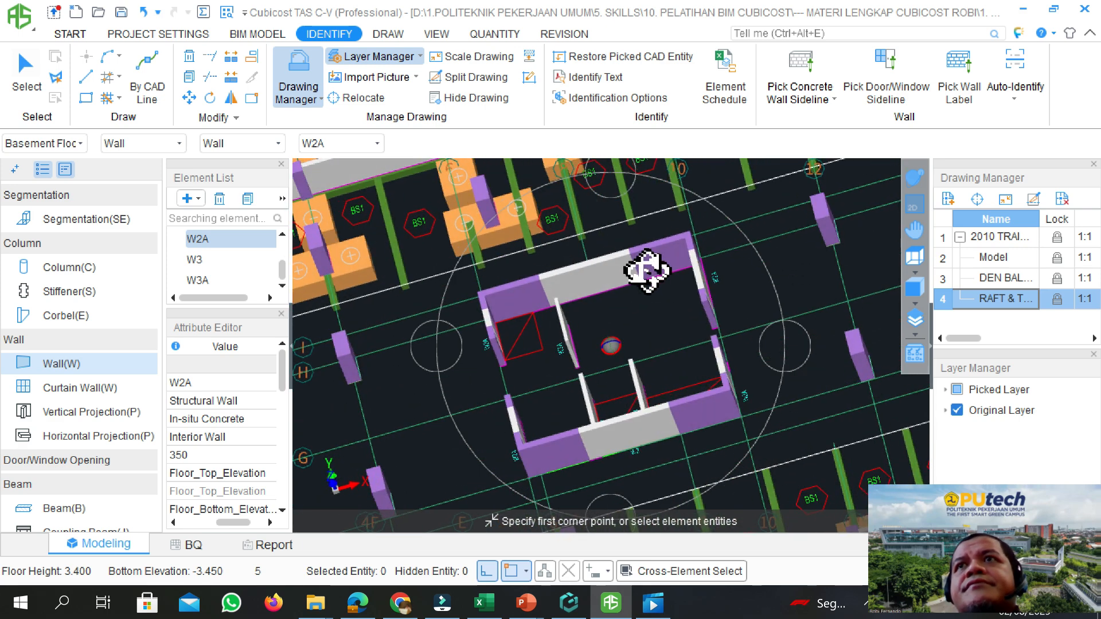
left_click(921, 204)
scroll(542, 362, "down", 5)
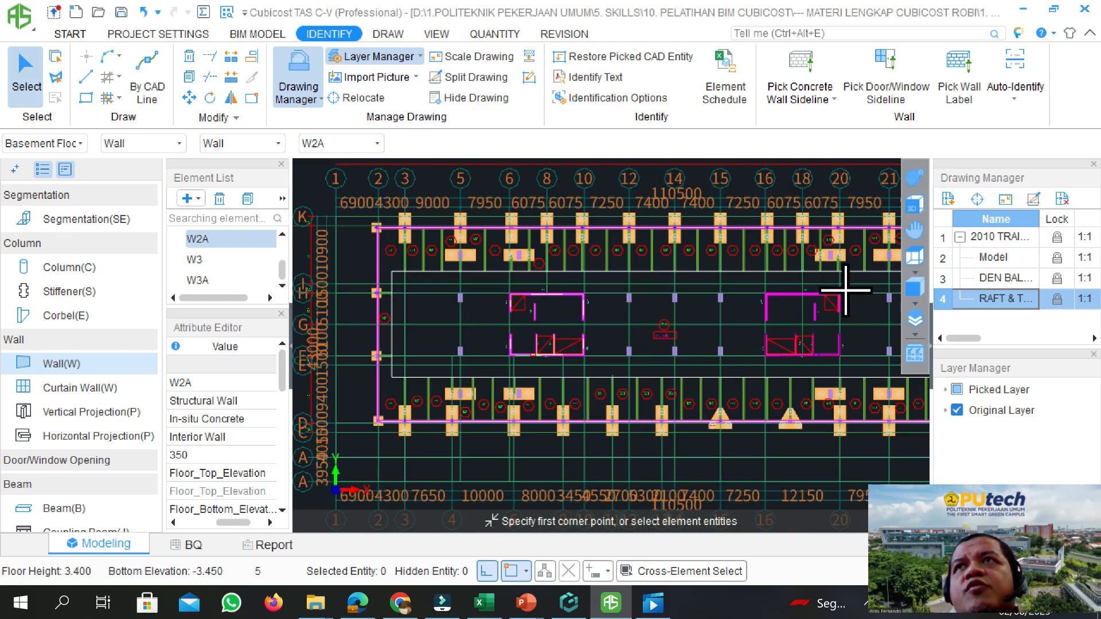
scroll(837, 292, "up", 2)
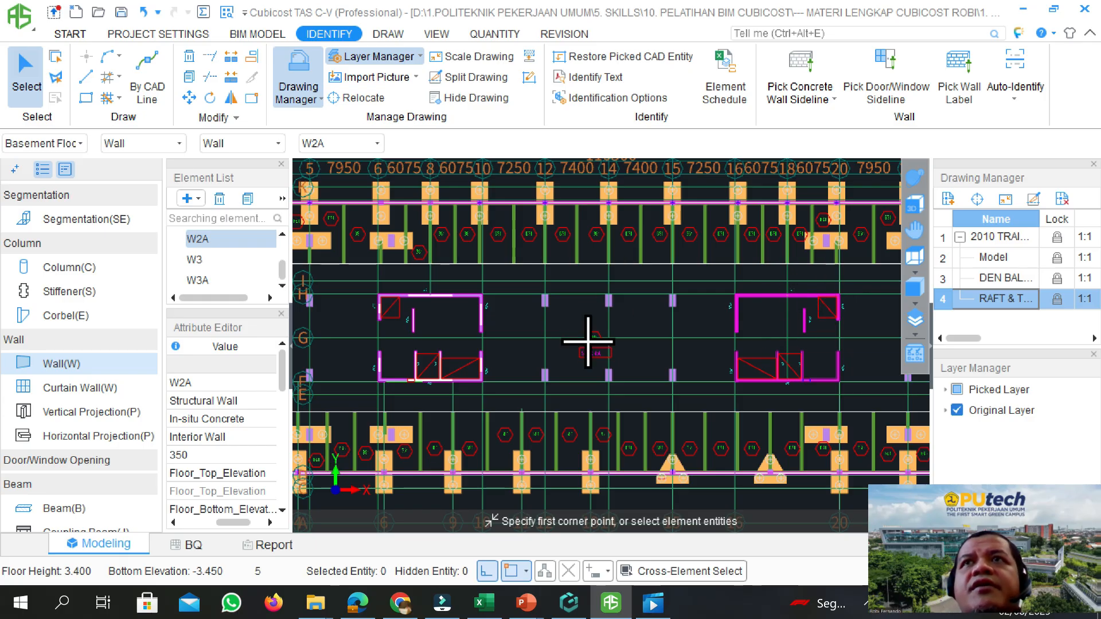
scroll(607, 233, "up", 2)
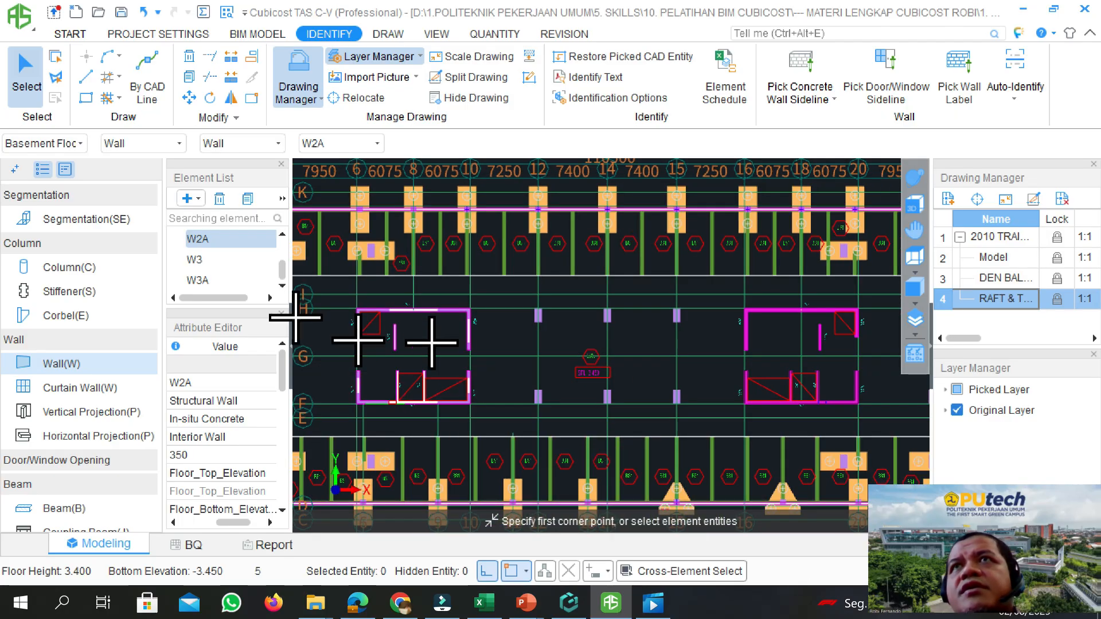
left_click(336, 302)
left_click(488, 417)
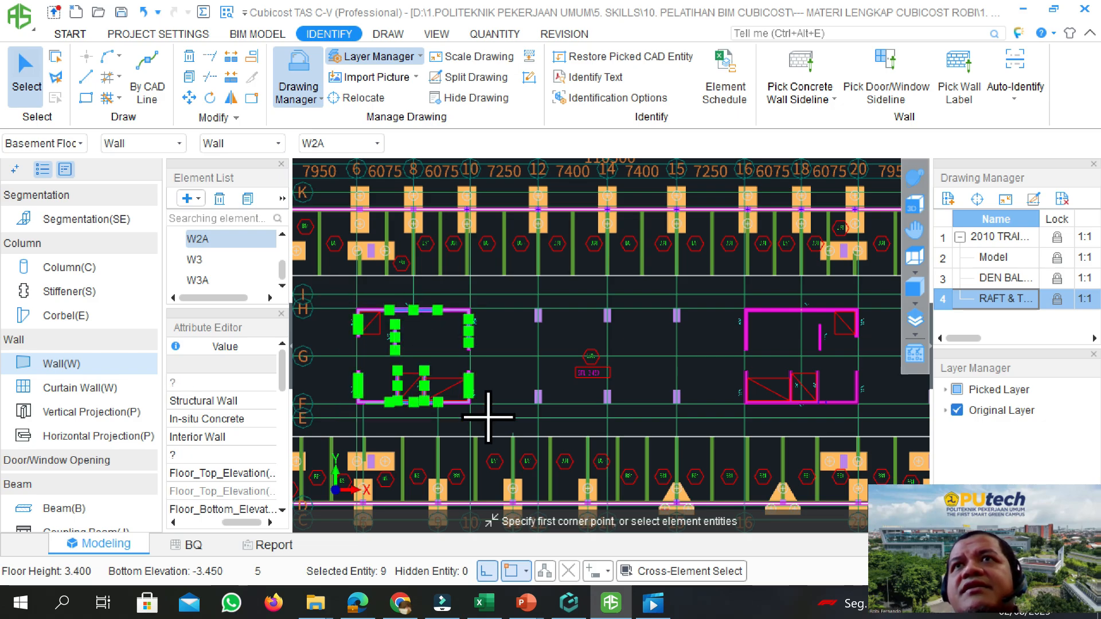
scroll(386, 343, "up", 1)
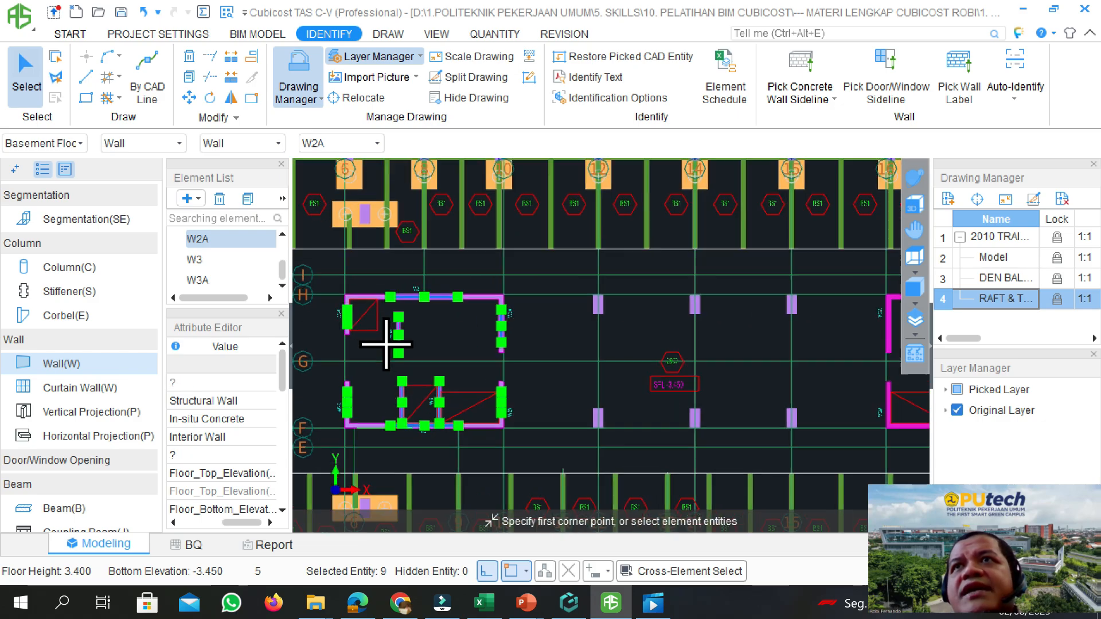
scroll(386, 344, "up", 1)
scroll(395, 356, "up", 1)
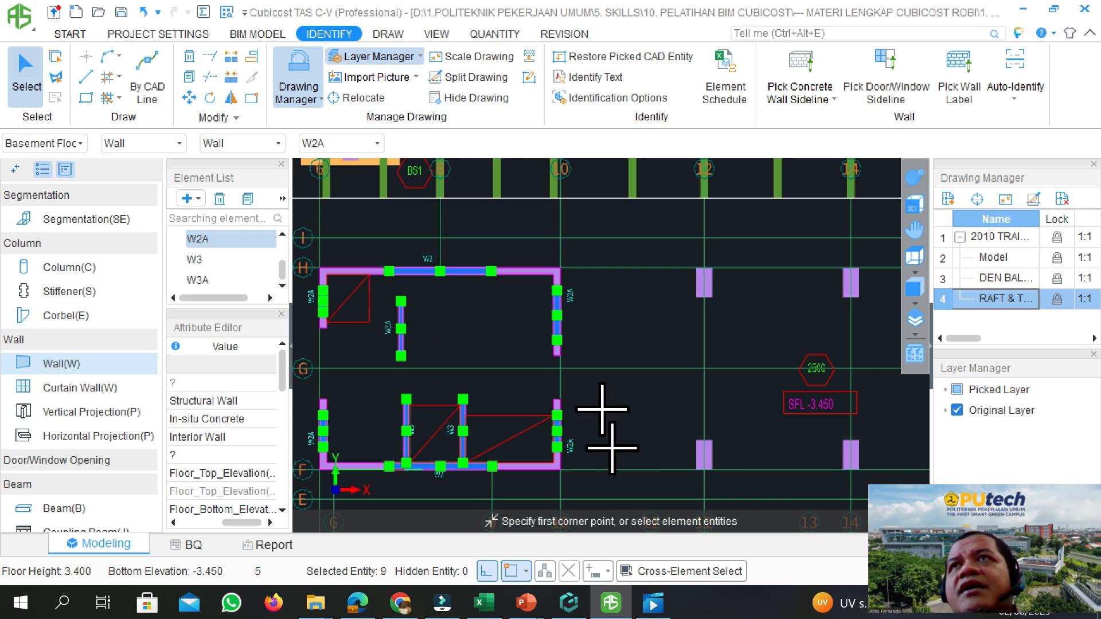
scroll(584, 359, "down", 3)
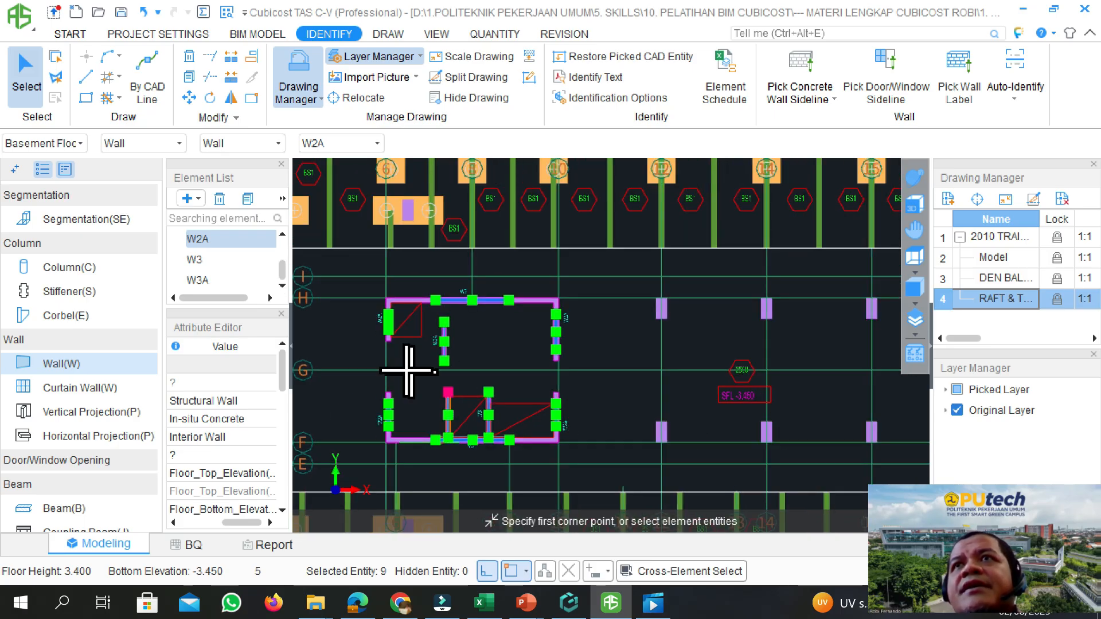
scroll(405, 370, "down", 2)
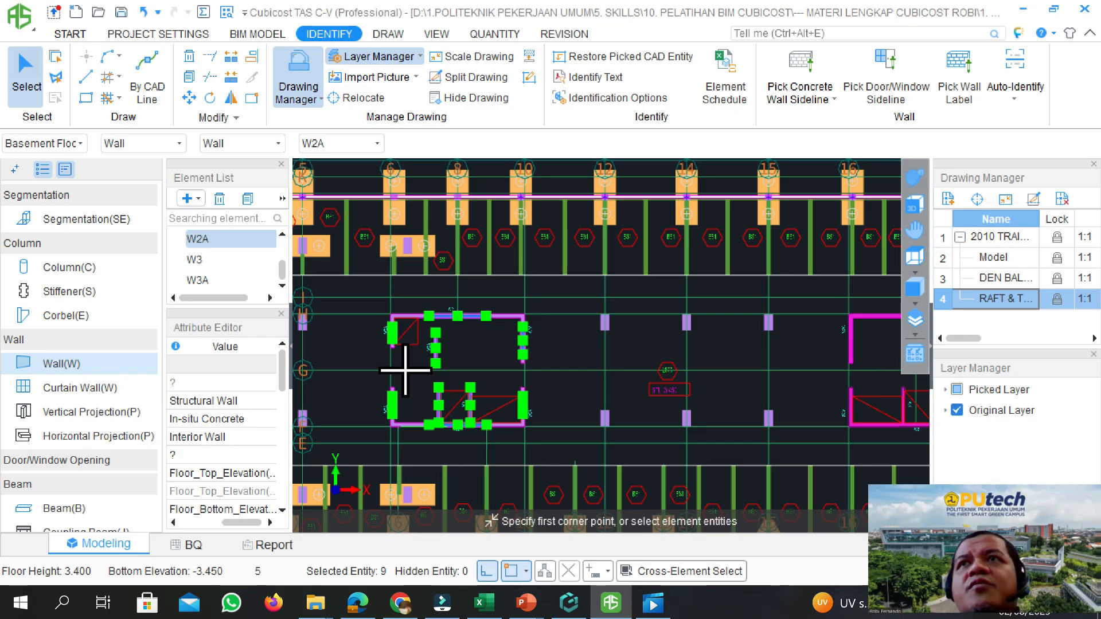
scroll(405, 370, "down", 1)
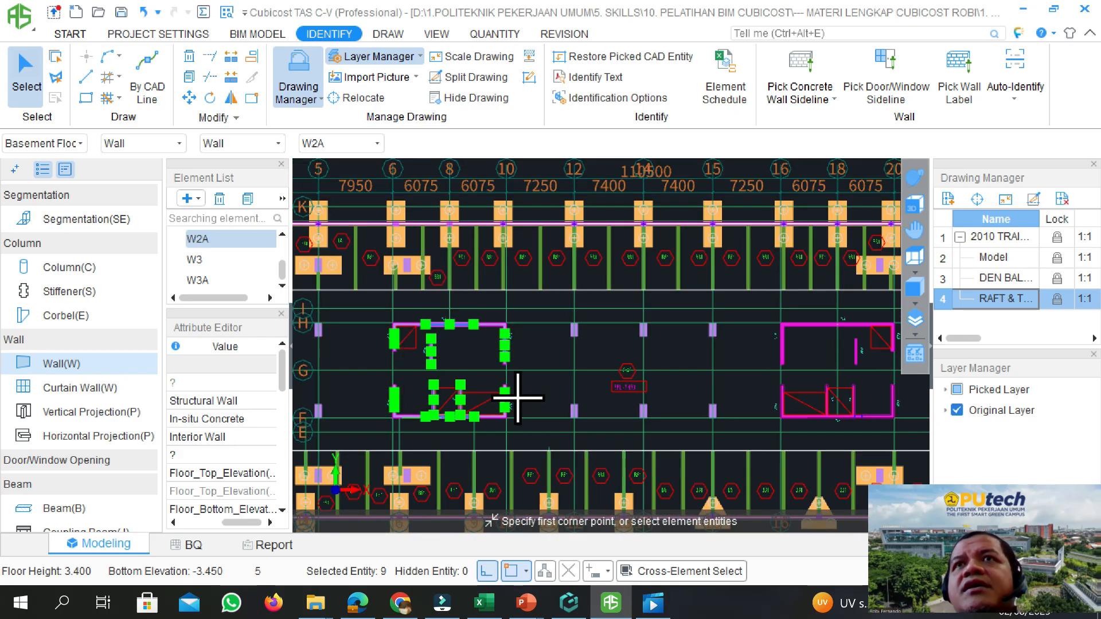
key("Escape")
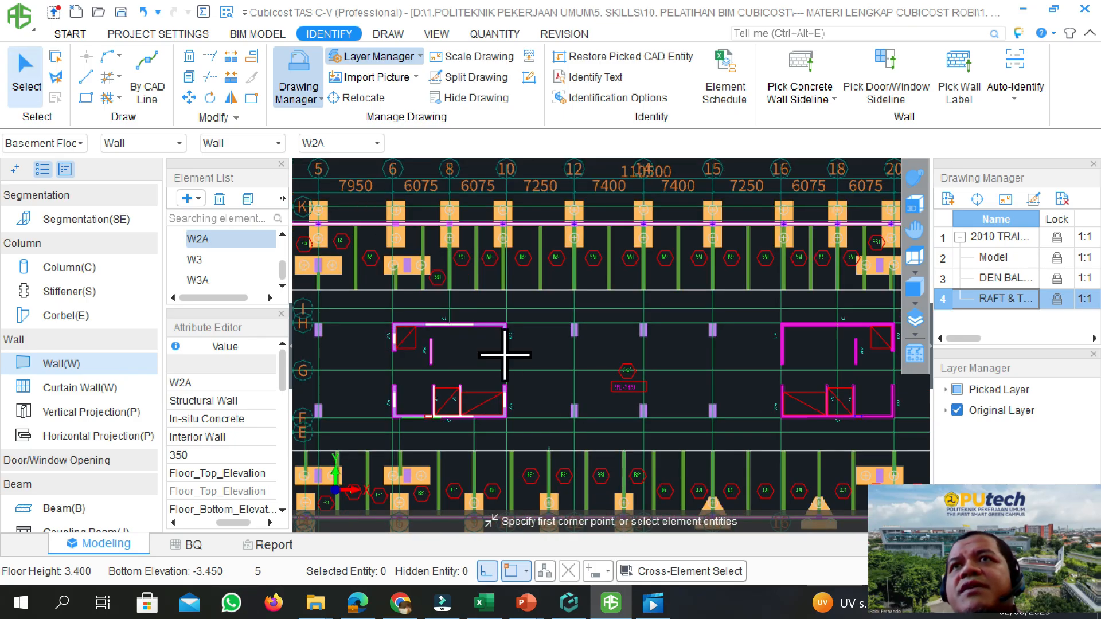
With cross-element selection enabled, mirror all core walls and columns between grids 6 and 10 about grid 14, keeping the originals
left_click(661, 571)
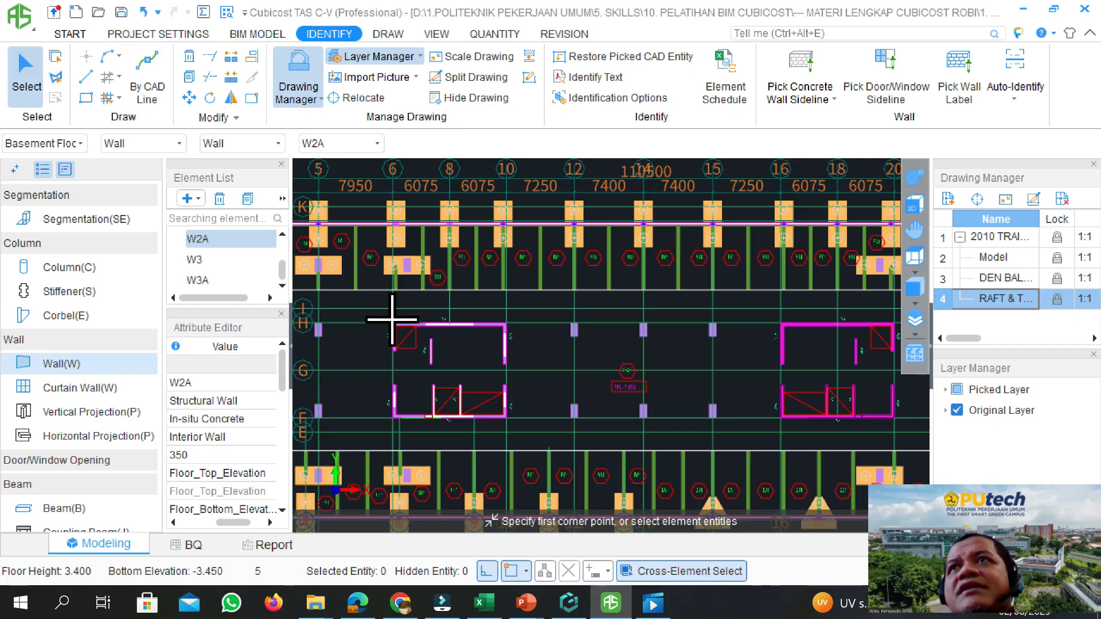
left_click_drag(379, 314, 514, 422)
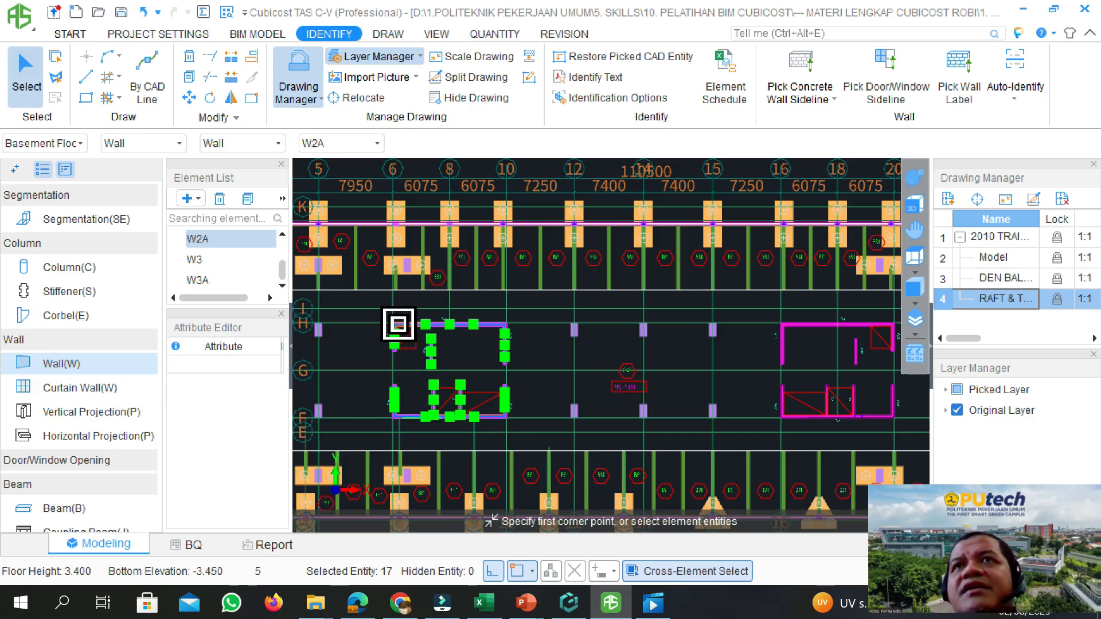
scroll(402, 321, "up", 3)
scroll(408, 315, "down", 2)
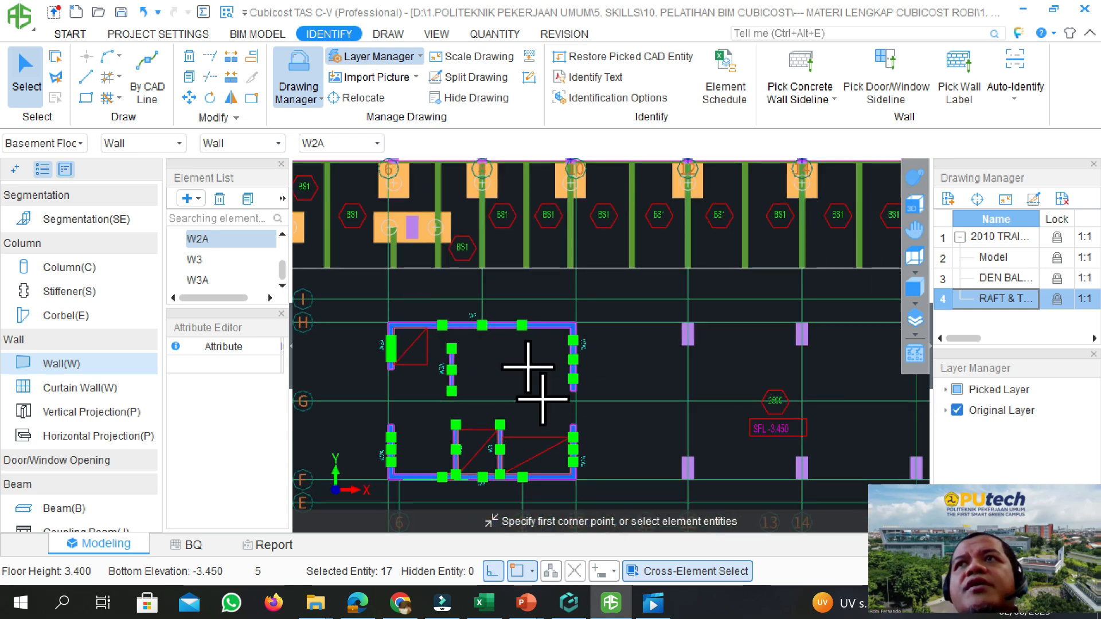
scroll(508, 447, "down", 1)
scroll(508, 447, "down", 2)
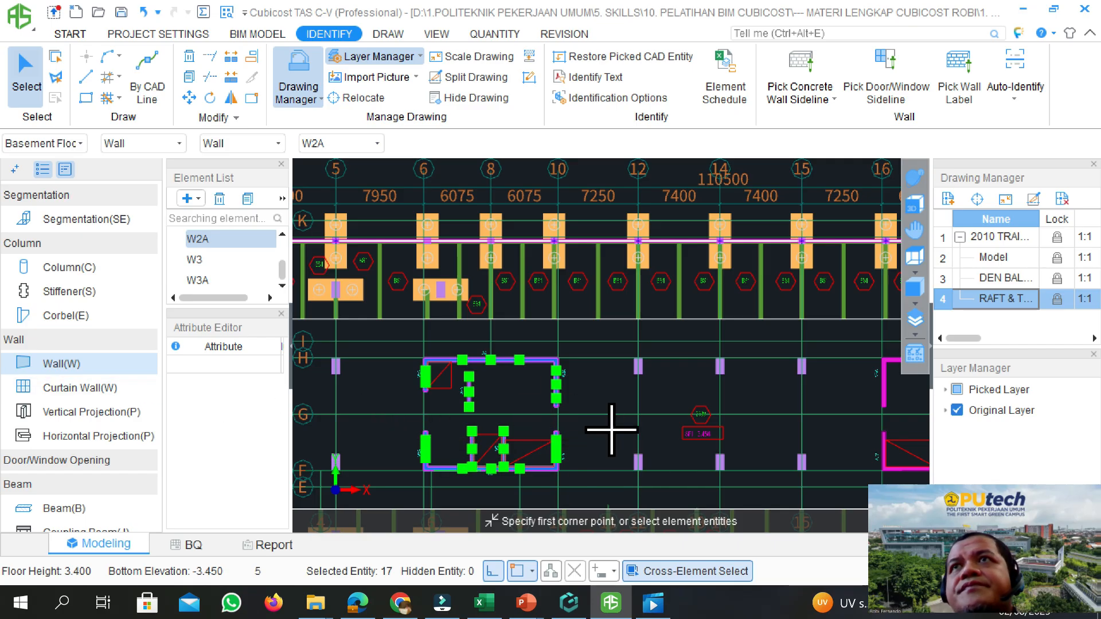
scroll(609, 462, "down", 1)
scroll(737, 413, "up", 2)
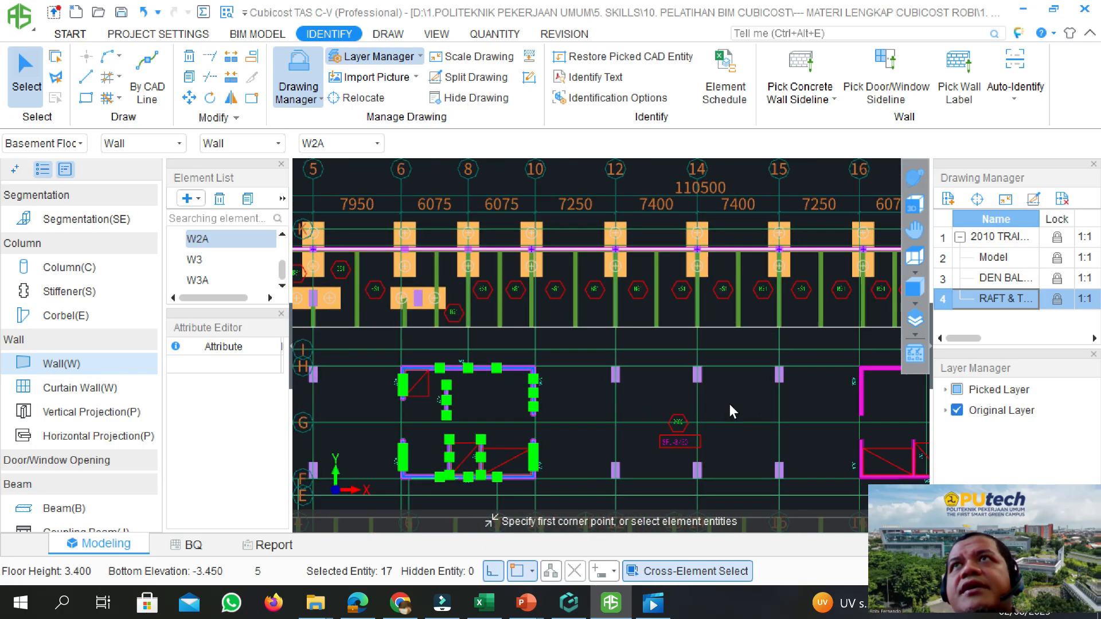
right_click(729, 408)
left_click(633, 289)
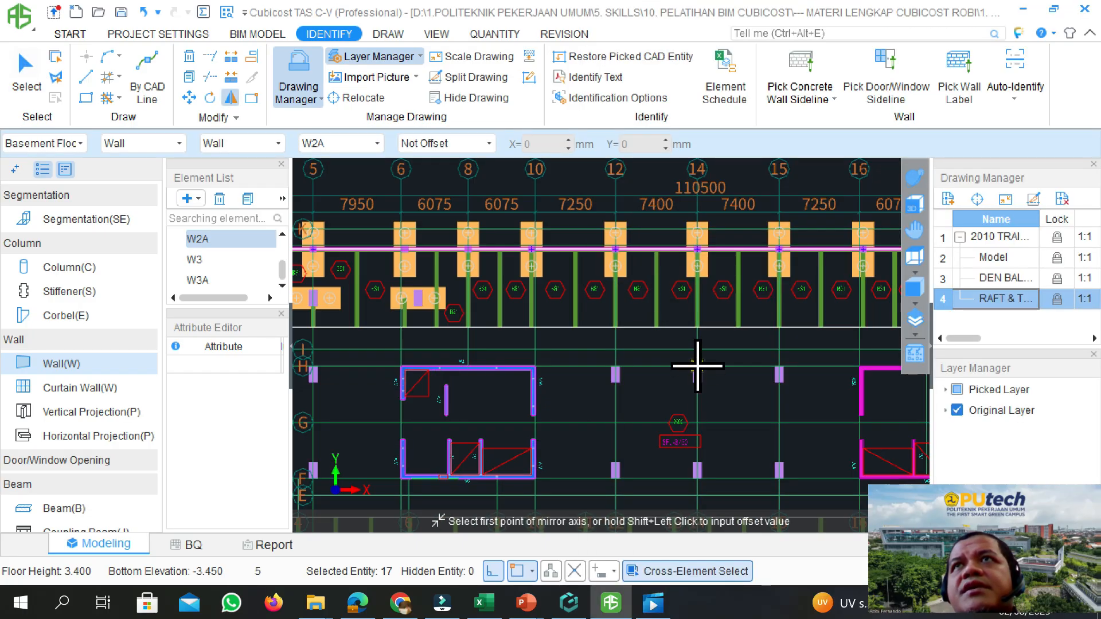
left_click(699, 427)
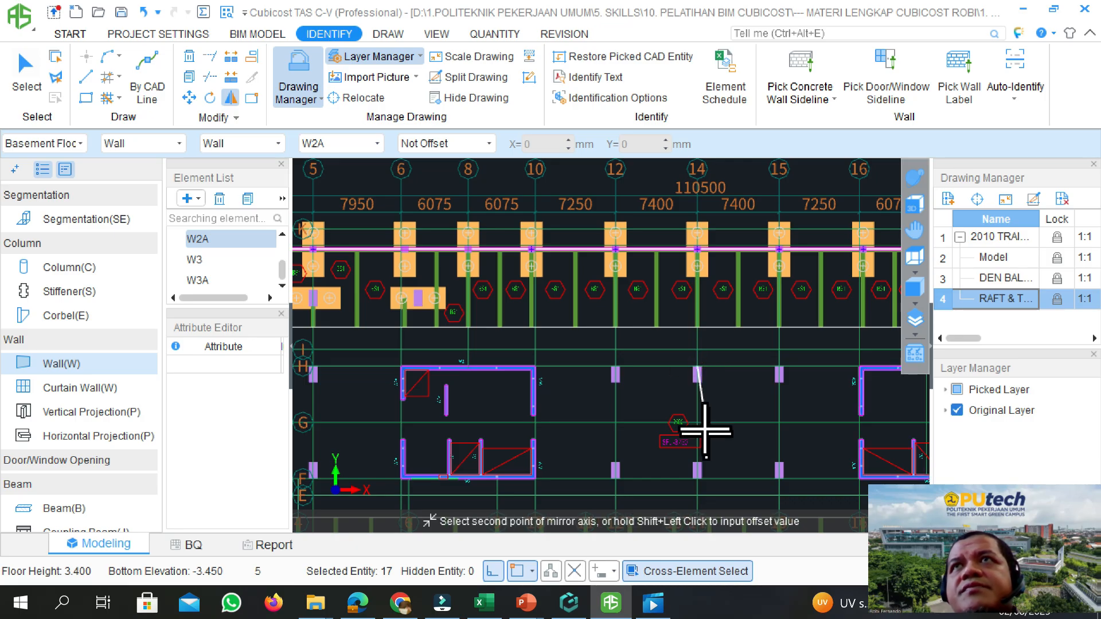
scroll(700, 422, "up", 2)
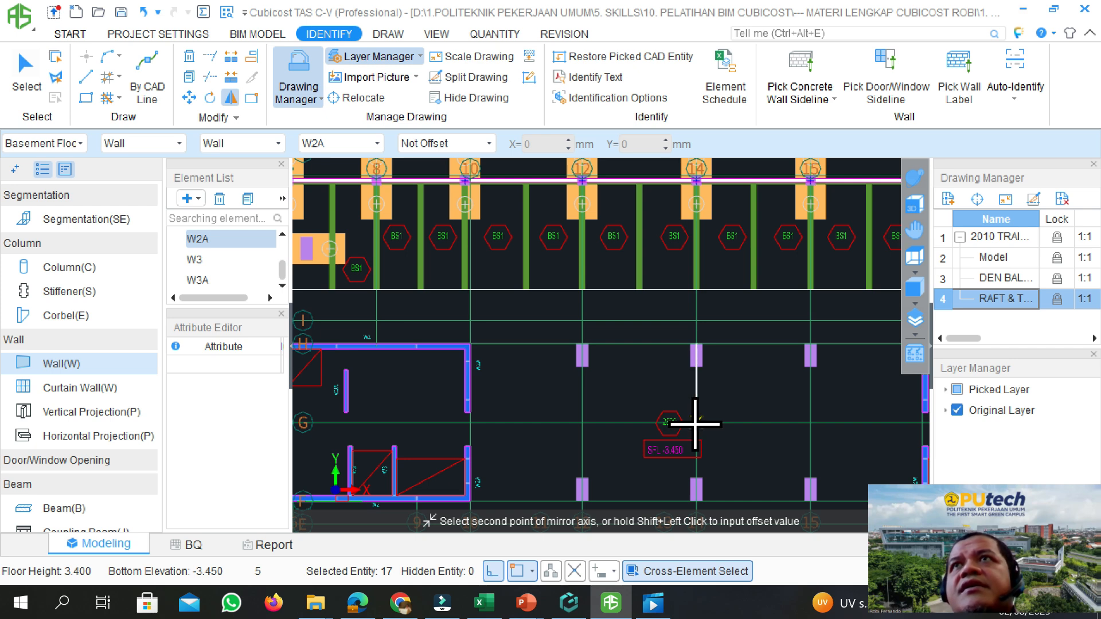
left_click(695, 424)
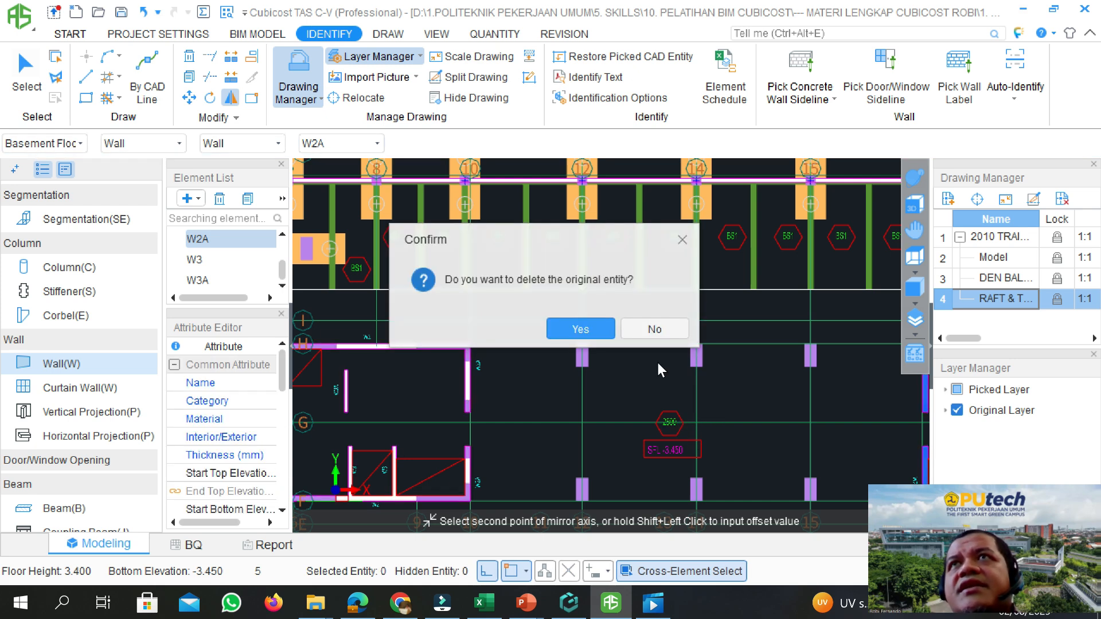
left_click(655, 329)
scroll(491, 430, "down", 2)
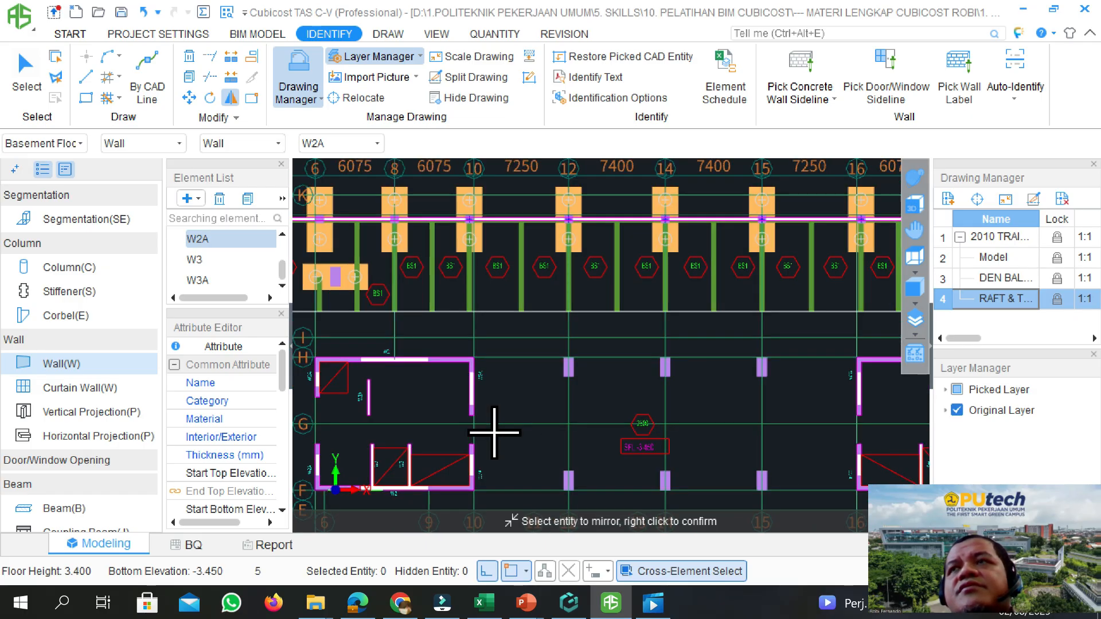